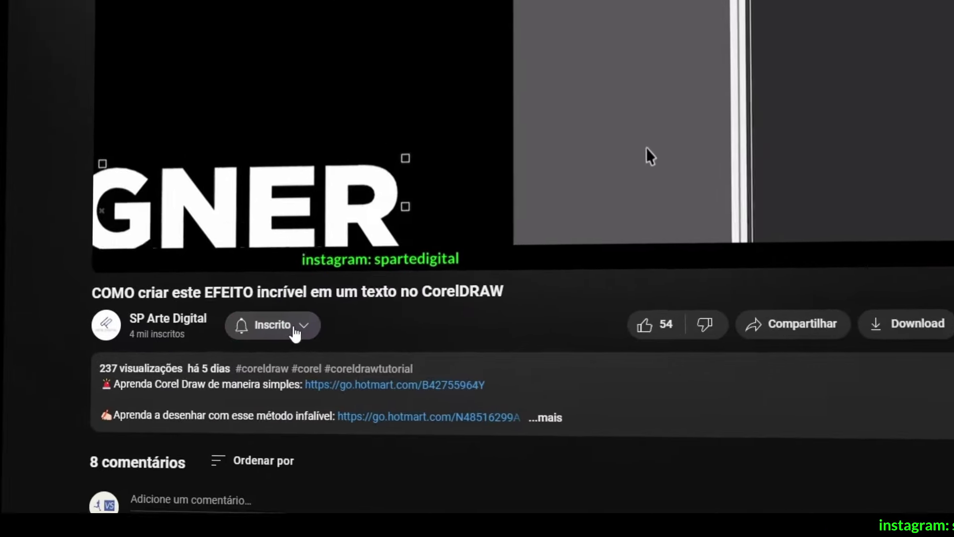
- Set the SP Arte Digital channel's notifications to Todas and browse its video list
click(253, 330)
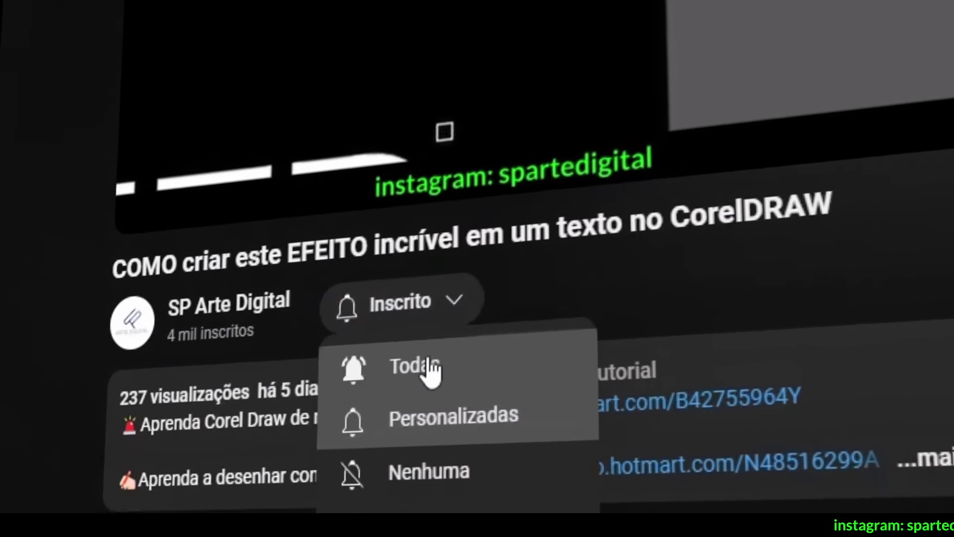
click(431, 370)
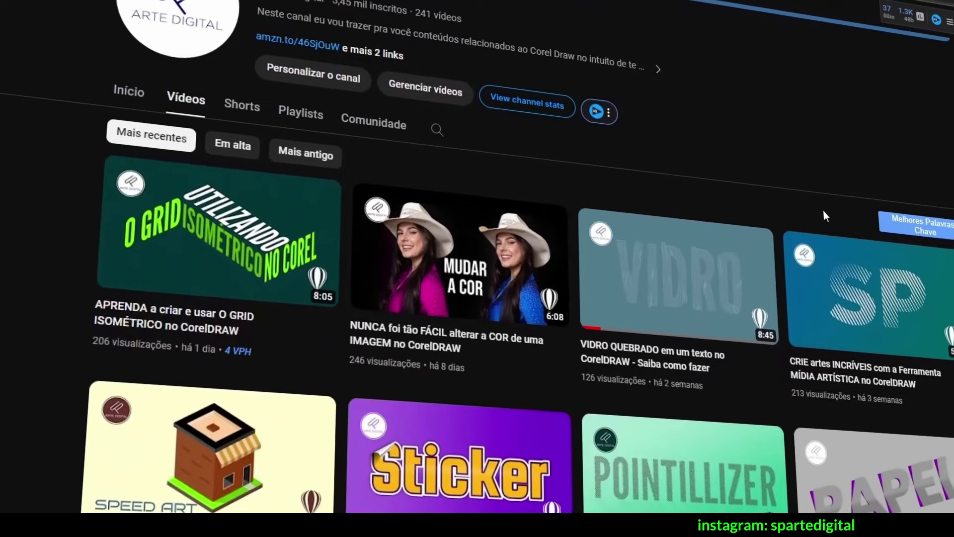
scroll(829, 211, down, 4)
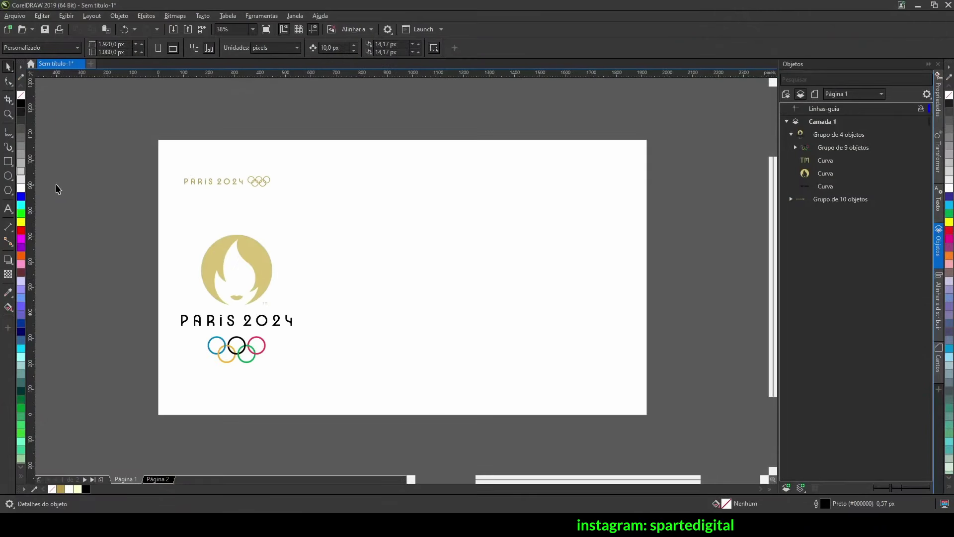
- Draw a circle about 472 px in diameter on the page beside the Paris 2024 logo and move it down about 96 px
click(8, 175)
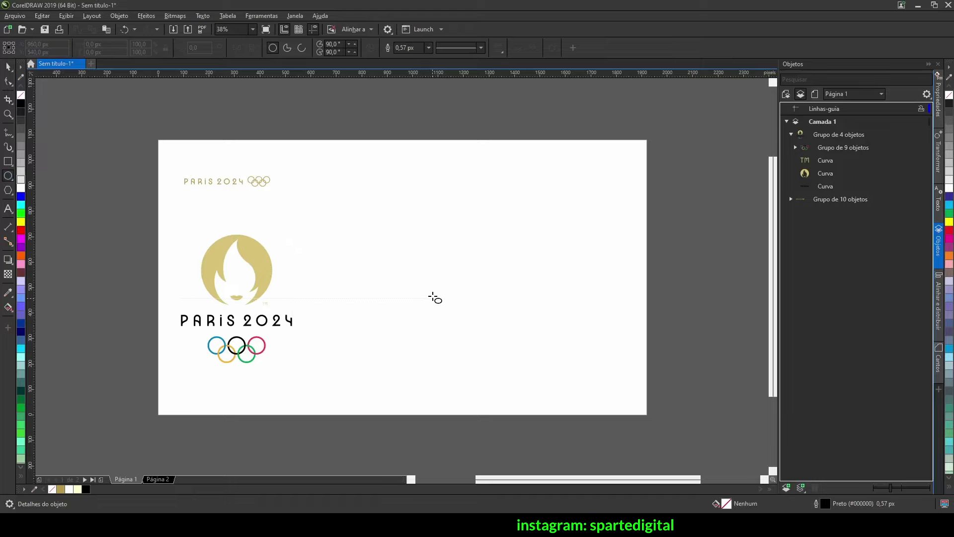
drag(461, 311, 522, 370)
click(9, 70)
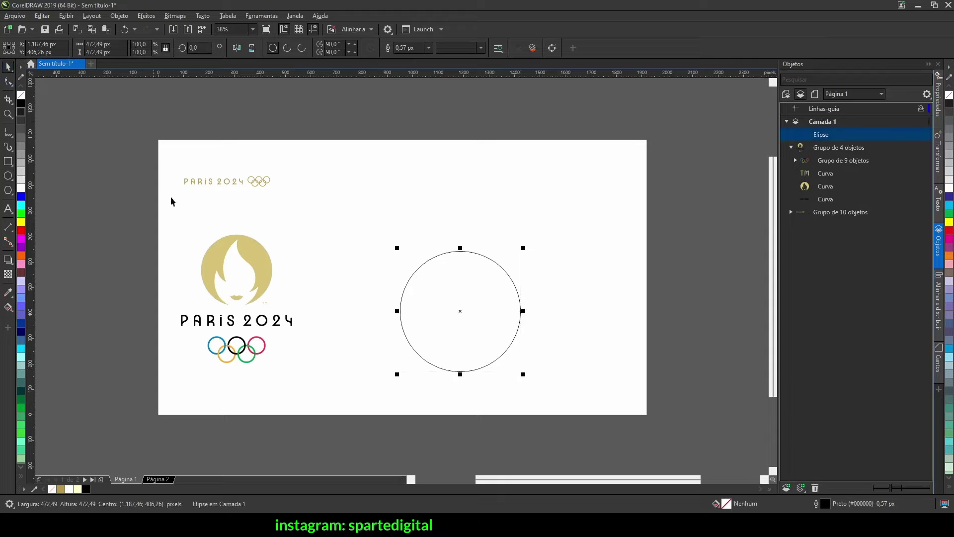
drag(470, 319, 472, 341)
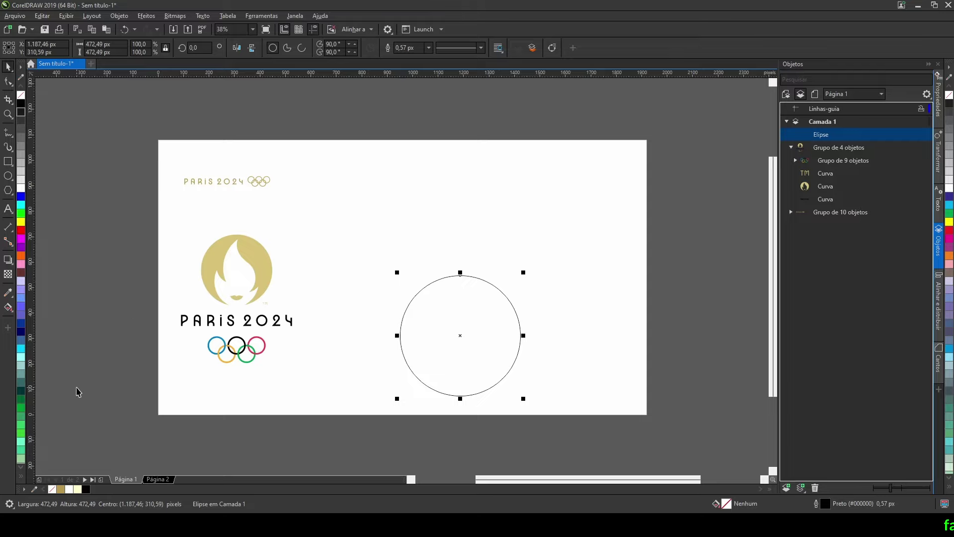
- Apply a gradient fill to the circle, running from dark gold to pale yellow
key(g)
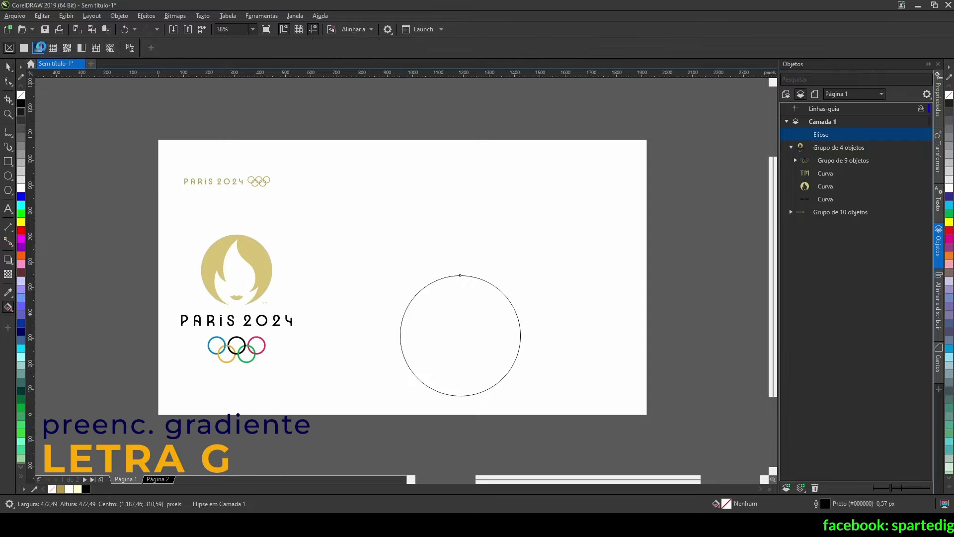
click(39, 47)
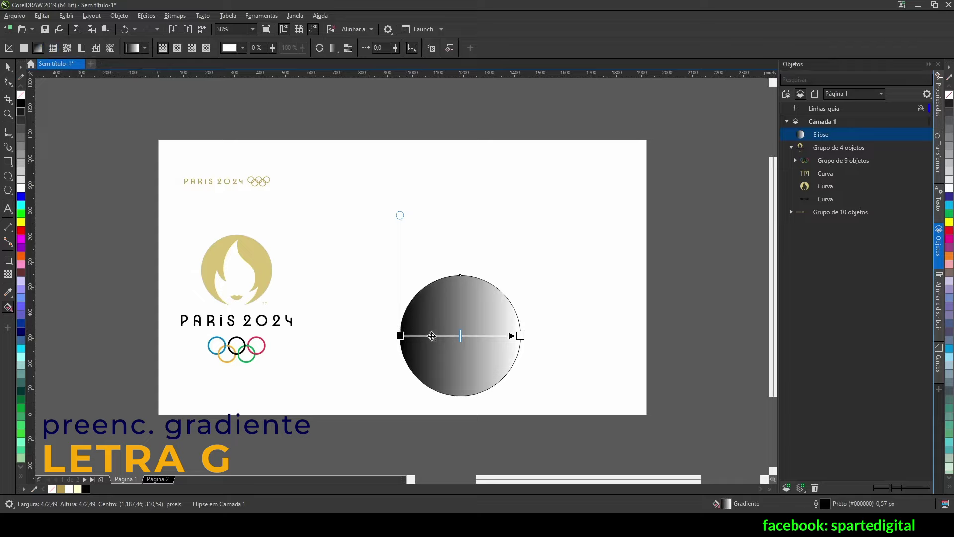
click(400, 335)
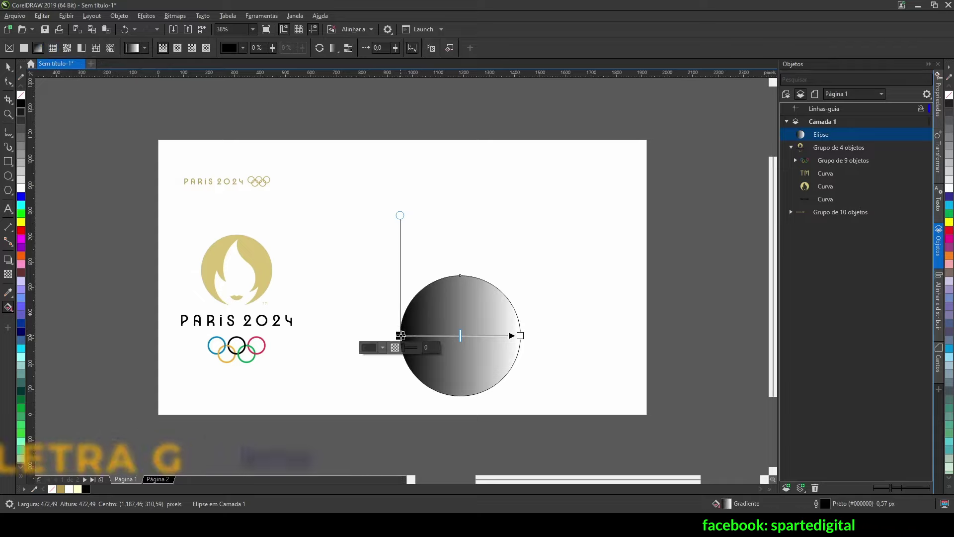
click(62, 490)
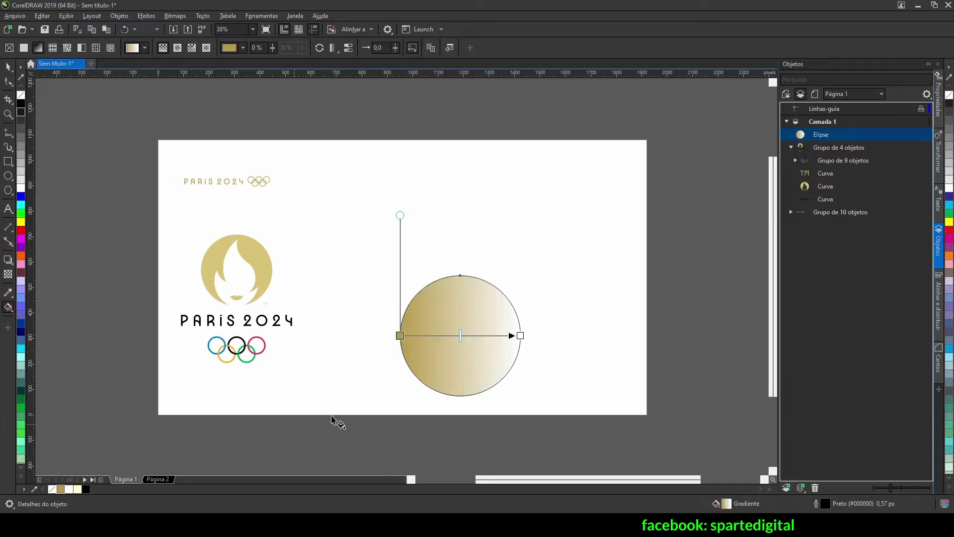
click(520, 335)
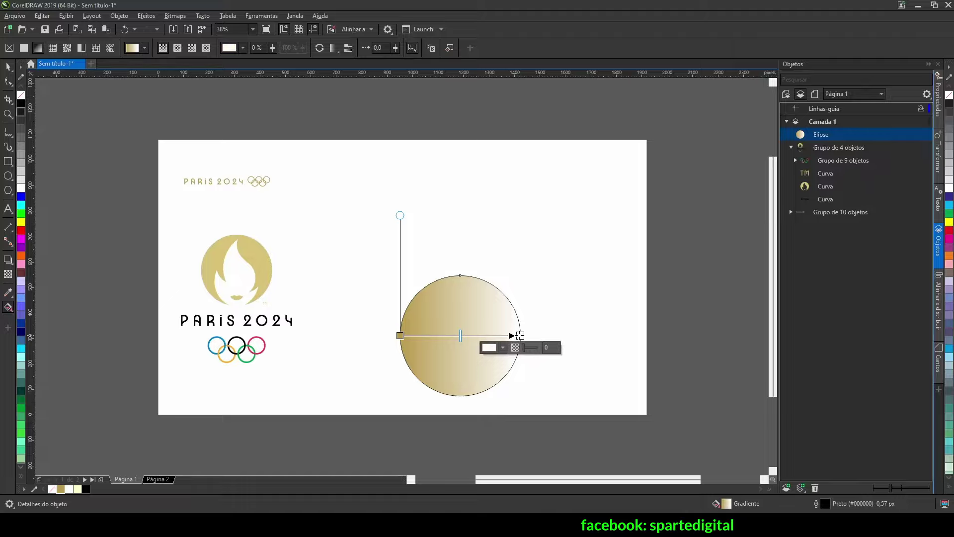
click(78, 489)
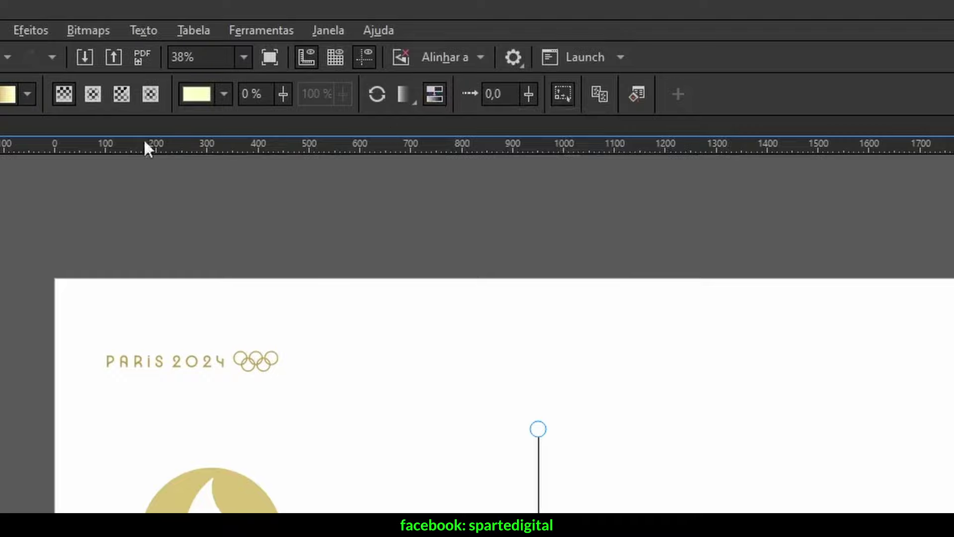
- Change the circle's gradient to conical and set it to Repetir e espelhar
click(122, 93)
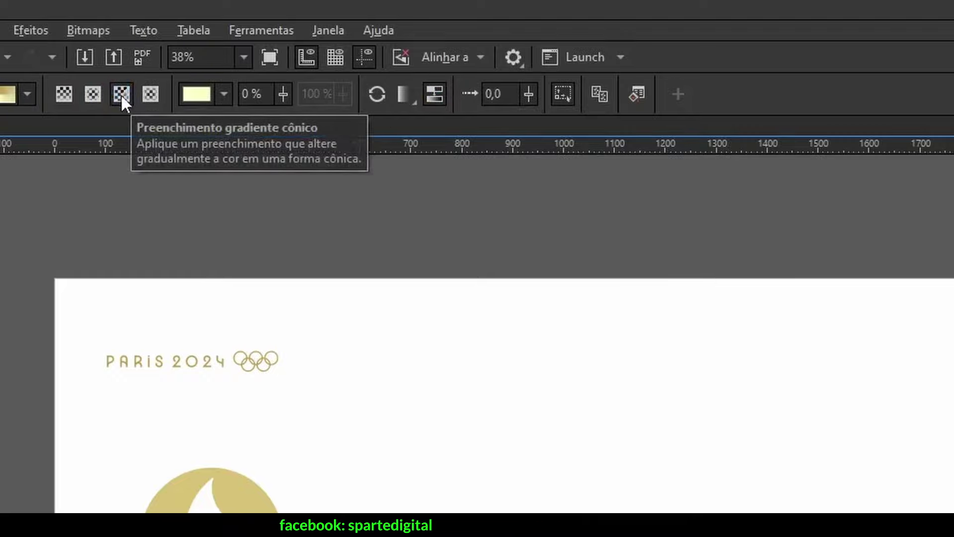
click(403, 97)
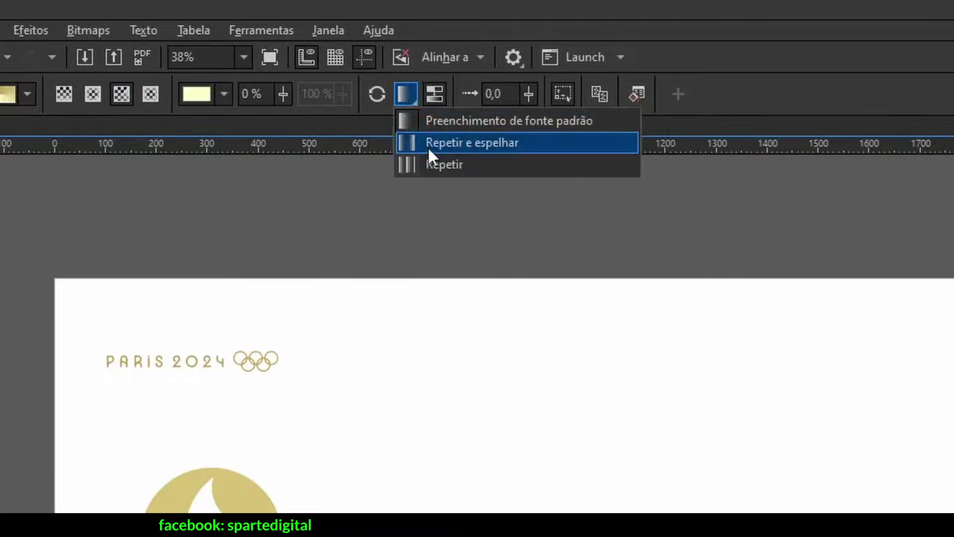
click(443, 146)
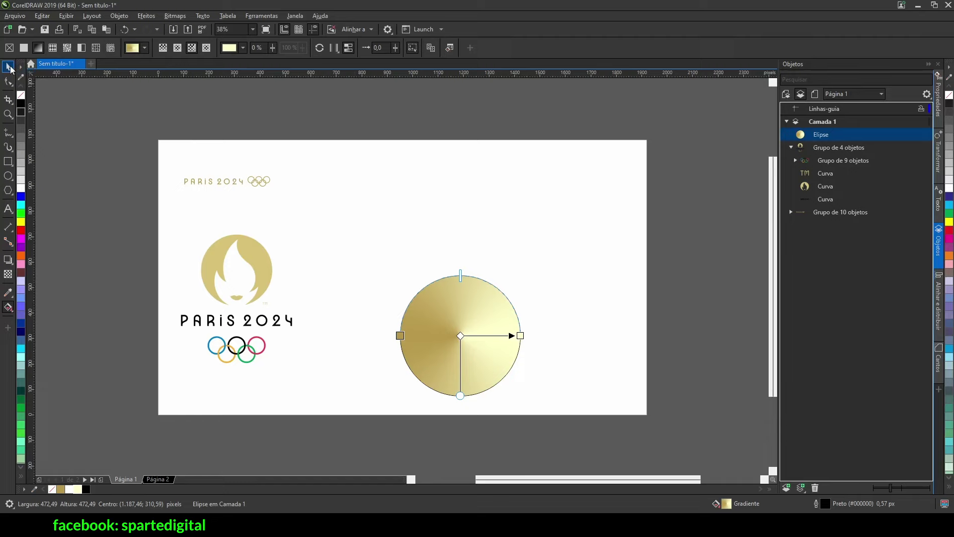
- Remove the outline from the gradient-filled circle and deselect it
click(10, 67)
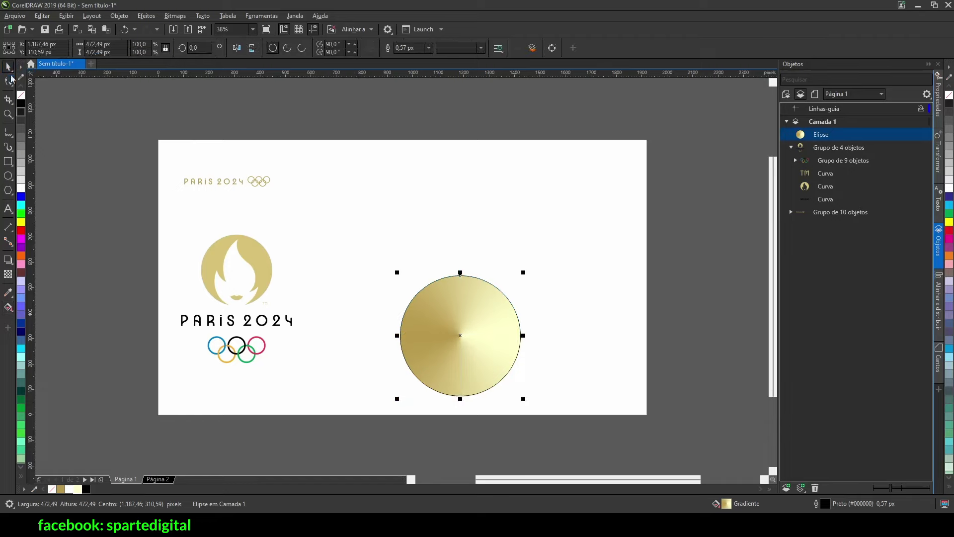
right_click(21, 95)
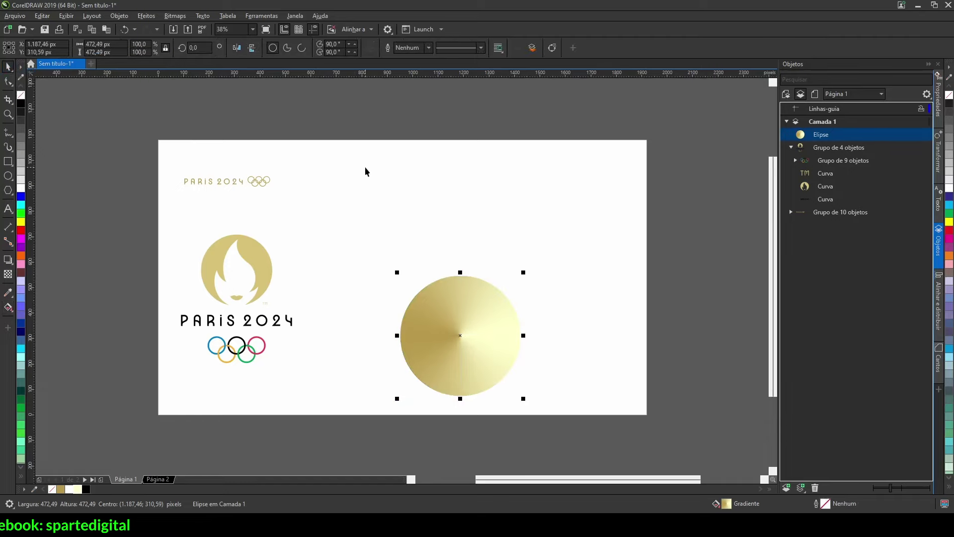
click(456, 235)
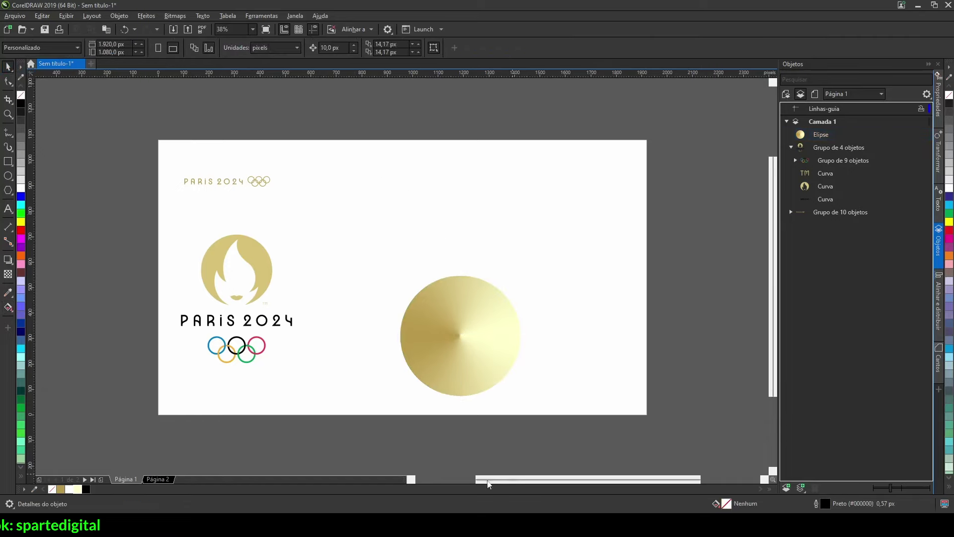
- Apply a Gaussian blur with a radius of 37,6 pixels to the gradient circle
click(458, 336)
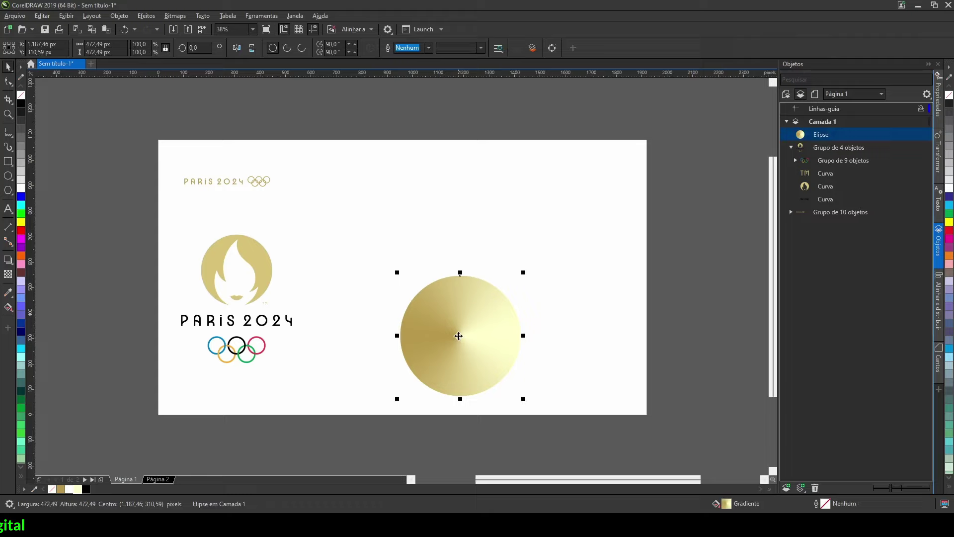
click(154, 18)
mouse_move(159, 78)
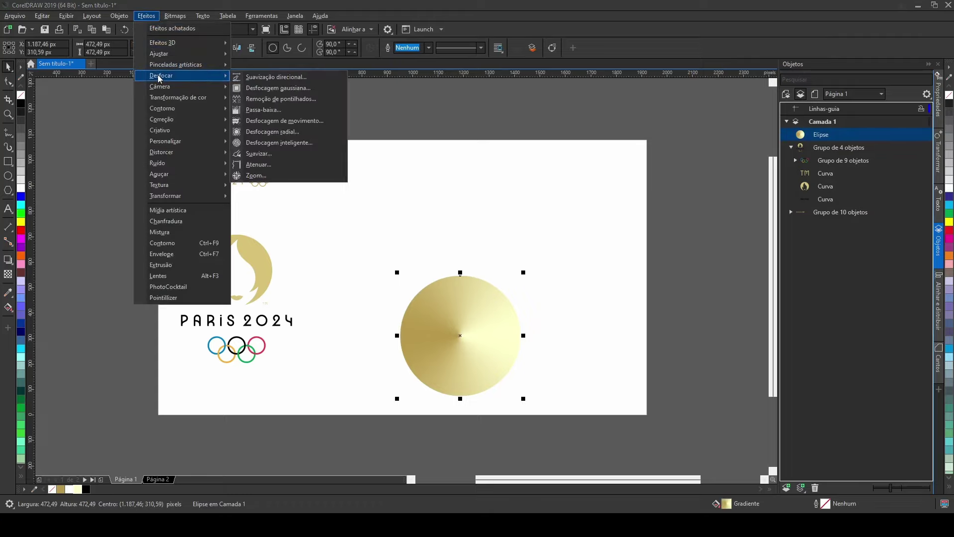
click(254, 88)
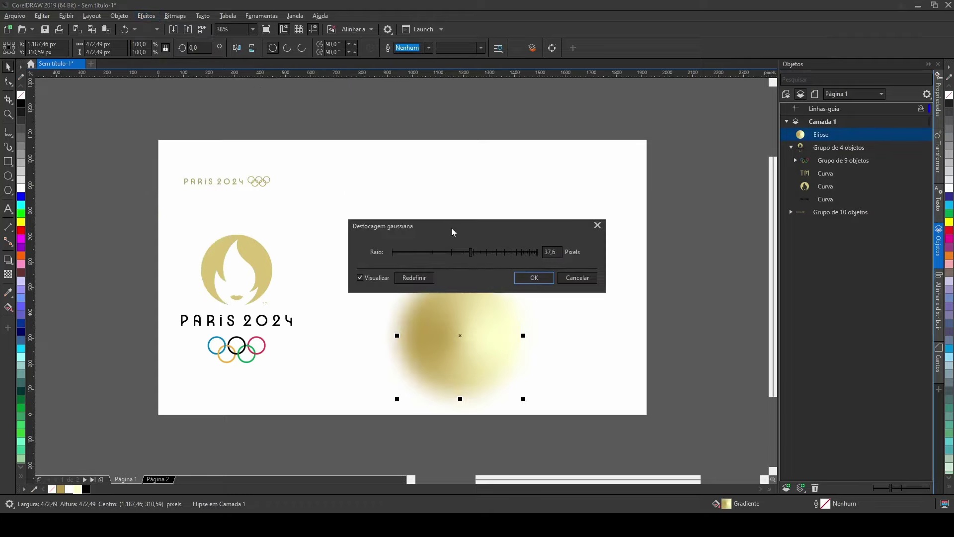
double_click(549, 253)
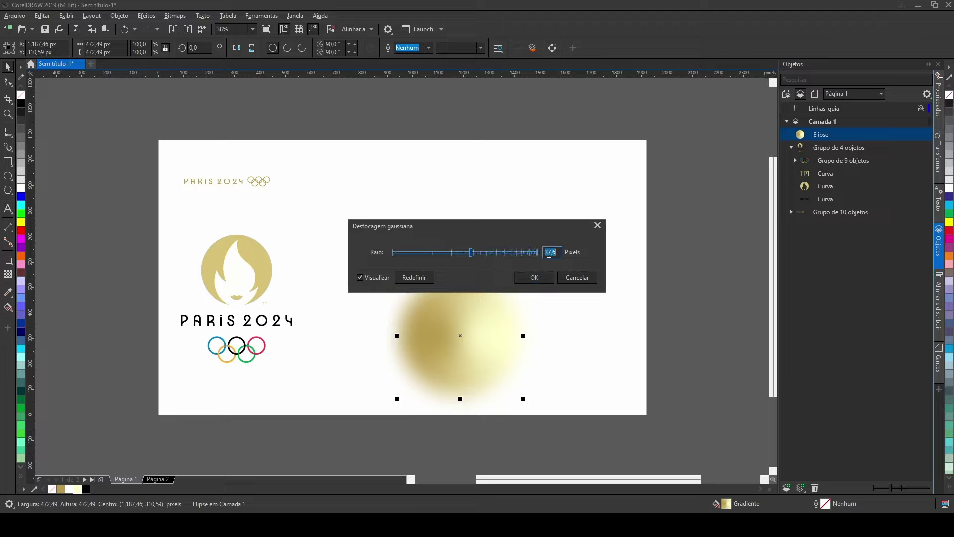
key(Return)
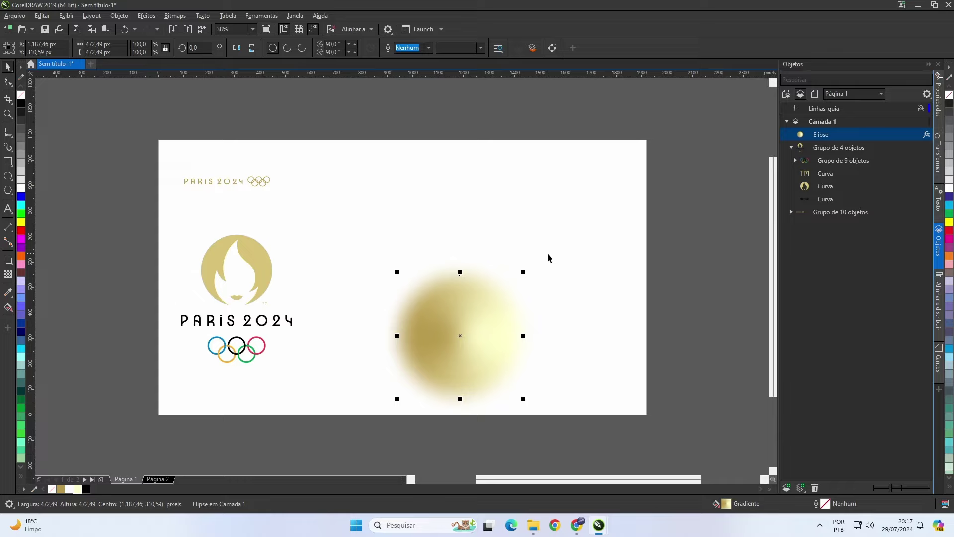
- Paste the unfilled outlined circle over the blurred one, and enlarge the blurred circle from its center to about 566 px
key(ctrl+v)
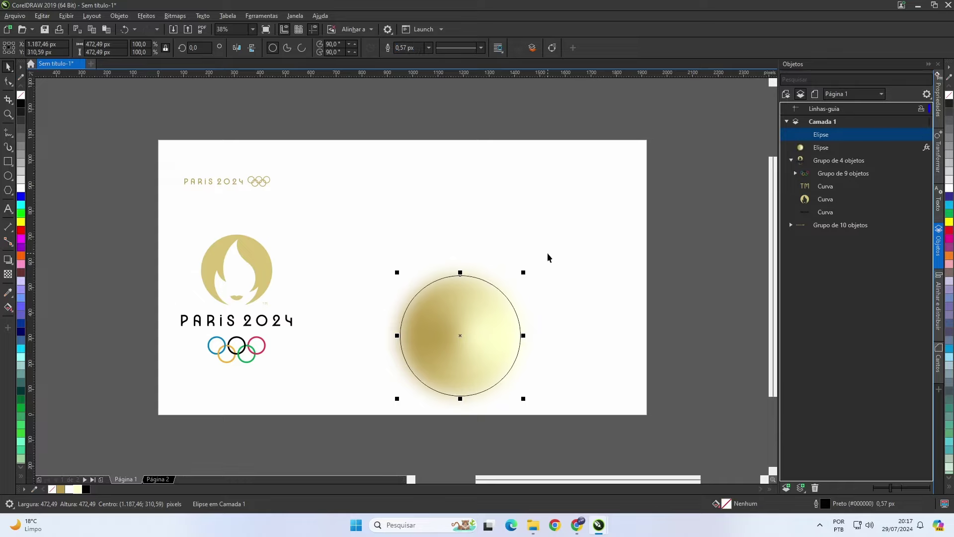
click(547, 280)
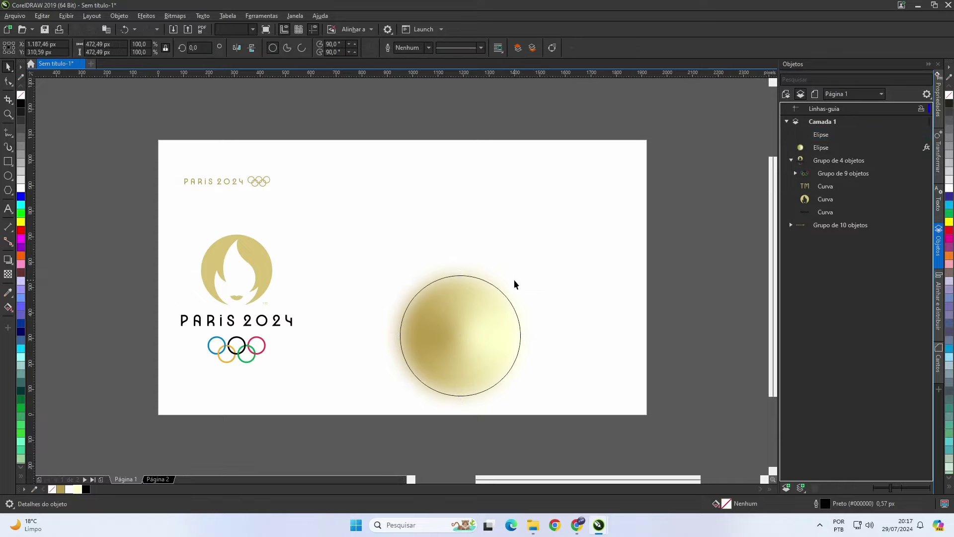
click(514, 279)
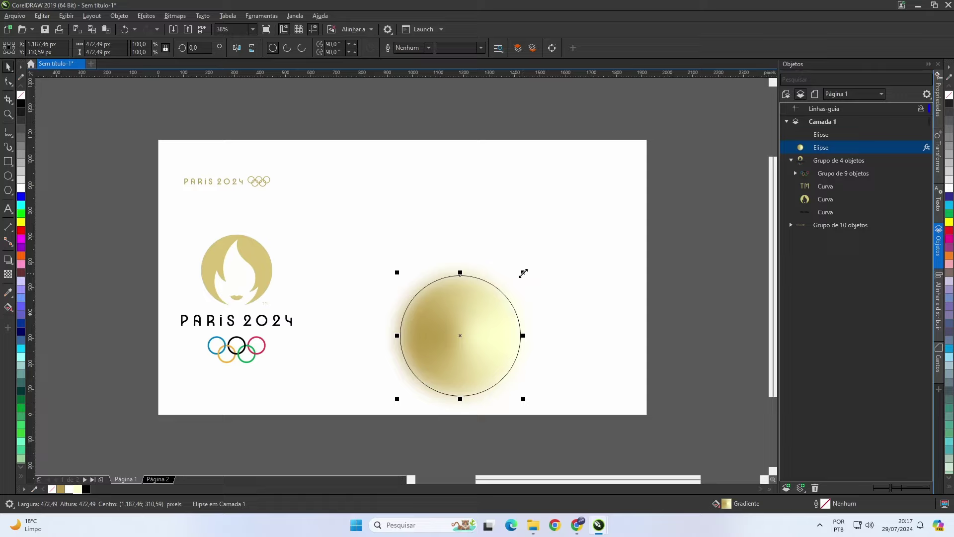
drag(523, 273, 538, 261)
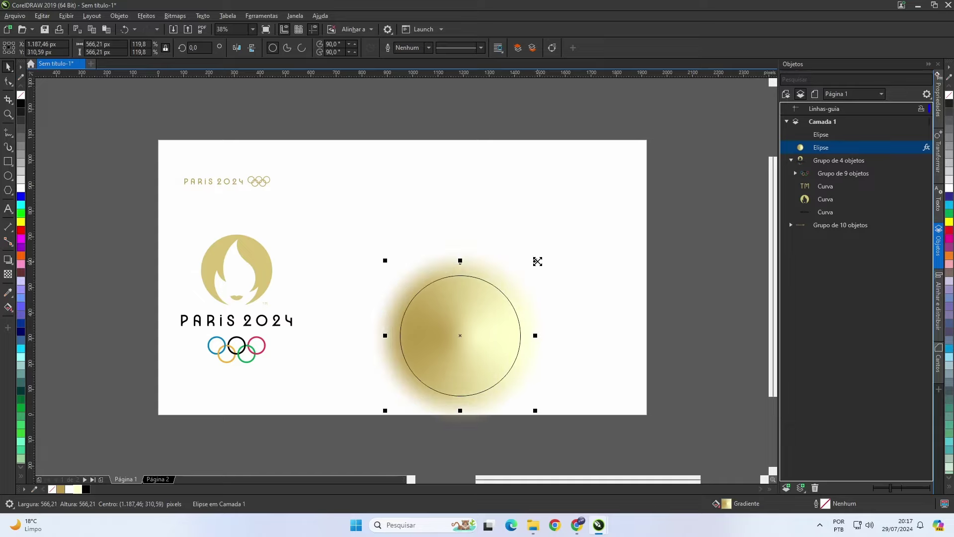
click(562, 307)
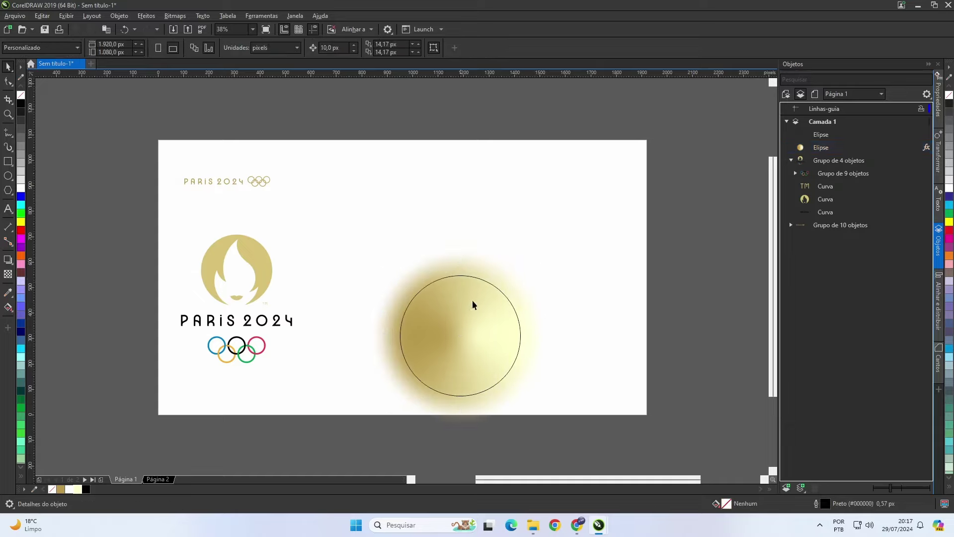
- Place the blurred gradient circle inside the outlined circle as a PowerClip
right_click(483, 280)
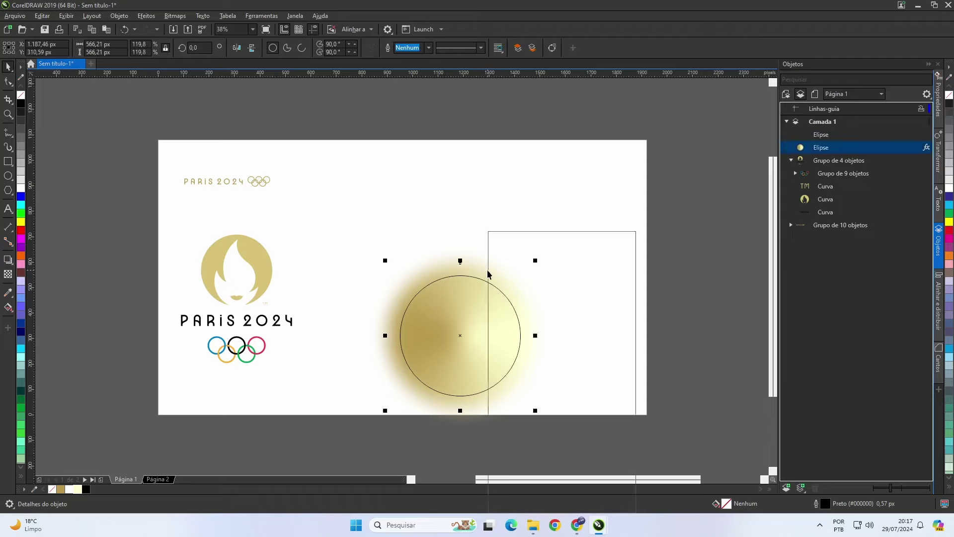
click(506, 319)
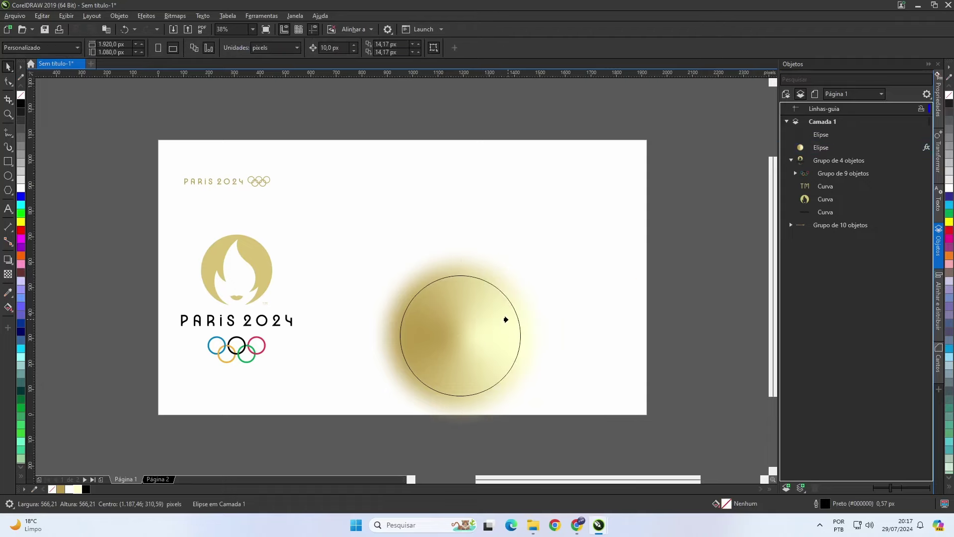
click(507, 320)
click(485, 293)
click(483, 280)
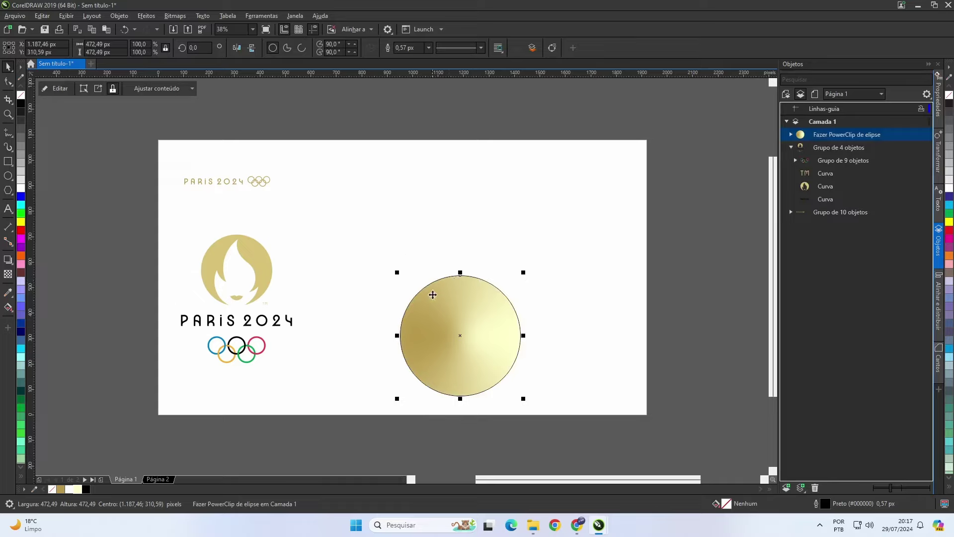
- Set the PowerClip circle's outline width to Nenhum
click(428, 48)
click(417, 56)
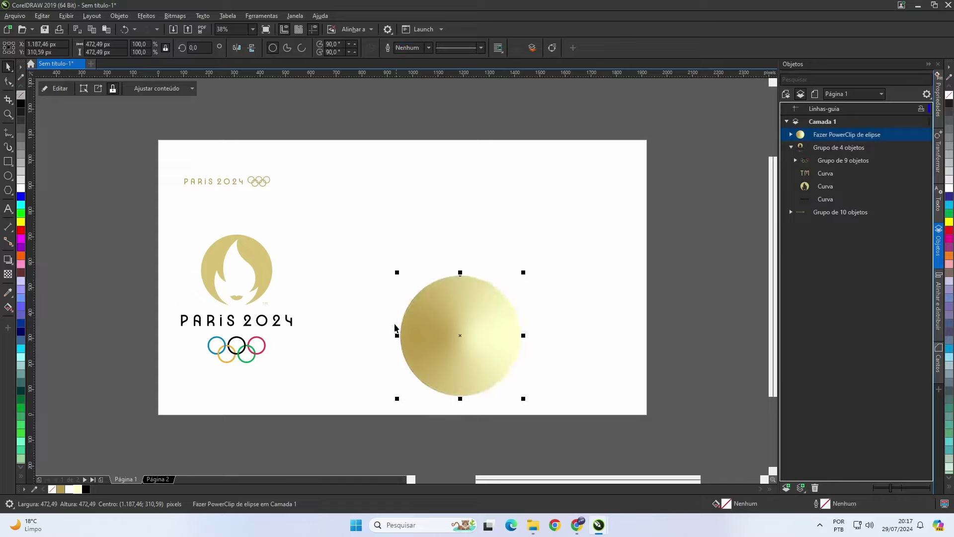
click(543, 302)
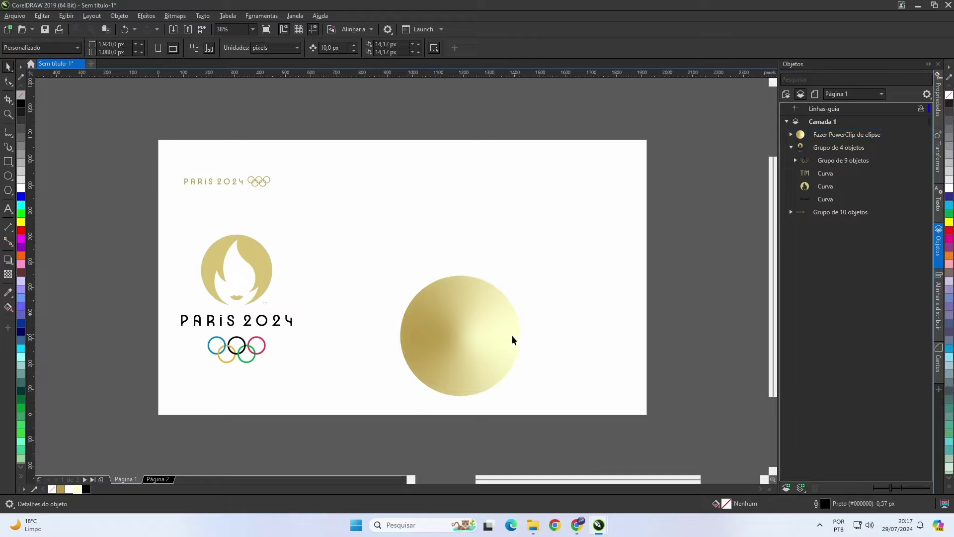
click(481, 347)
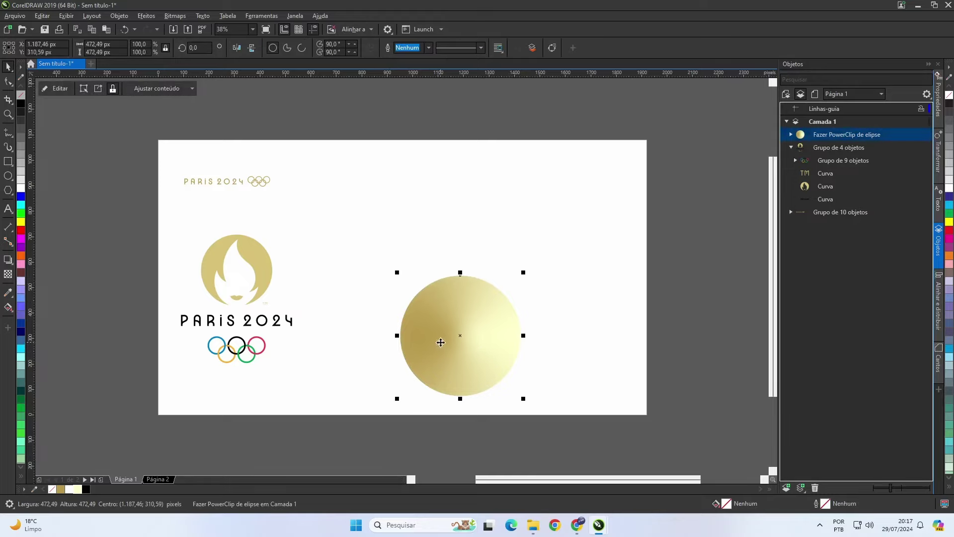
- Move the Paris 2024 flame logo group slightly closer to the golden sphere
click(262, 263)
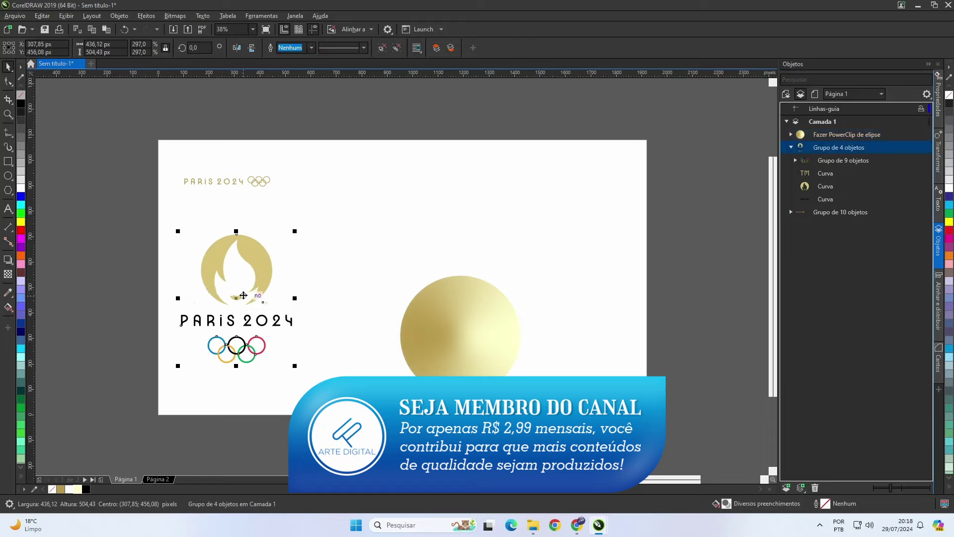
drag(236, 298, 254, 303)
click(427, 323)
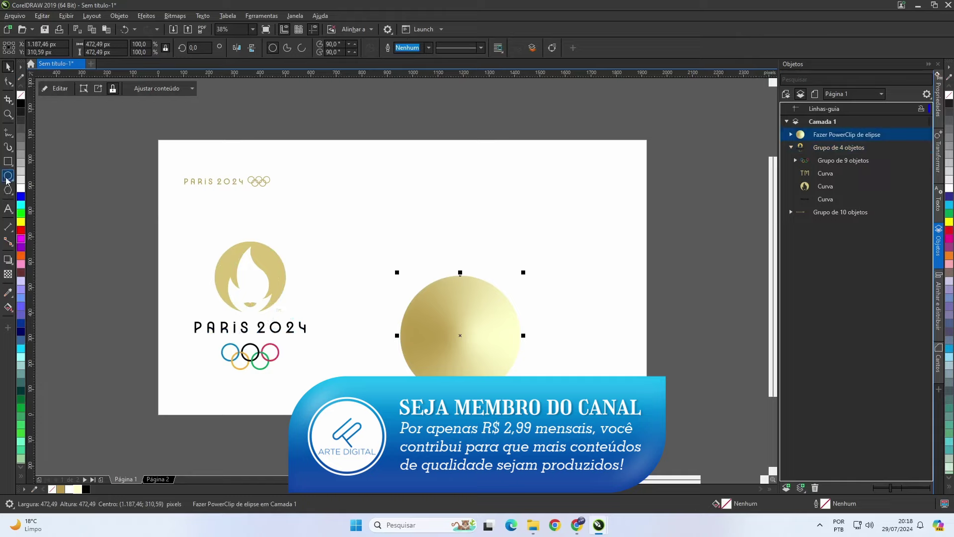
- Draw a circle about 398 px wide from the sphere's center, and make a concentric smaller copy about 363 px wide
key(Escape)
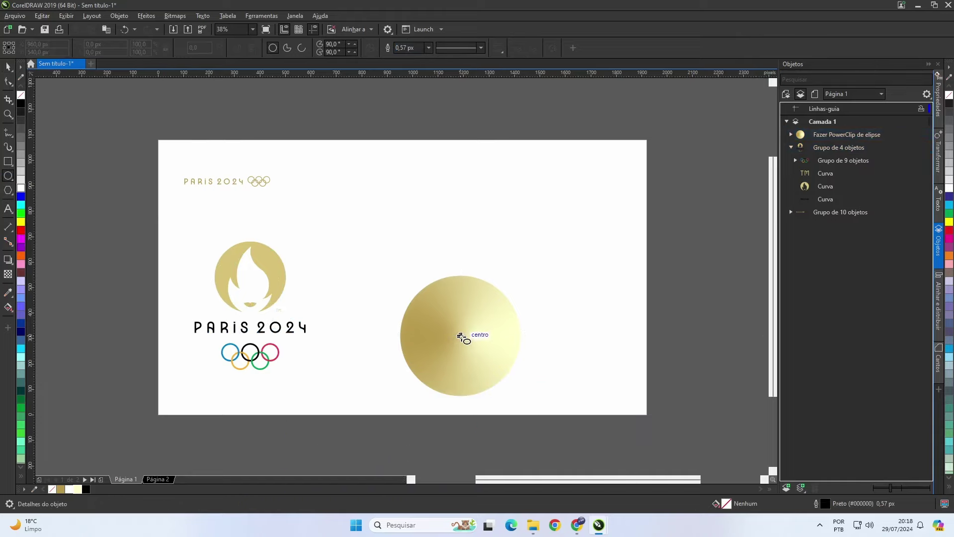
drag(461, 337, 476, 354)
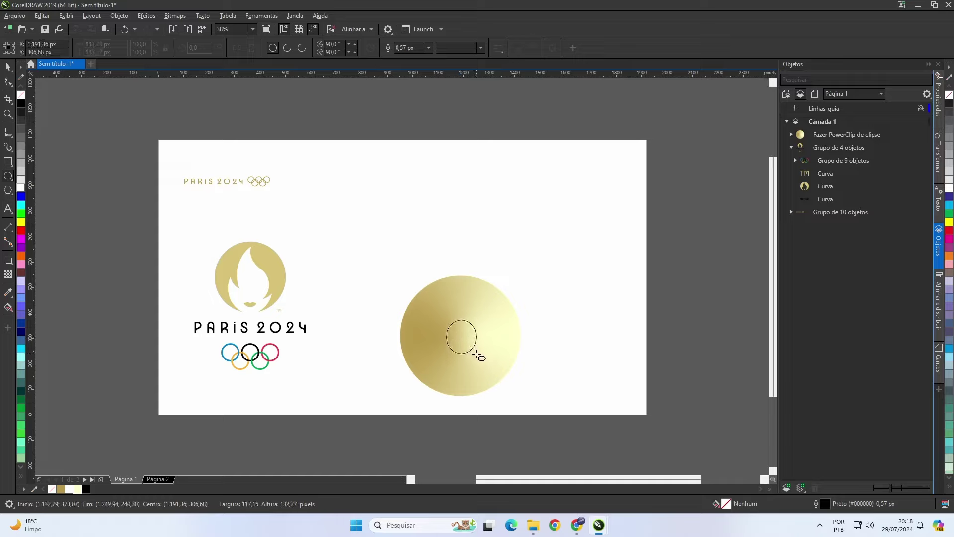
drag(476, 353, 505, 388)
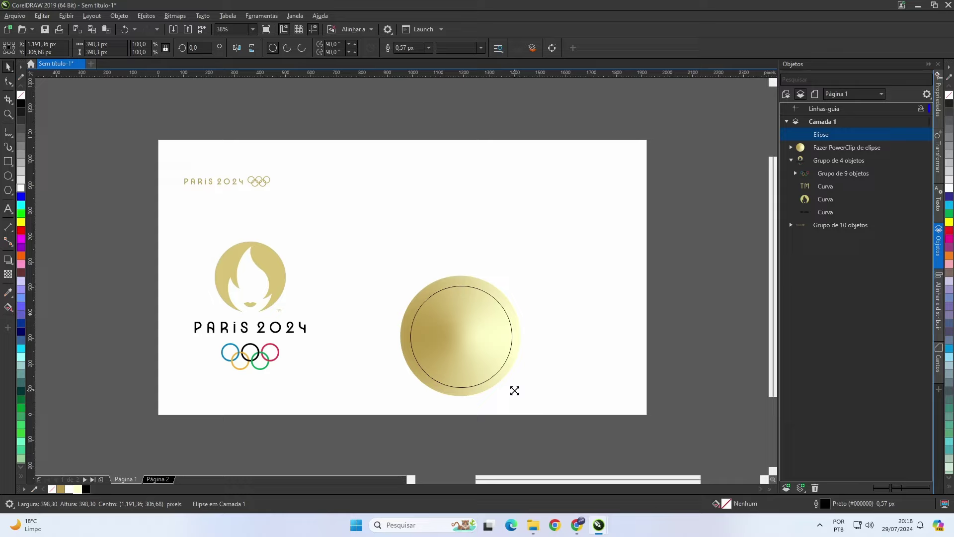
drag(514, 390, 514, 386)
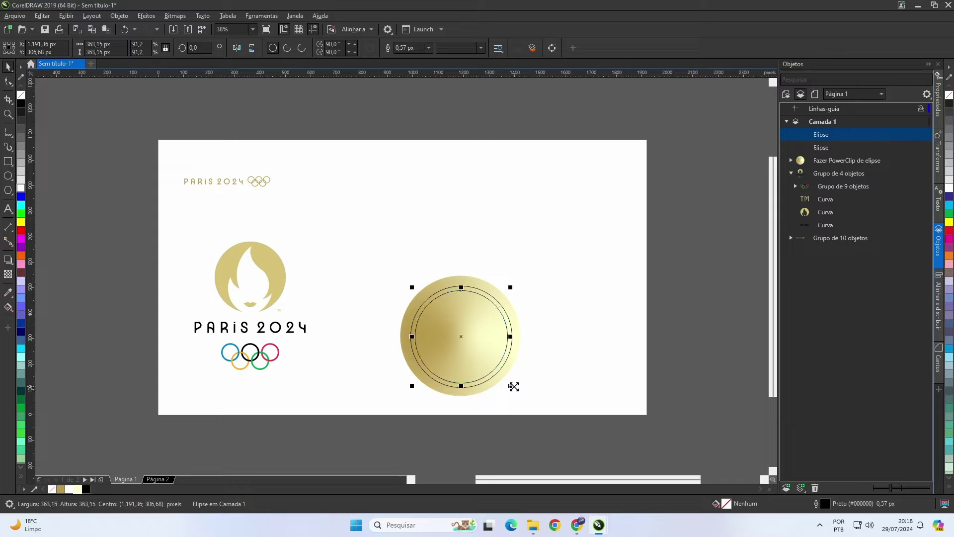
- Center the two outlined circles horizontally and vertically on the golden sphere
click(518, 354)
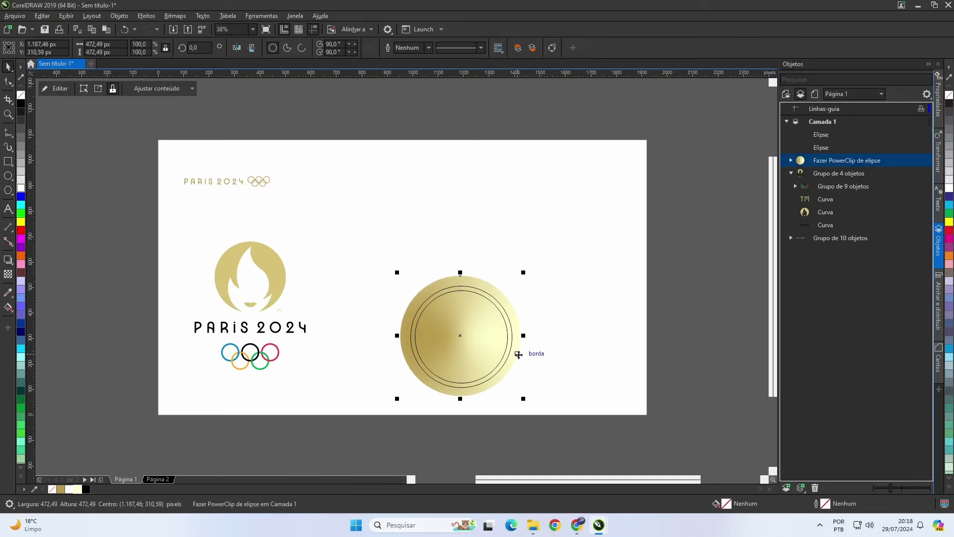
key(shift+F2)
key(Escape)
click(432, 138)
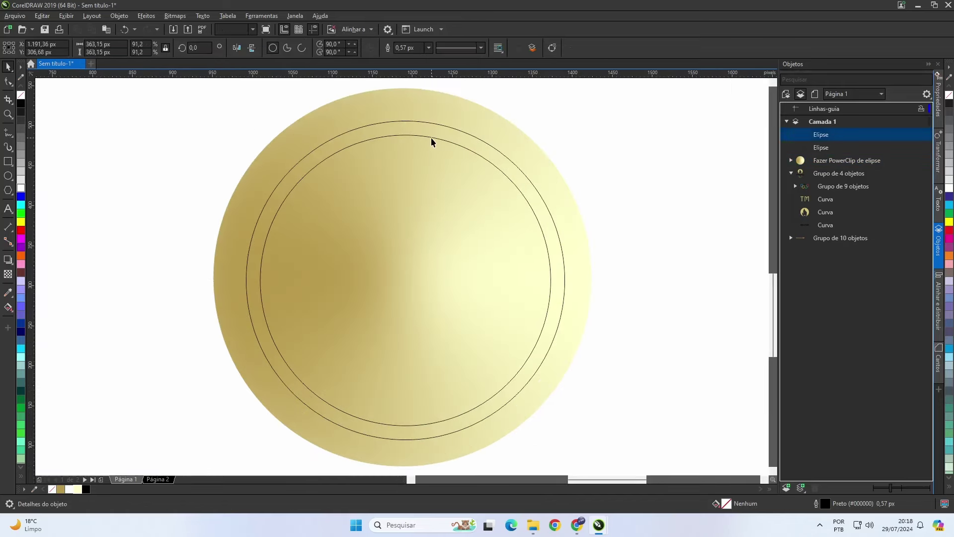
shift+click(435, 125)
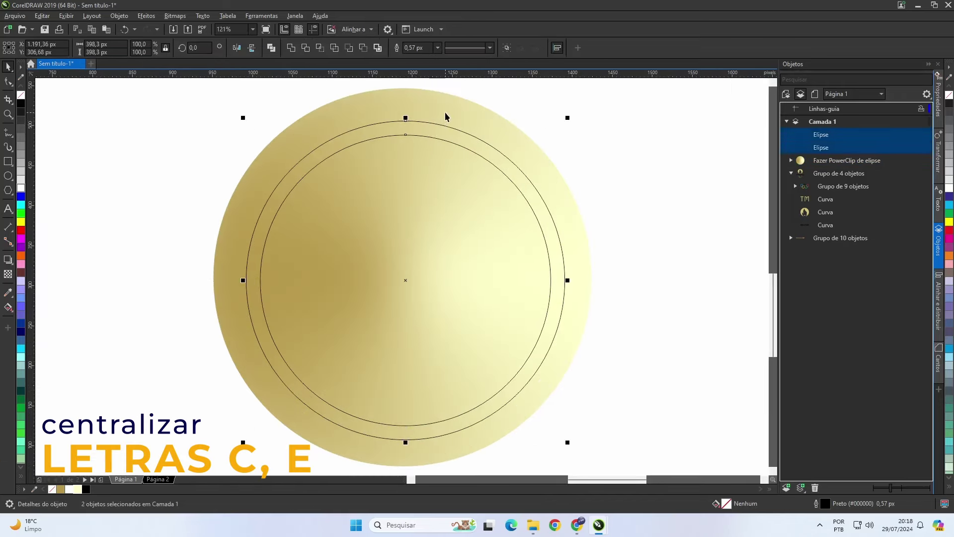
shift+click(445, 114)
key(c)
key(e)
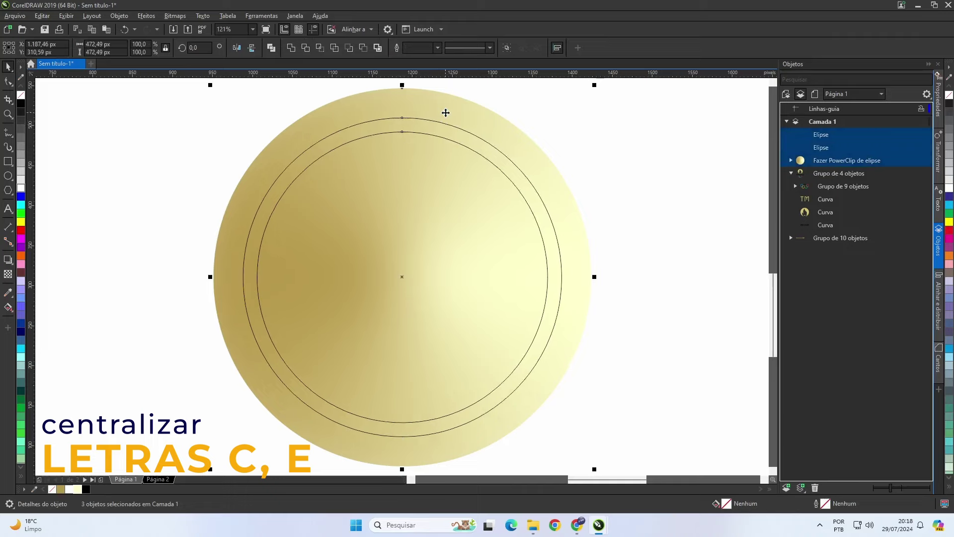
key(Escape)
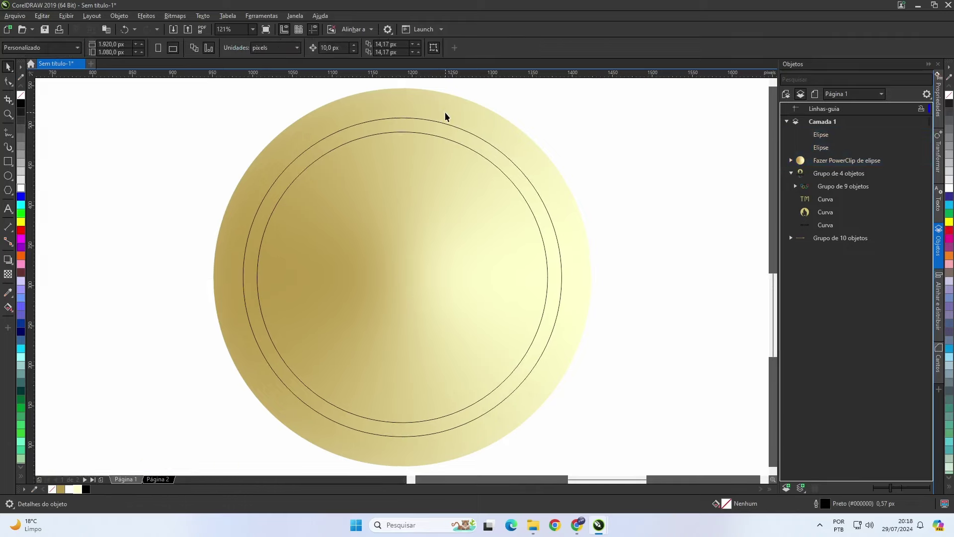
- Set the outline width of both inner circles to 4 px
click(550, 275)
shift+click(459, 187)
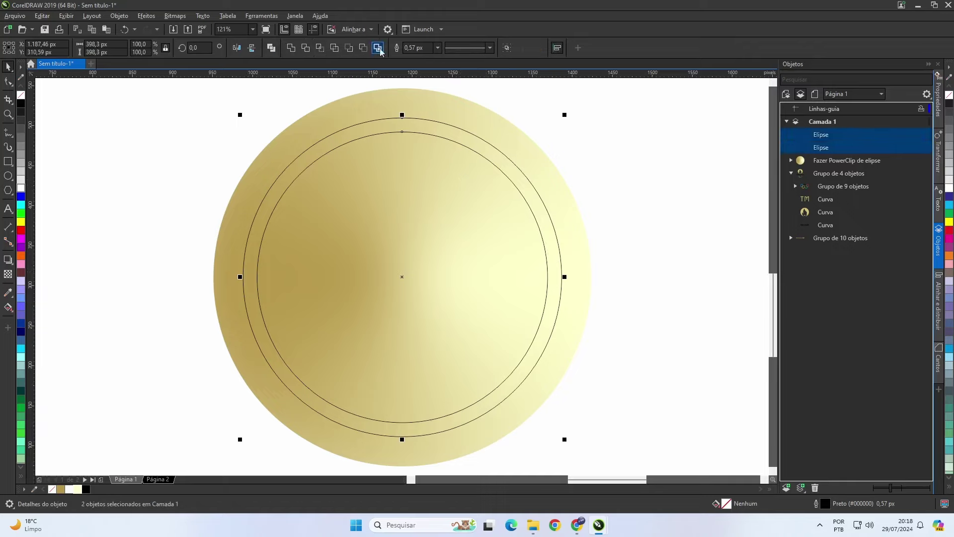
click(437, 48)
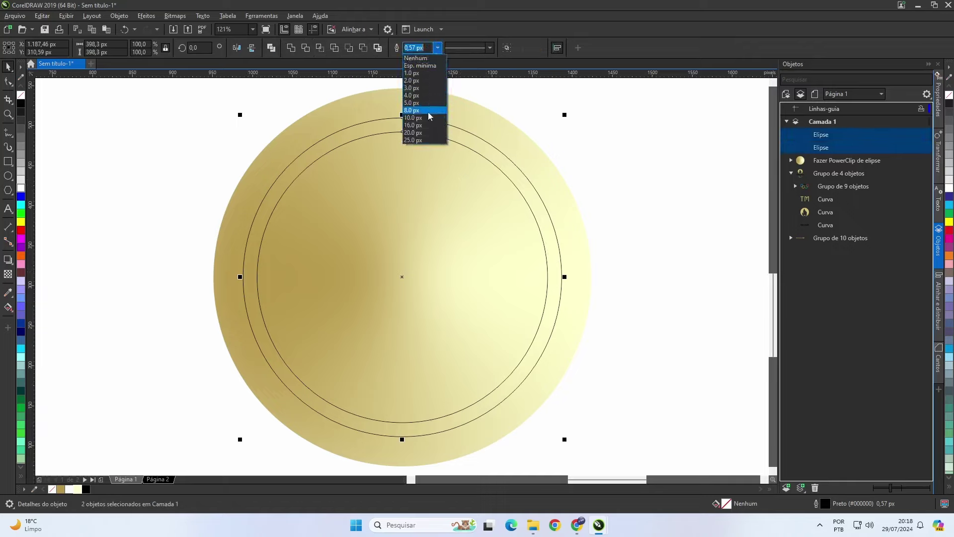
click(412, 81)
click(436, 48)
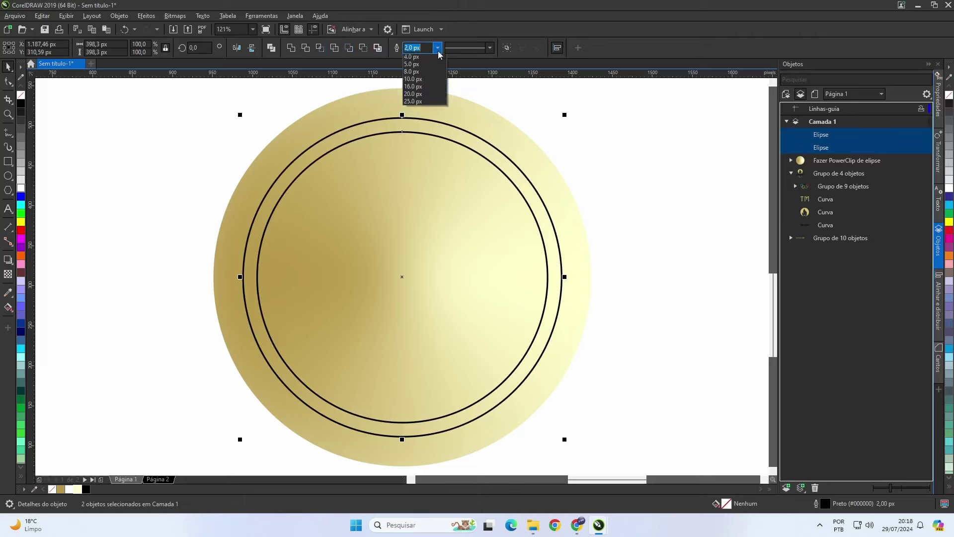
click(419, 95)
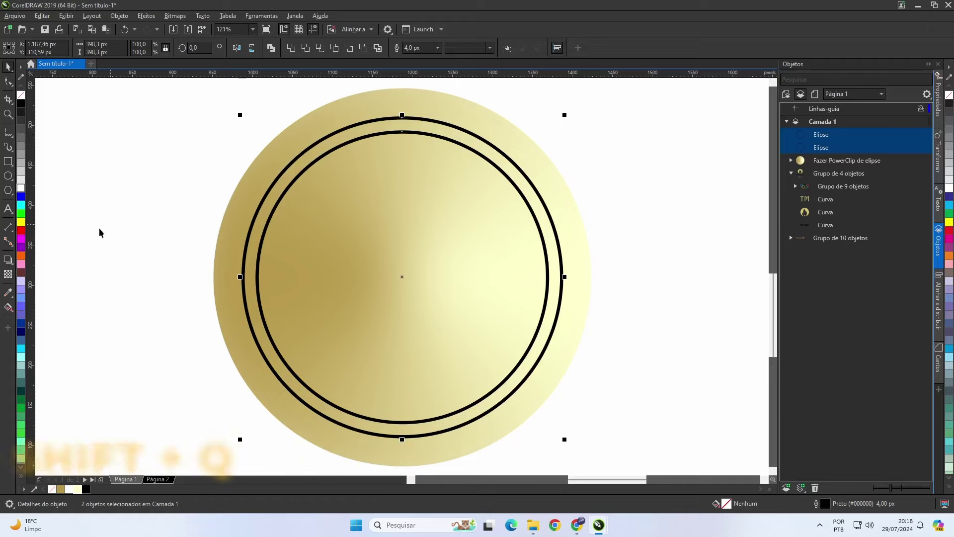
- Convert the outlines of both inner circles to objects
click(124, 17)
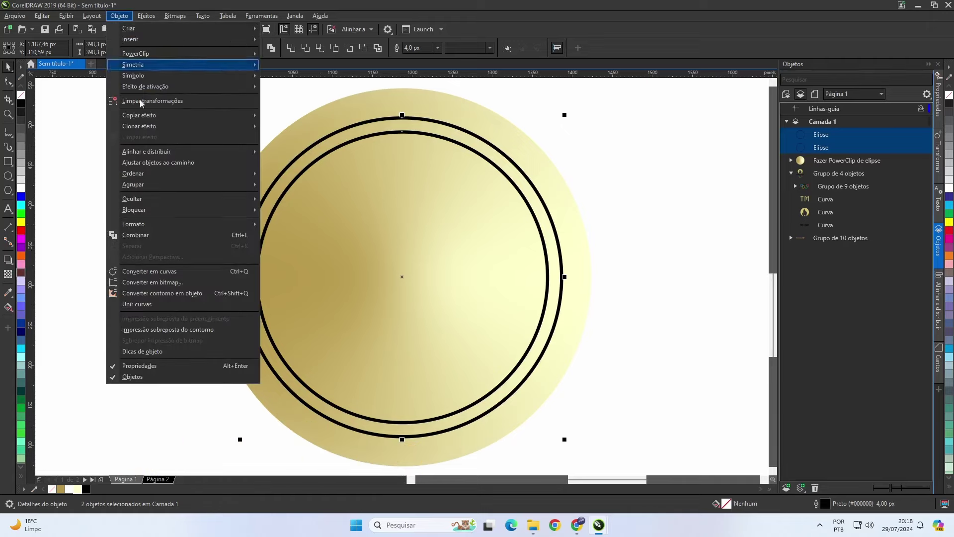
click(153, 293)
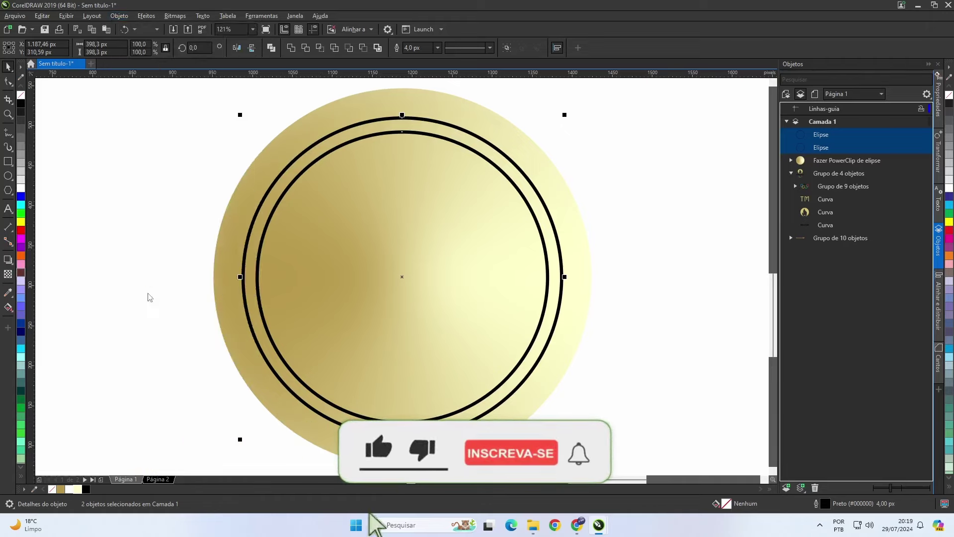
click(152, 245)
click(288, 193)
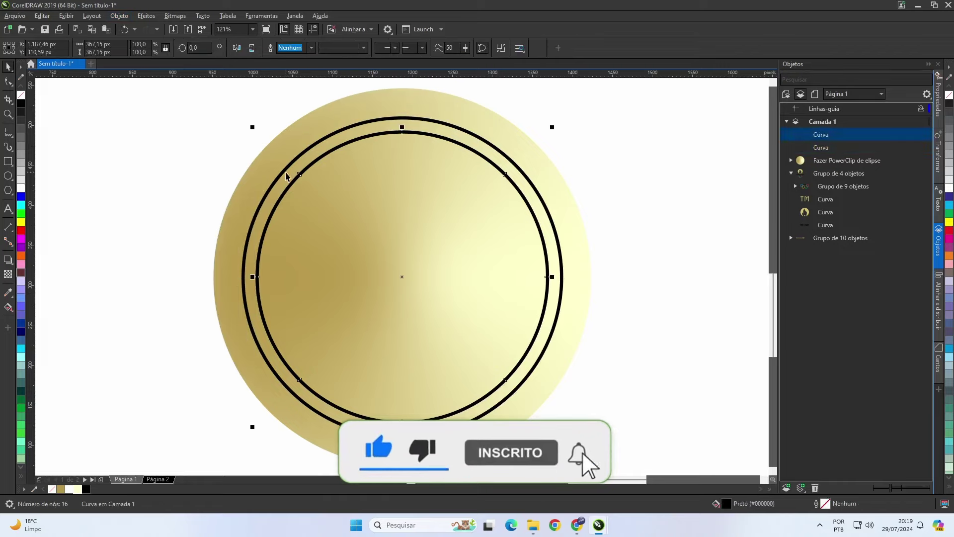
click(114, 281)
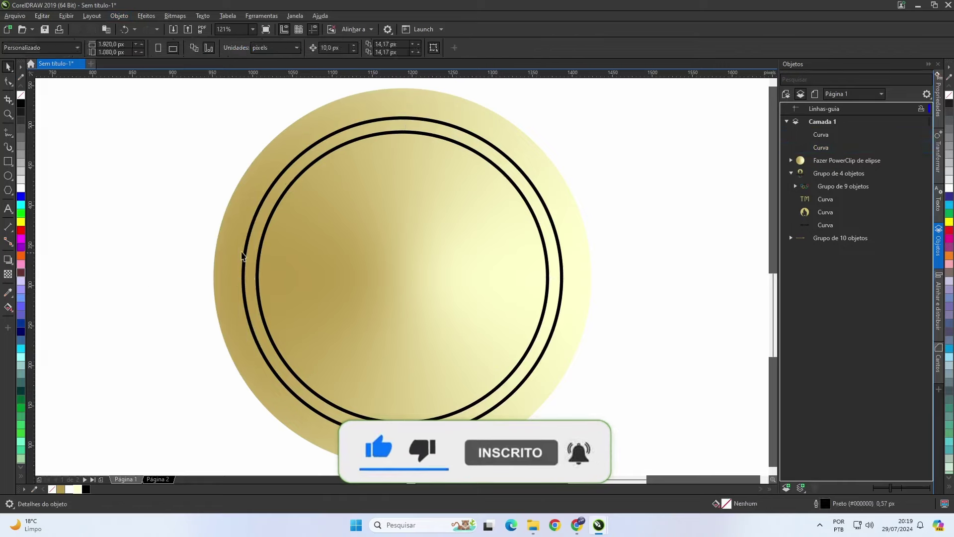
- Weld the two concentric rings into a single curve
click(258, 251)
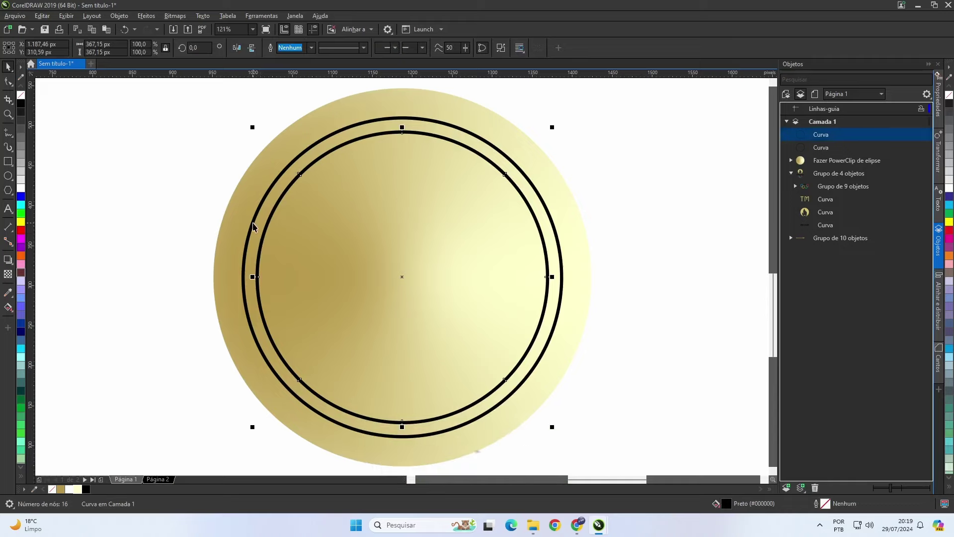
shift+click(254, 223)
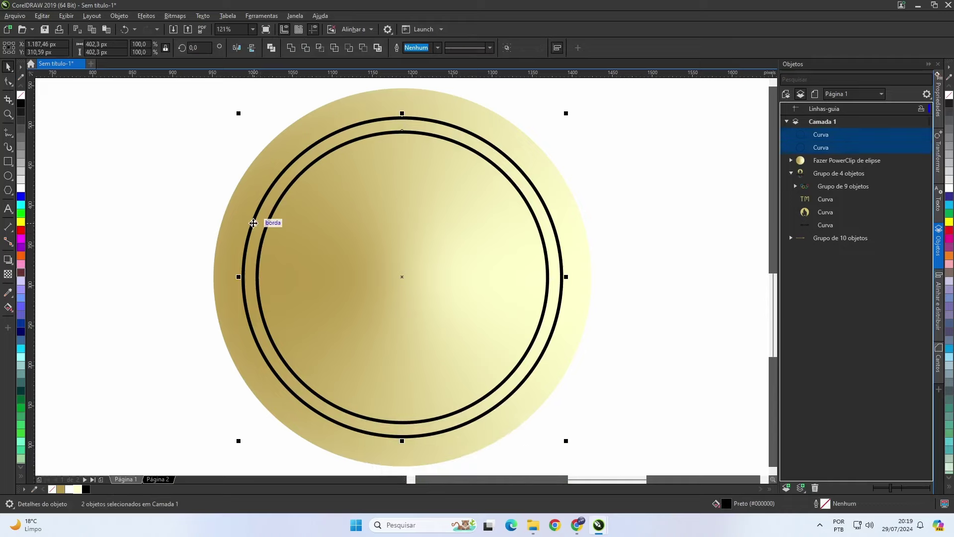
click(292, 50)
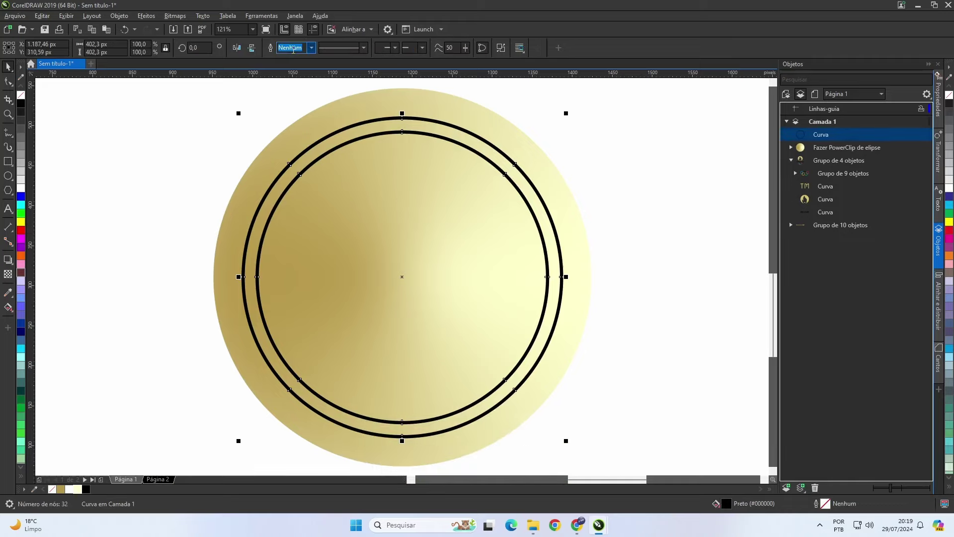
click(65, 307)
- Apply a vertical linear gradient to the rings, from gold at their lower edge to pale yellow just below the center
click(245, 300)
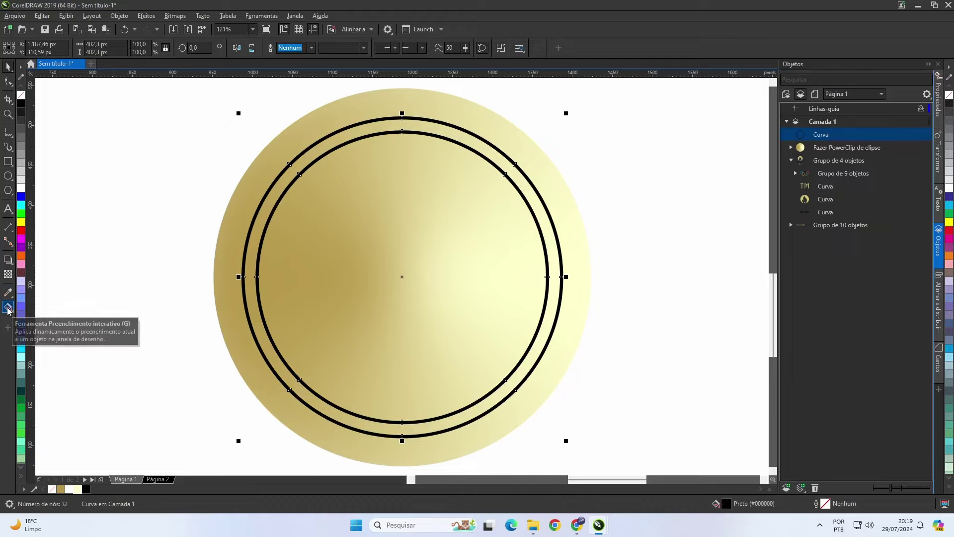
click(8, 309)
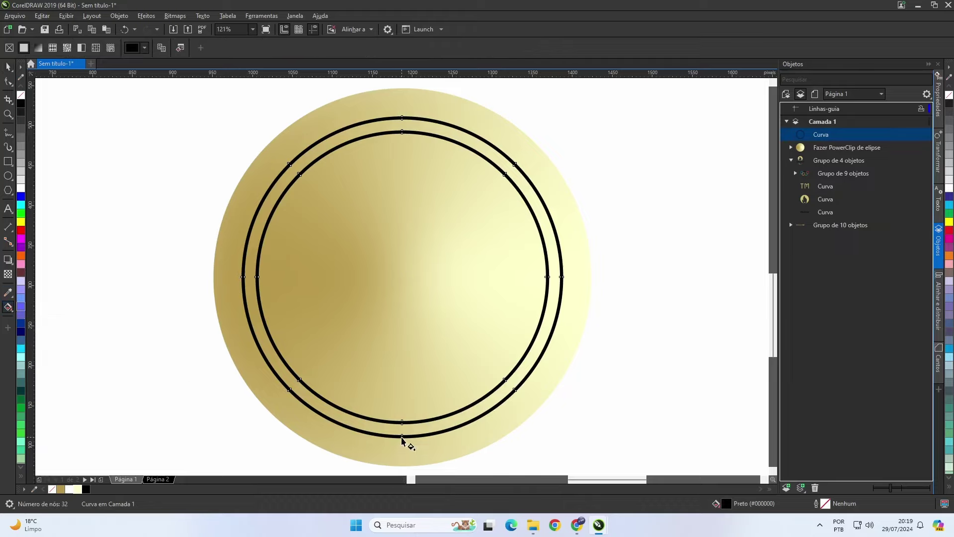
drag(402, 437, 406, 325)
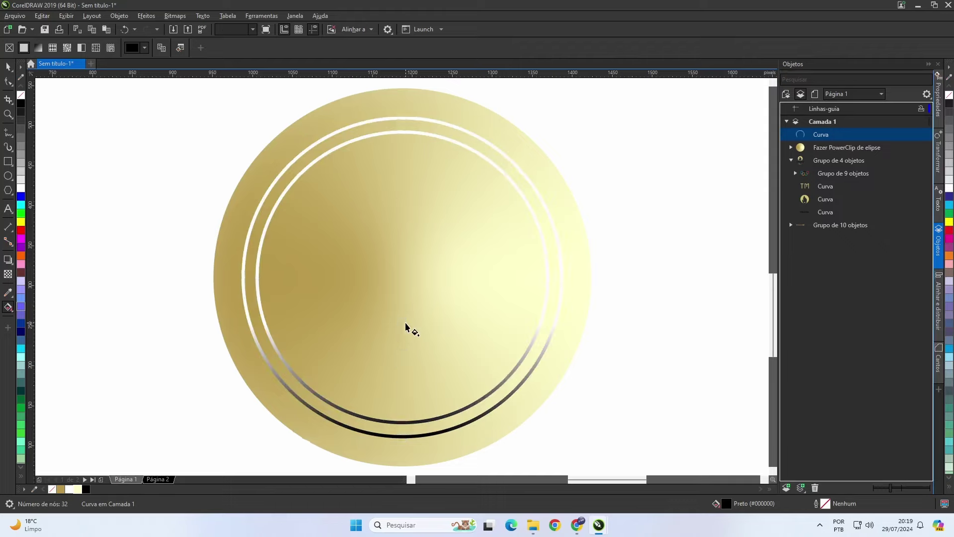
click(402, 437)
click(60, 490)
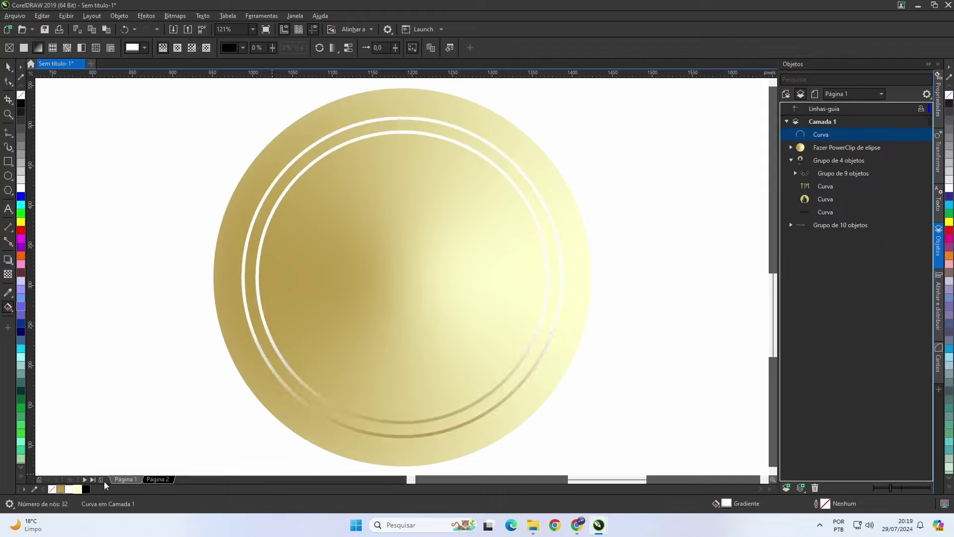
click(401, 322)
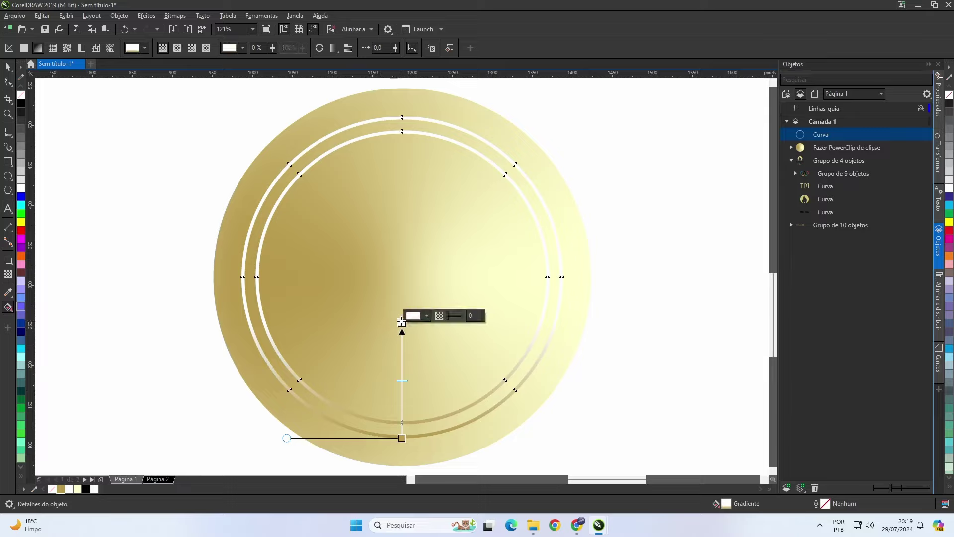
click(78, 489)
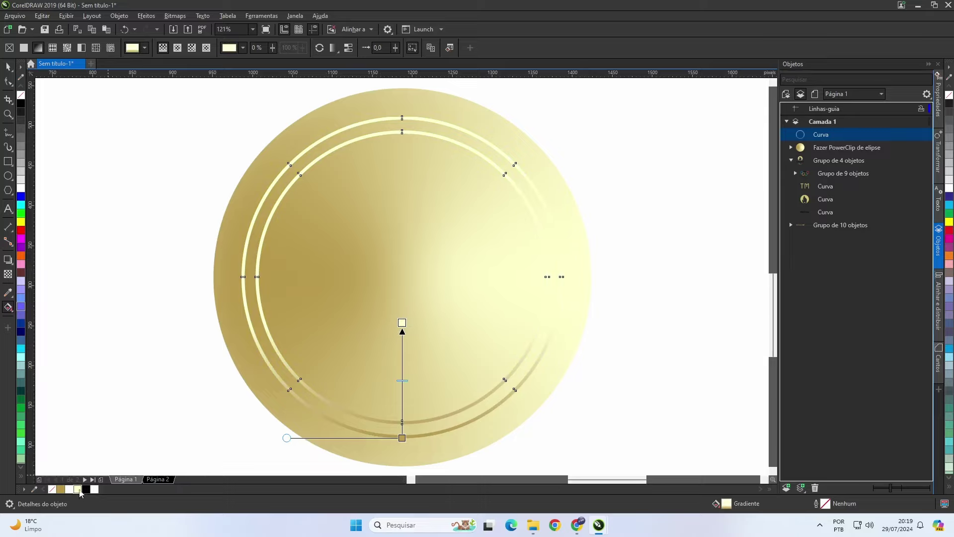
- Set the rings' gradient repetition to Repetir e espelhar
click(337, 50)
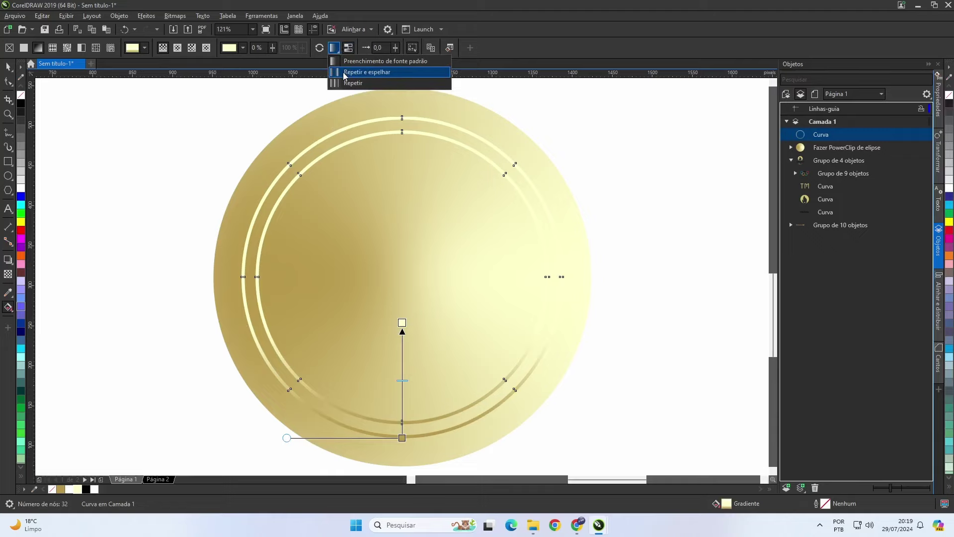
click(344, 76)
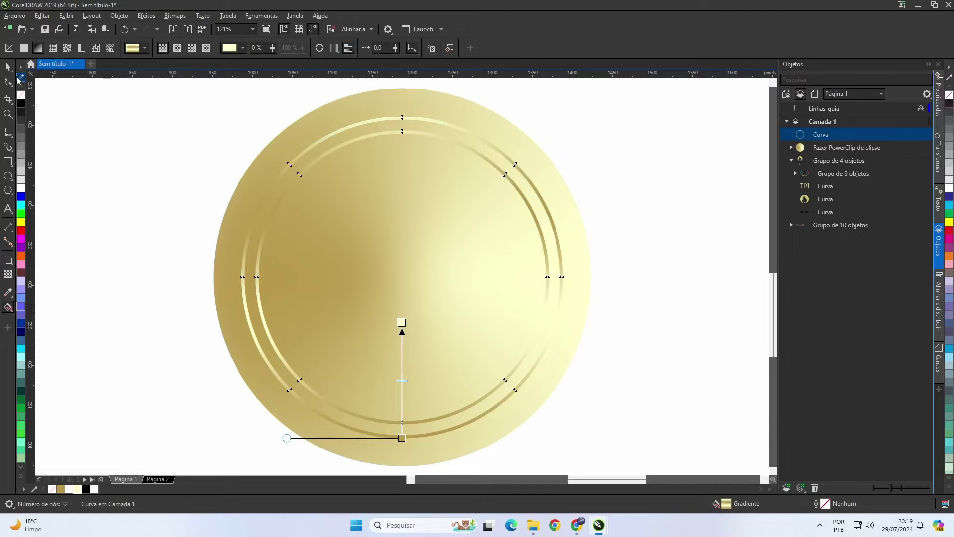
click(8, 66)
click(112, 189)
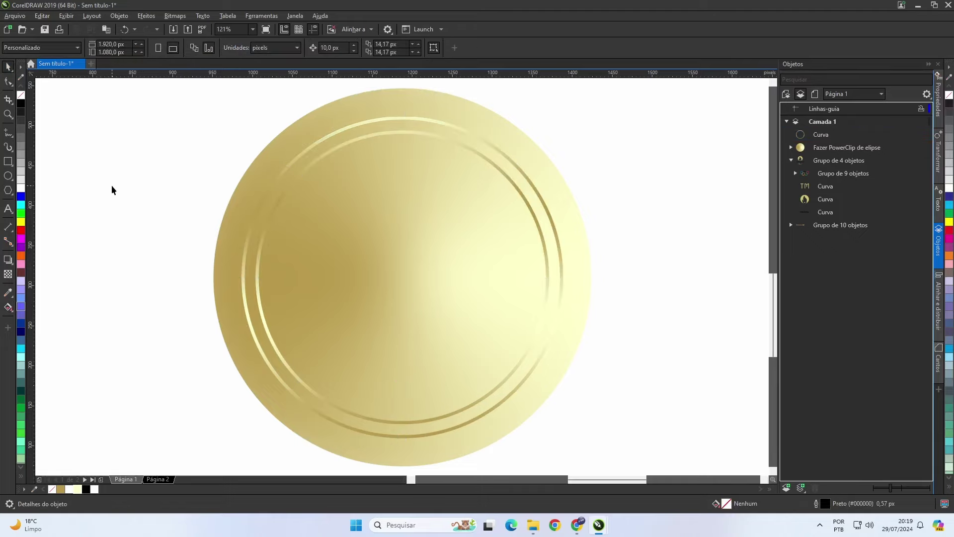
- Place the Paris 2024 flame logo group over the golden disc and bring it to the front
key(F4)
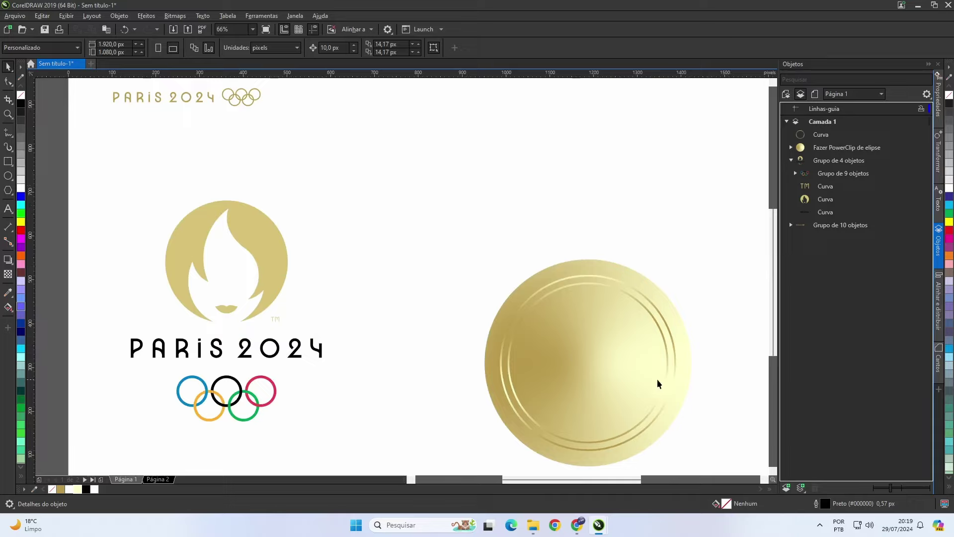
click(258, 256)
drag(226, 312, 590, 371)
scroll(590, 371, down, 2)
key(shift+Page_Up)
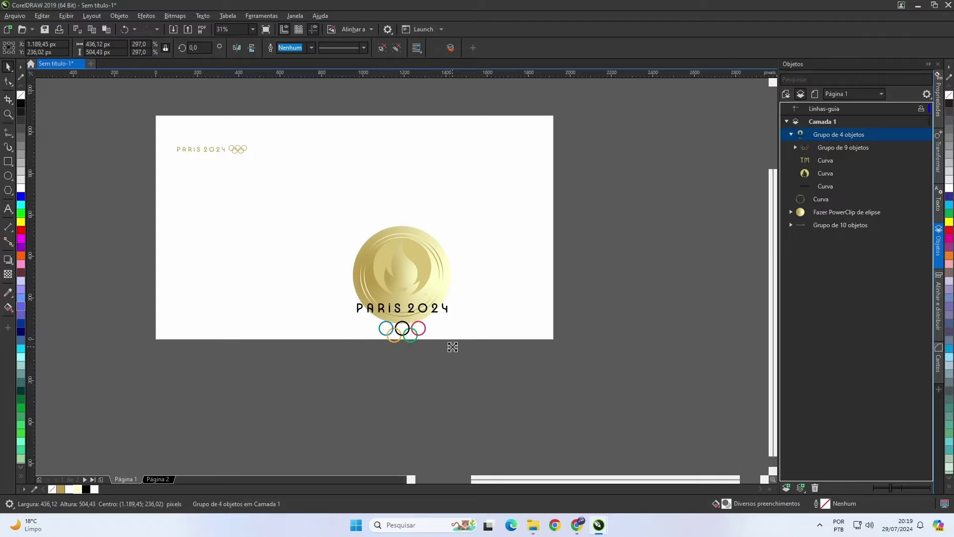
- Shrink the logo group from its center to about 224 by 259 px so it fits on the golden disc
drag(450, 345, 427, 305)
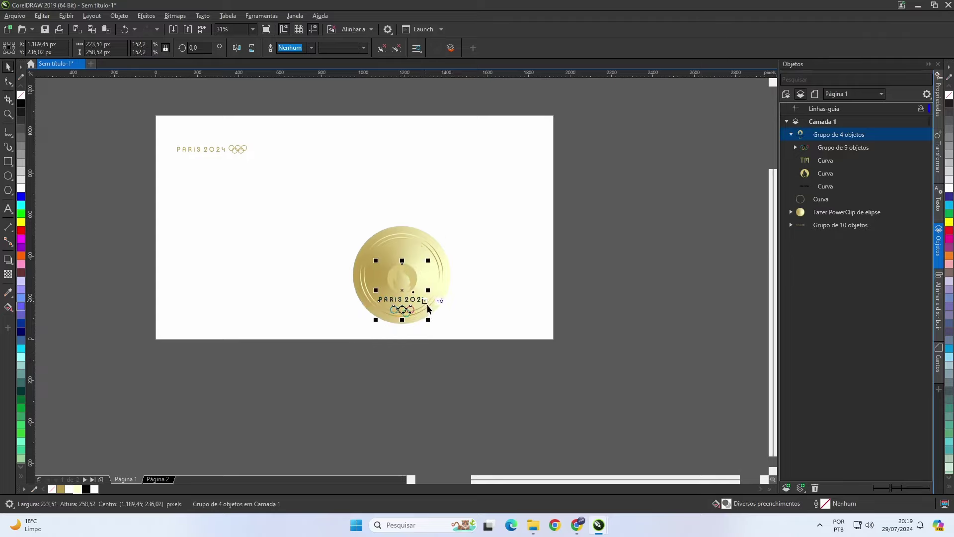
click(432, 239)
key(shift+F2)
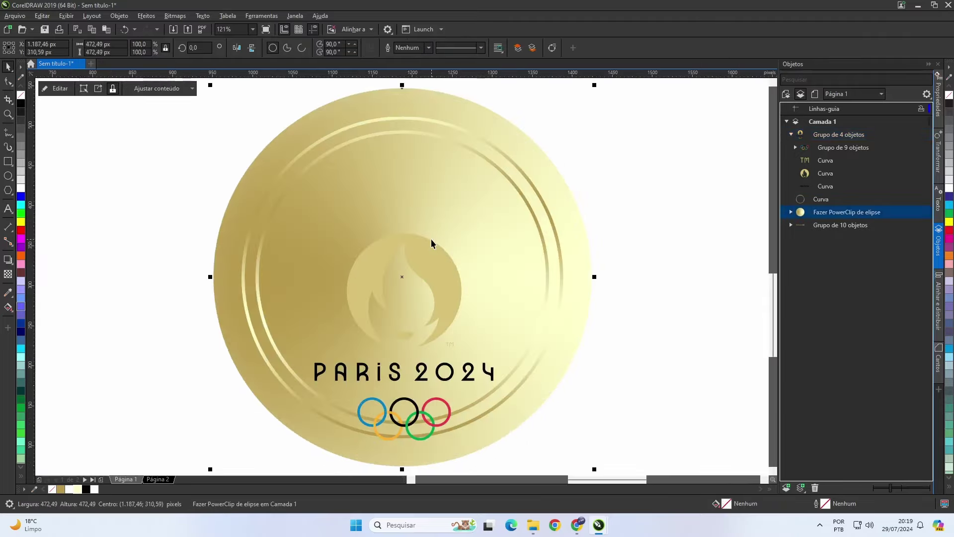
- Center the logo group horizontally and vertically on the golden disc
click(431, 264)
shift+click(518, 150)
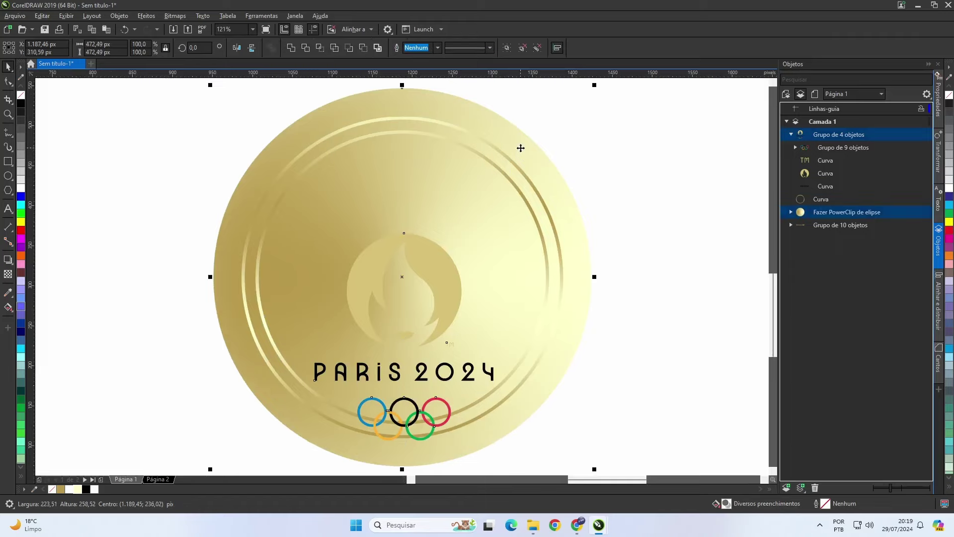
key(c)
key(e)
key(Escape)
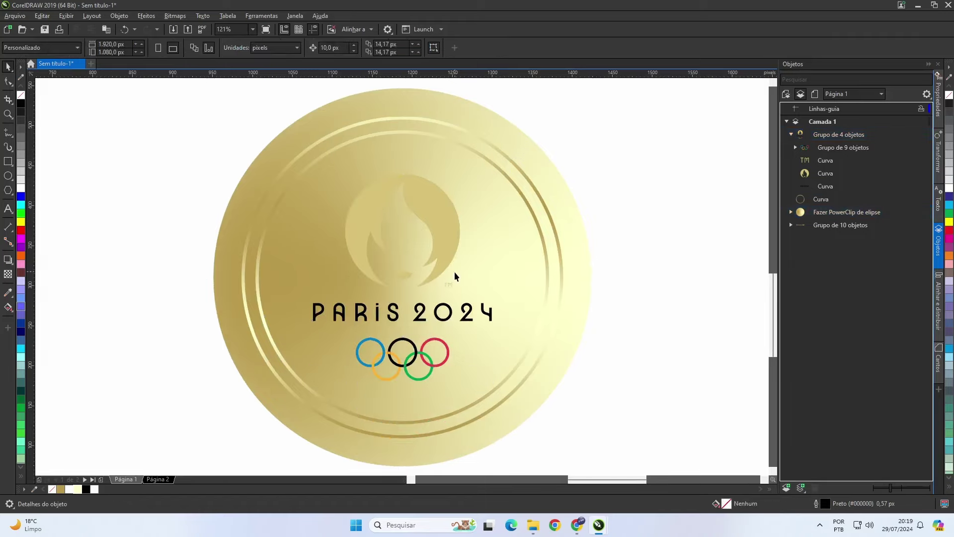
- Fill the whole Paris 2024 logo group, including the Olympic rings, with black
click(437, 215)
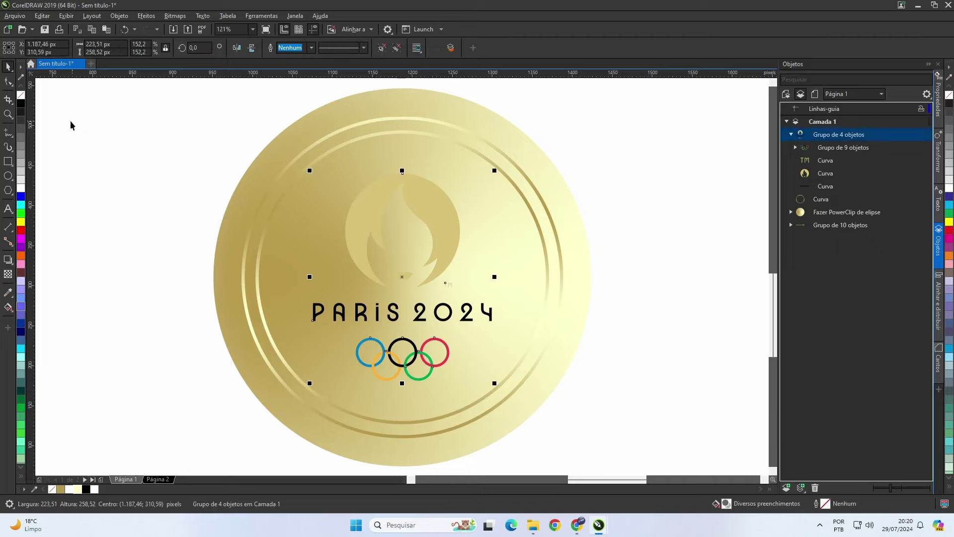
click(21, 104)
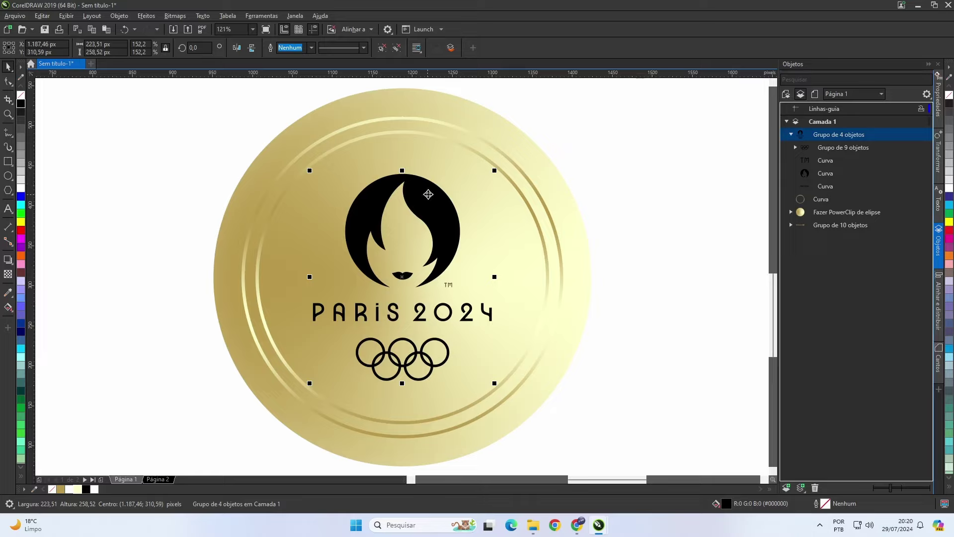
click(636, 186)
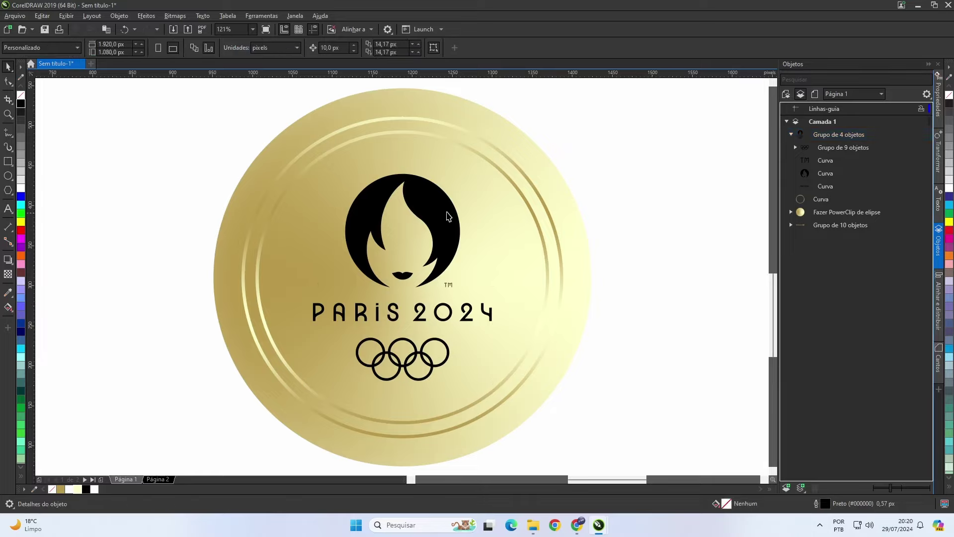
- Fill the logo group with gold #B79A4C and apply a Gaussian blur with a 3-pixel radius to it
click(441, 213)
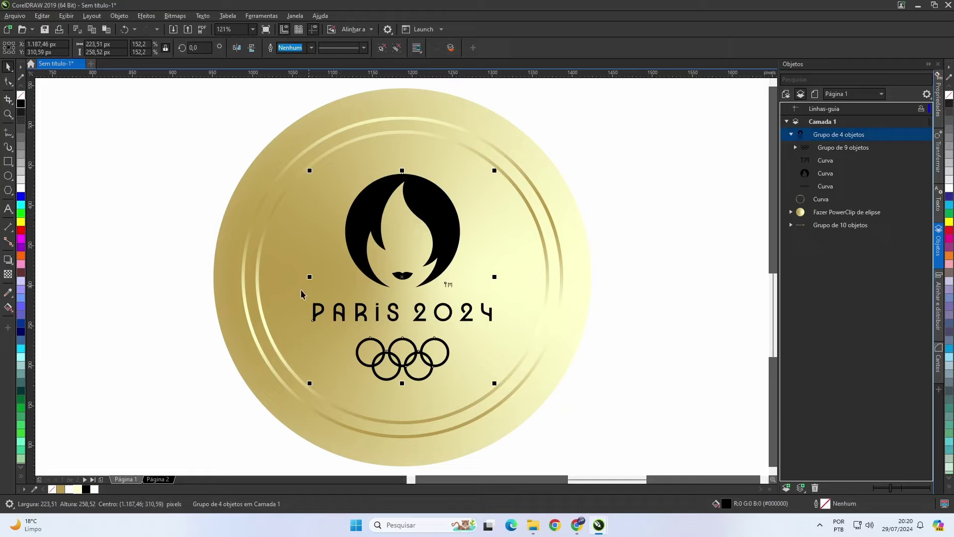
click(60, 489)
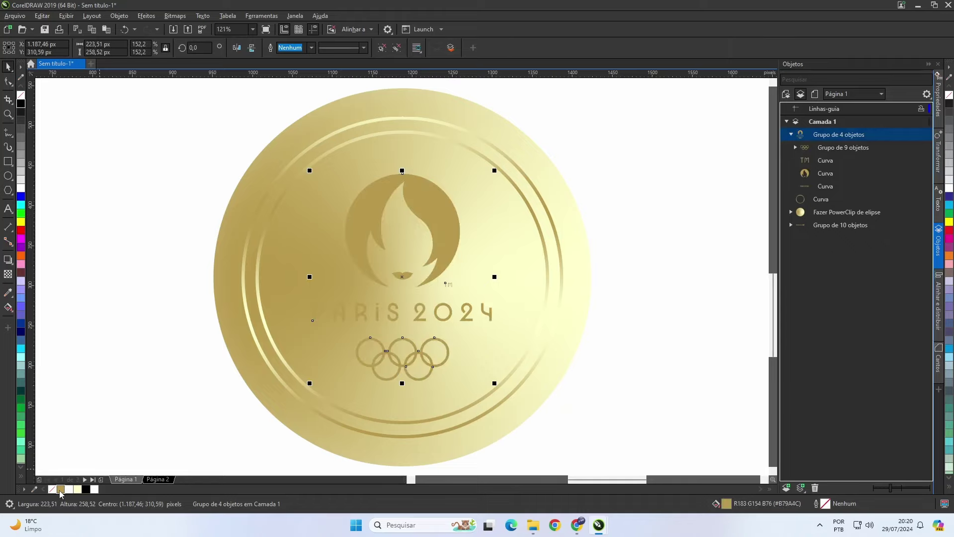
click(146, 15)
mouse_move(164, 75)
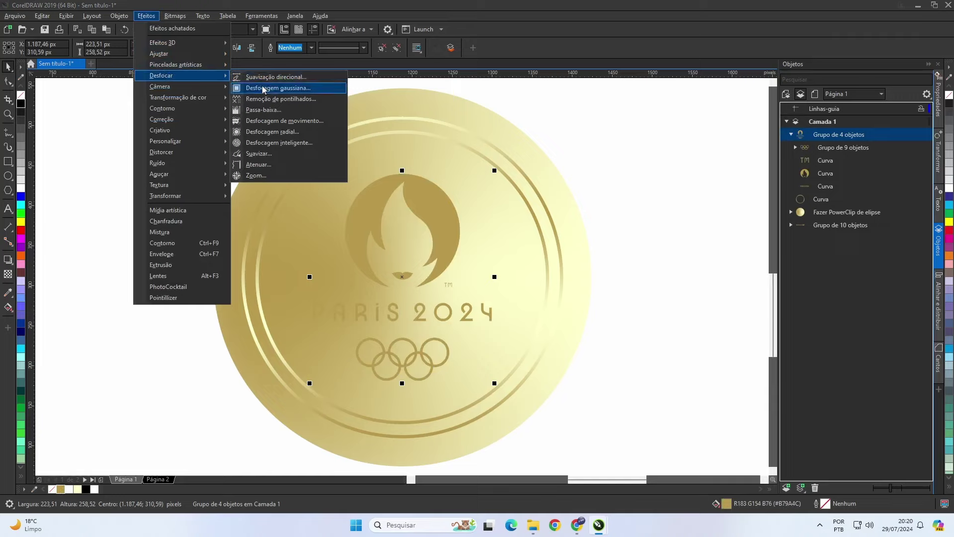
click(264, 88)
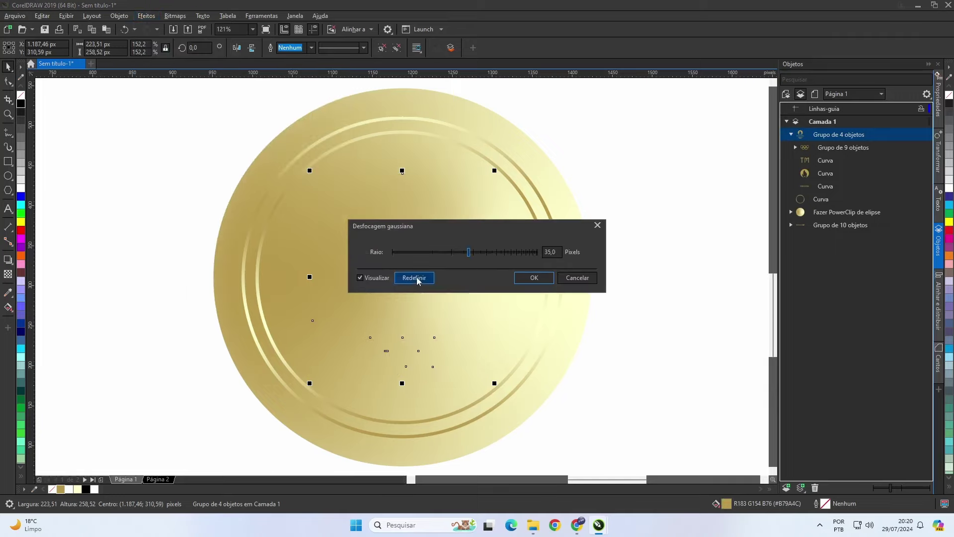
click(417, 277)
drag(436, 229, 570, 128)
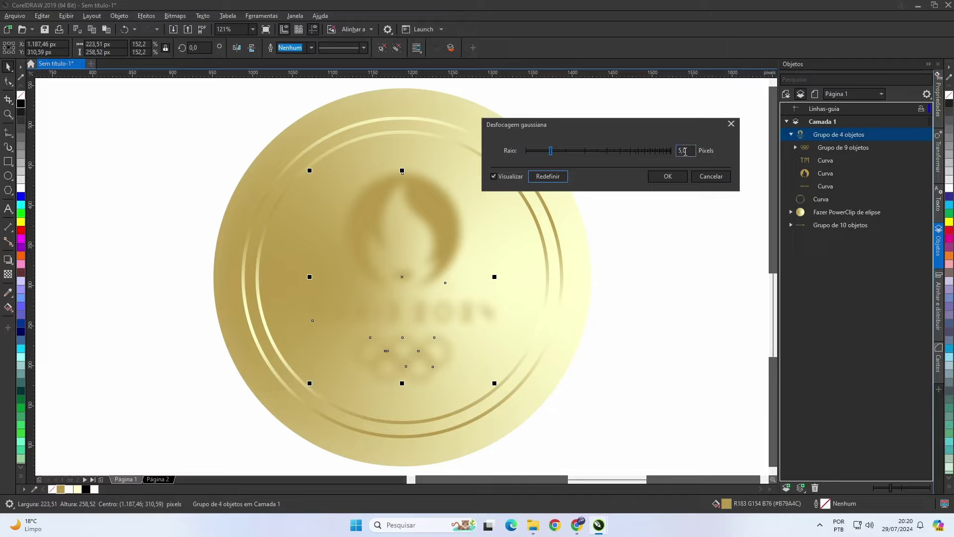
click(684, 150)
text(3)
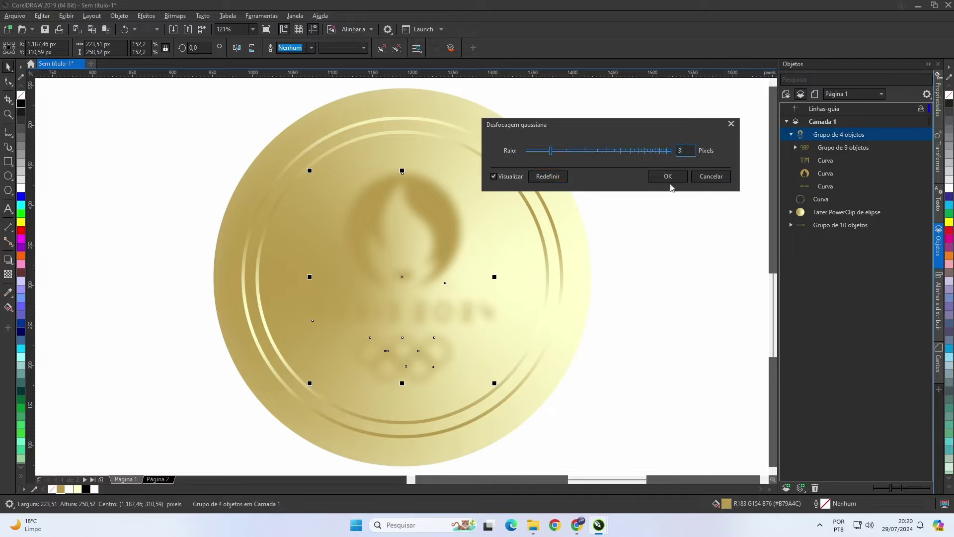
click(668, 178)
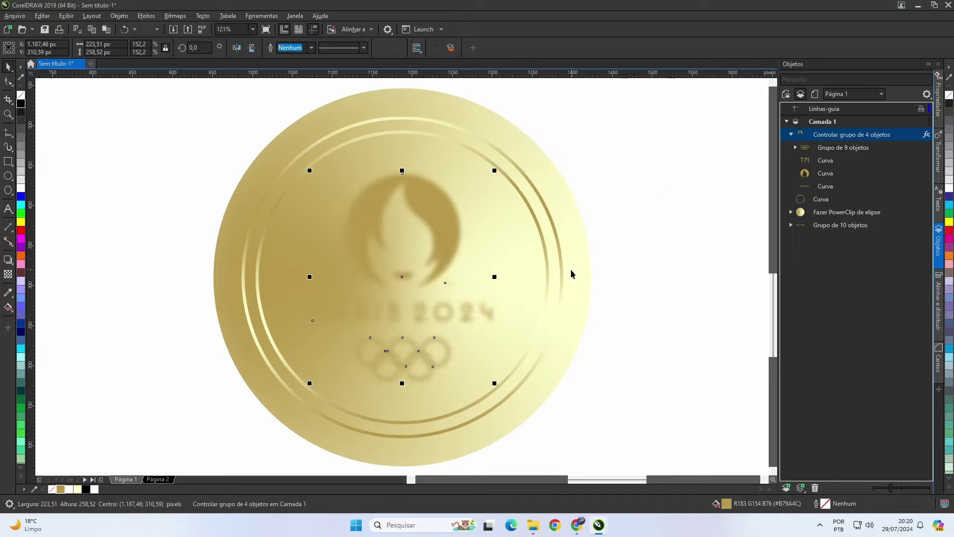
- Paste the black logo copy over the blurred gold logo and PowerClip the blurred group inside that copy
key(ctrl+v)
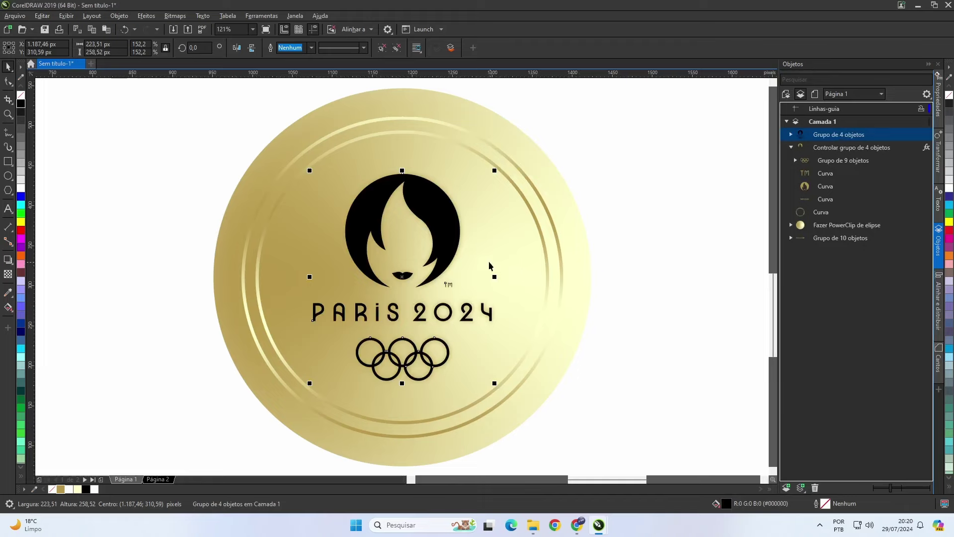
click(837, 148)
right_click(830, 151)
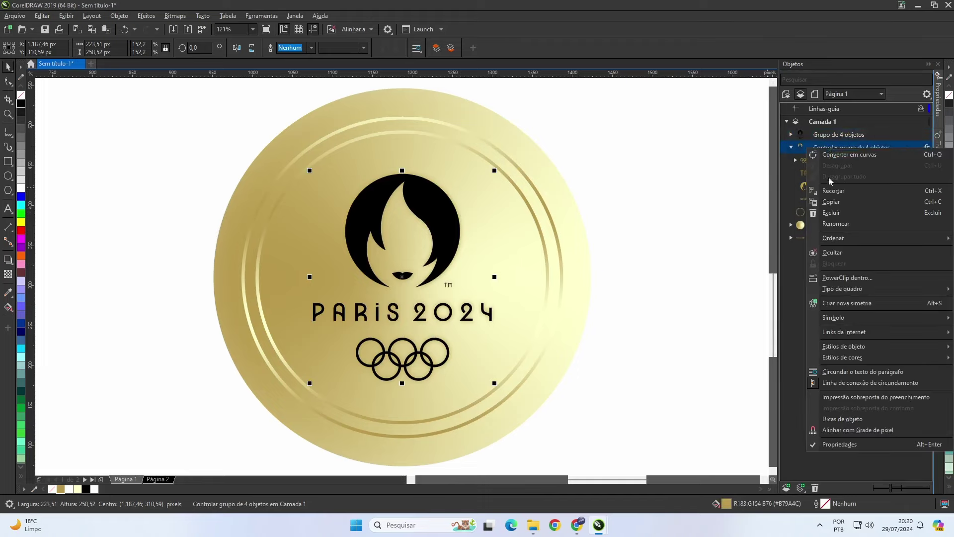
click(831, 280)
click(429, 208)
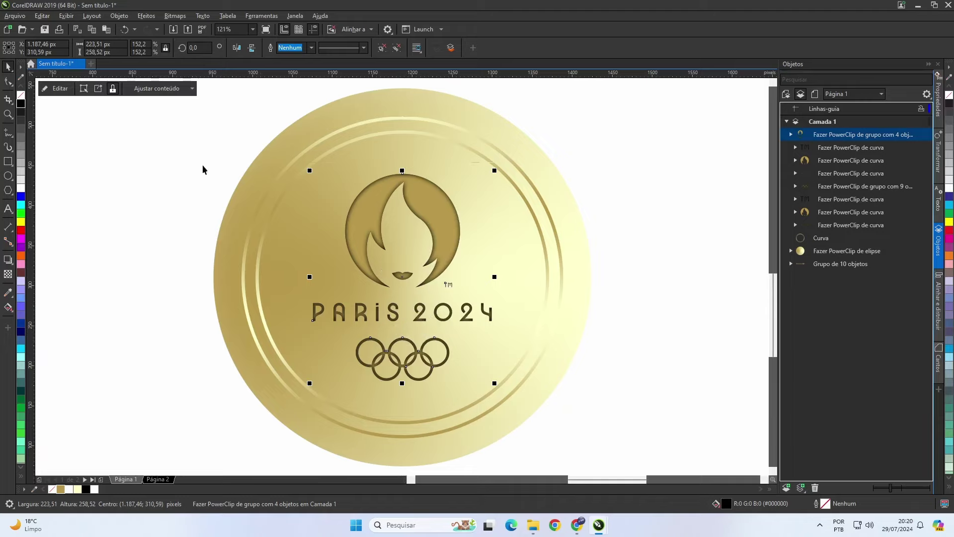
- Set the Gaussian blur radius of the gold group inside the logo's PowerClip to 1,5 pixels and finish editing
click(58, 90)
click(376, 194)
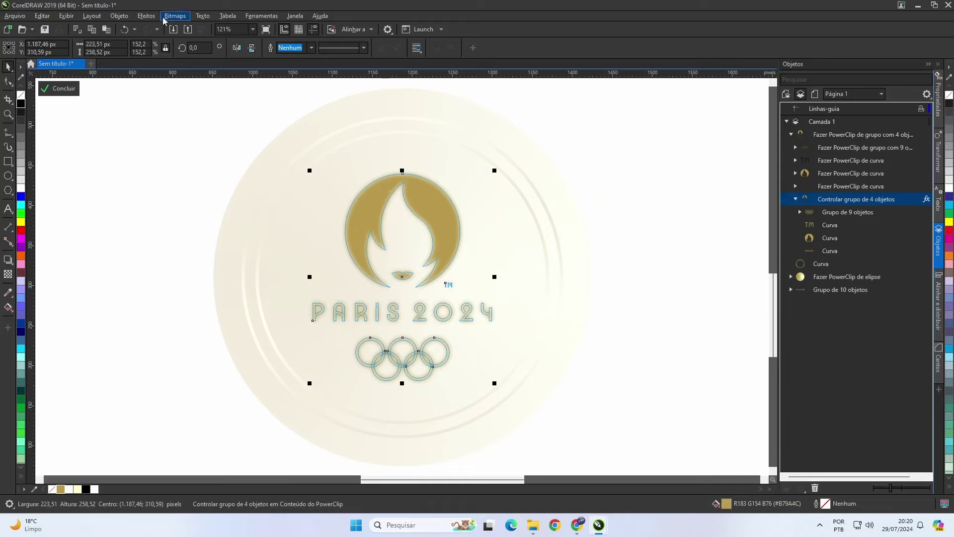
click(146, 15)
mouse_move(214, 76)
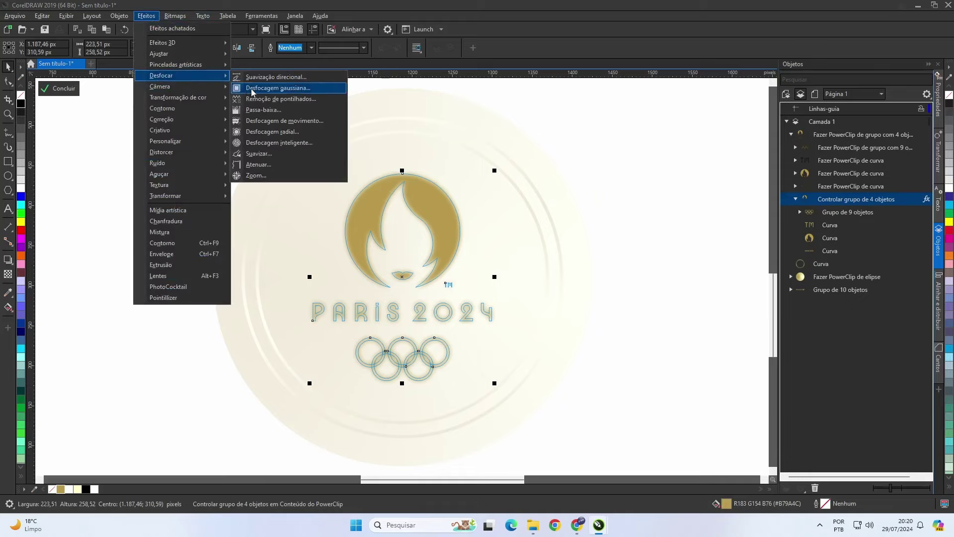
click(252, 92)
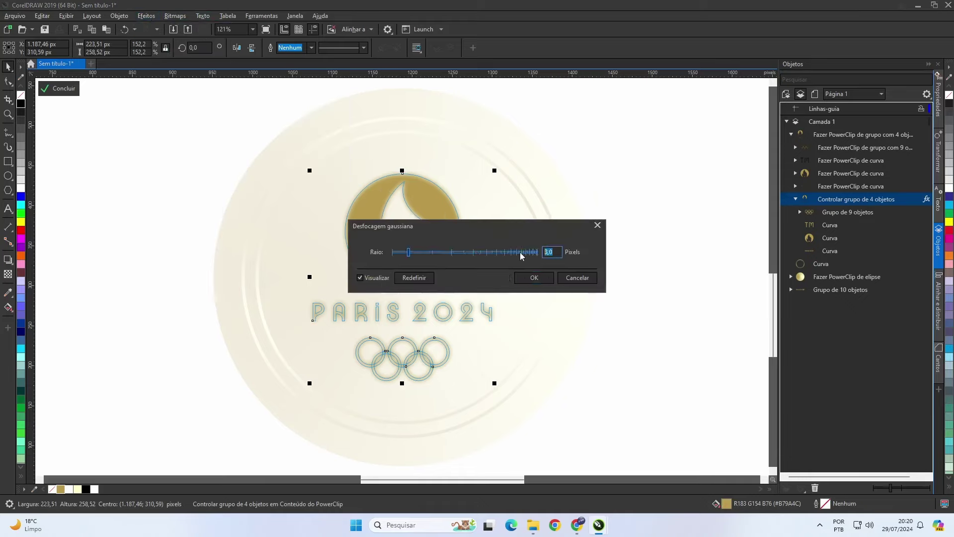
text(1,5)
key(Tab)
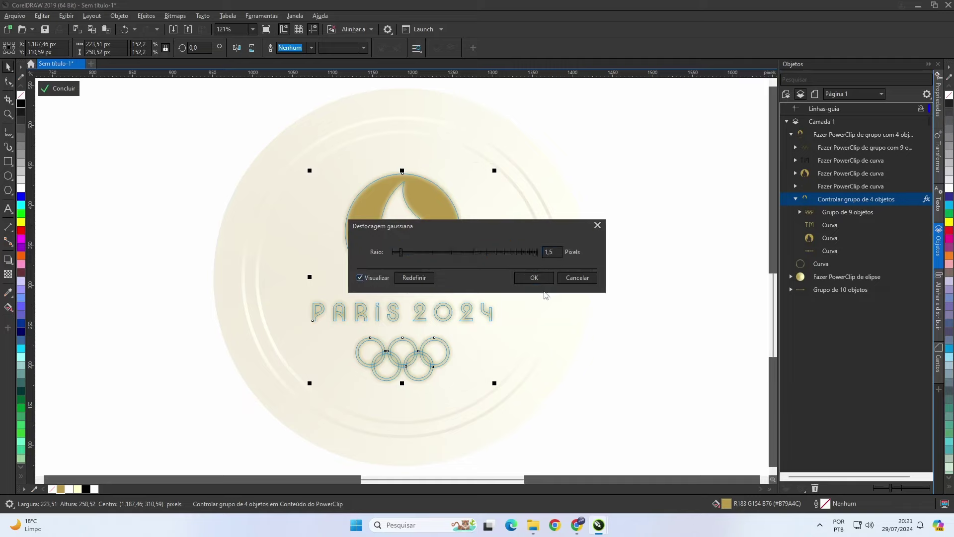
click(540, 284)
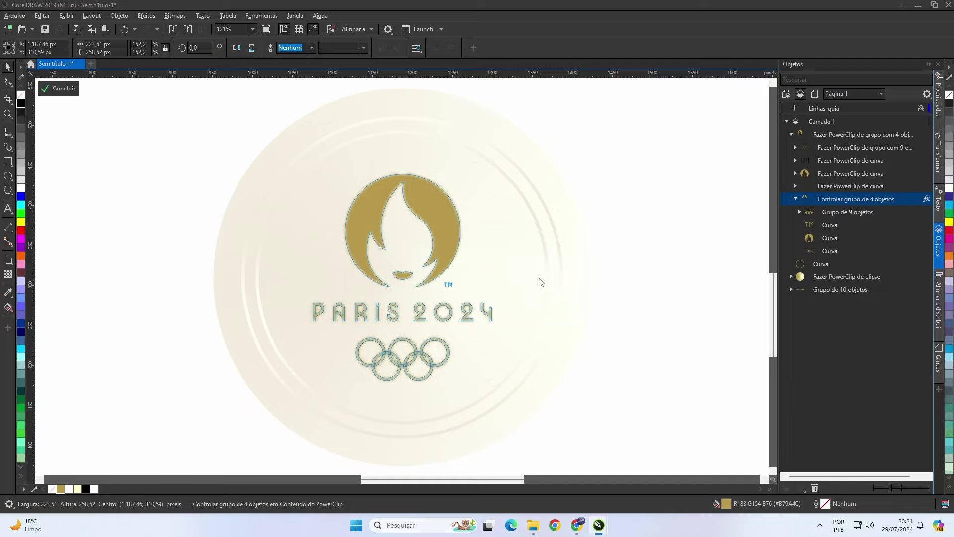
click(69, 89)
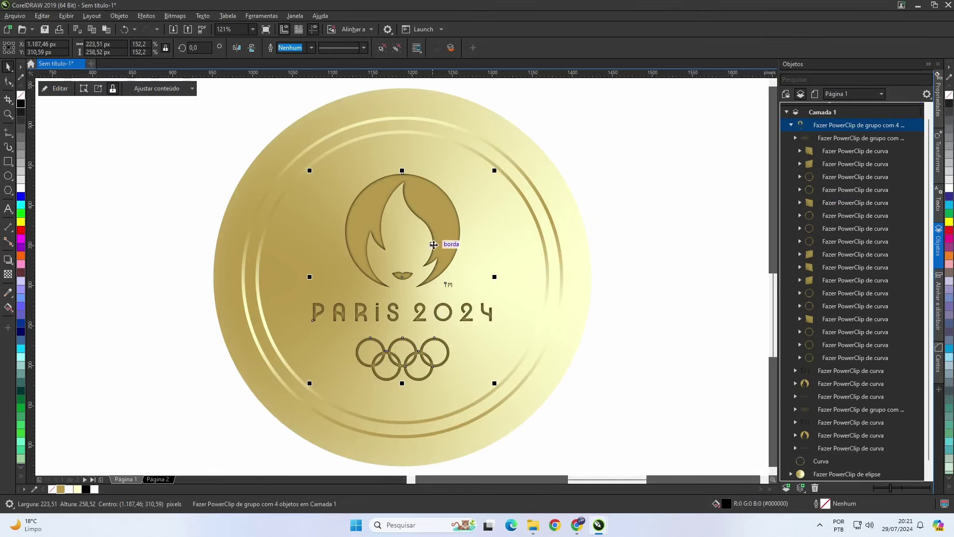
scroll(450, 243, up, 3)
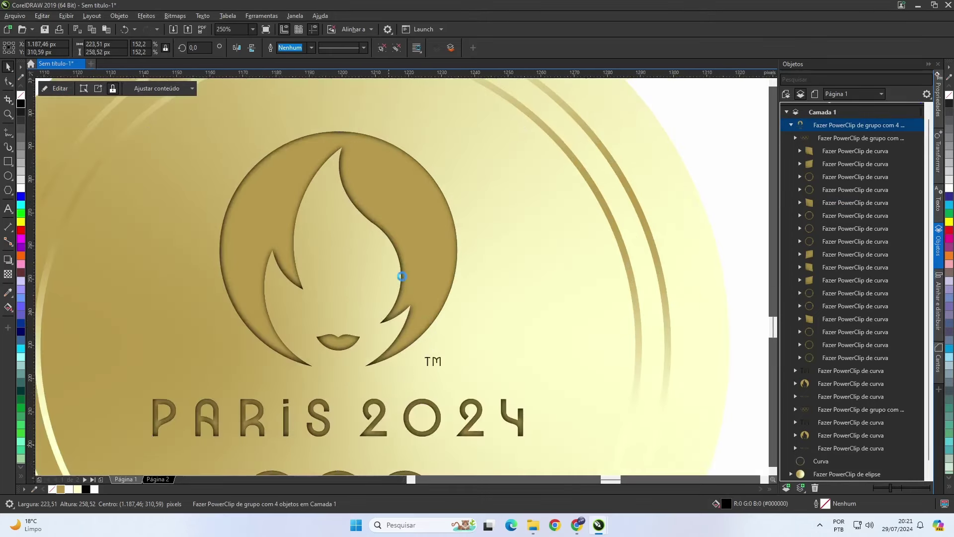
scroll(401, 276, up, 2)
scroll(402, 276, down, 7)
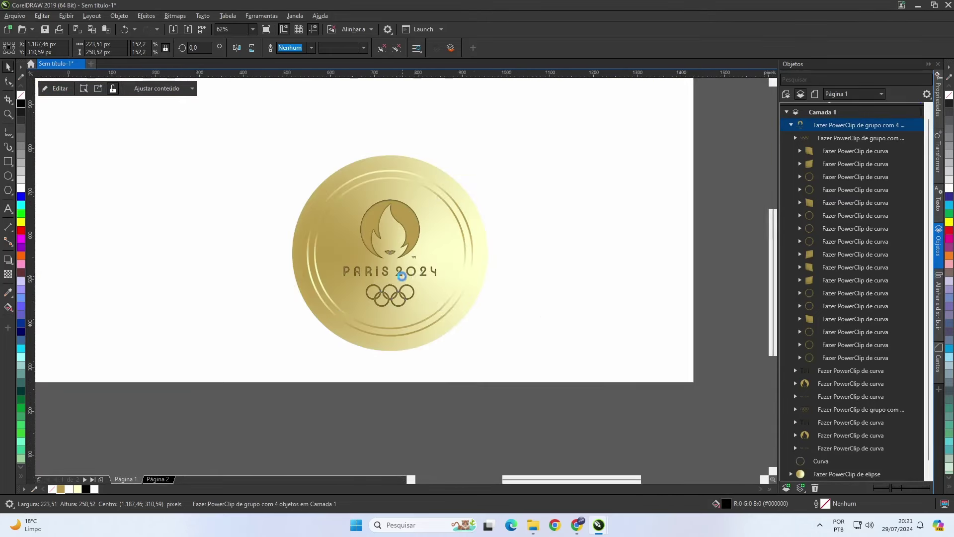
click(419, 252)
scroll(419, 252, down, 2)
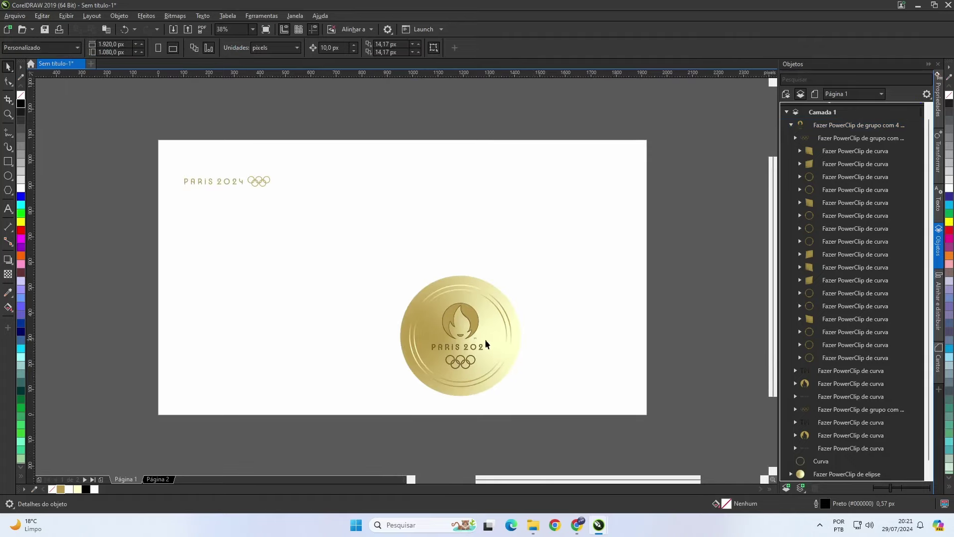
scroll(486, 343, up, 2)
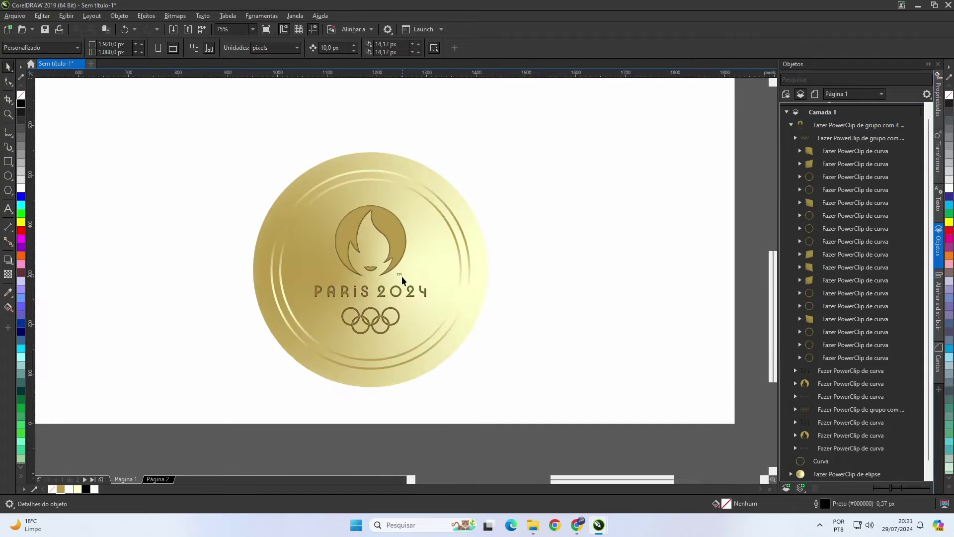
- Start a Mapa de lombadas effect on the blurred gradient ellipse inside the disc's PowerClip
click(388, 159)
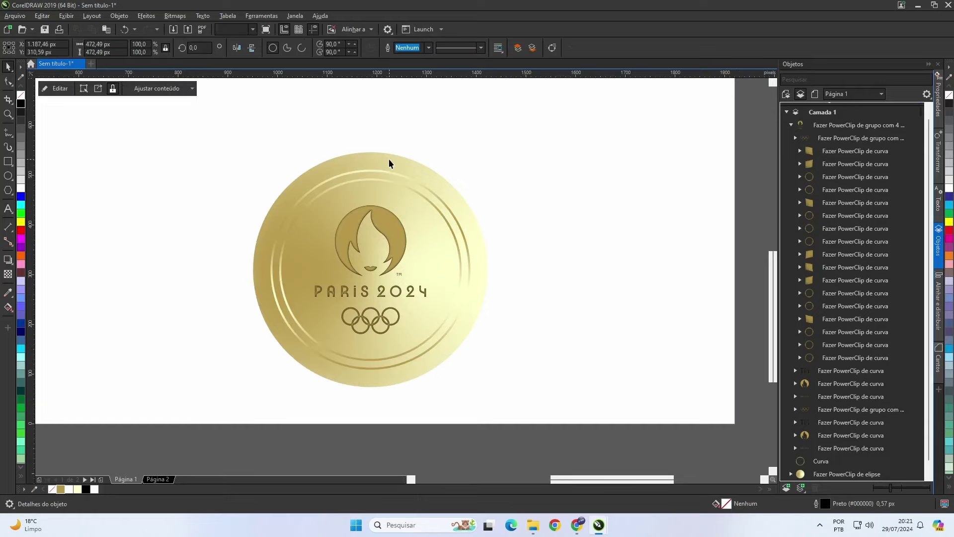
click(64, 92)
click(334, 206)
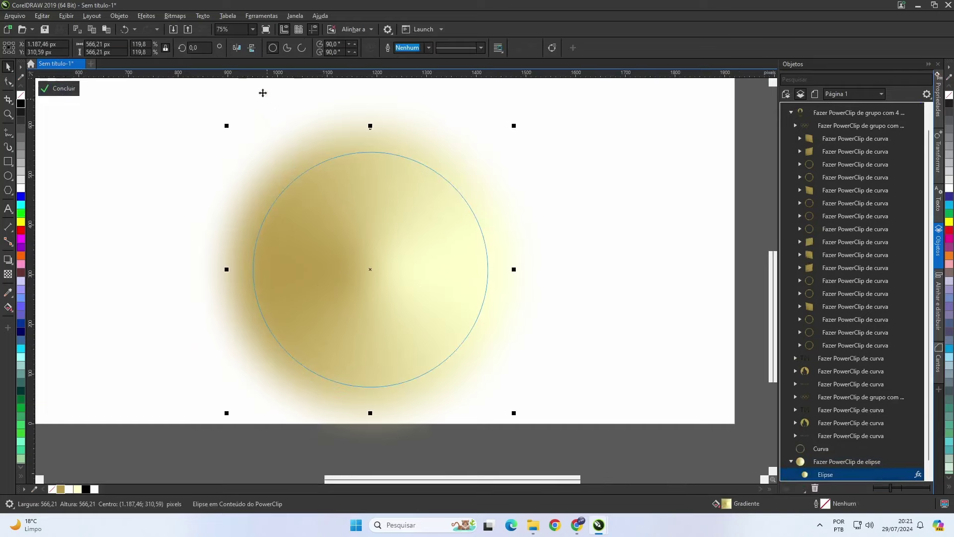
click(154, 20)
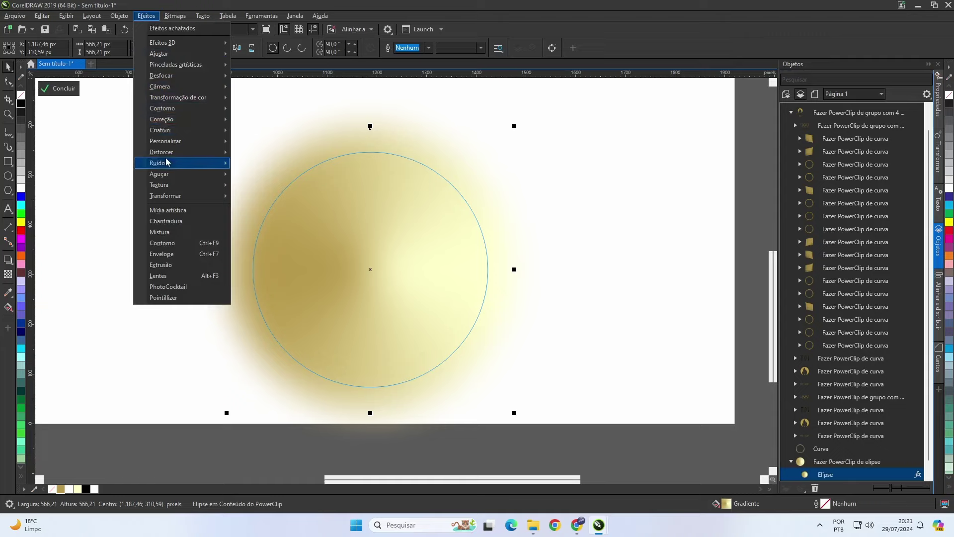
mouse_move(167, 164)
mouse_move(166, 142)
click(287, 143)
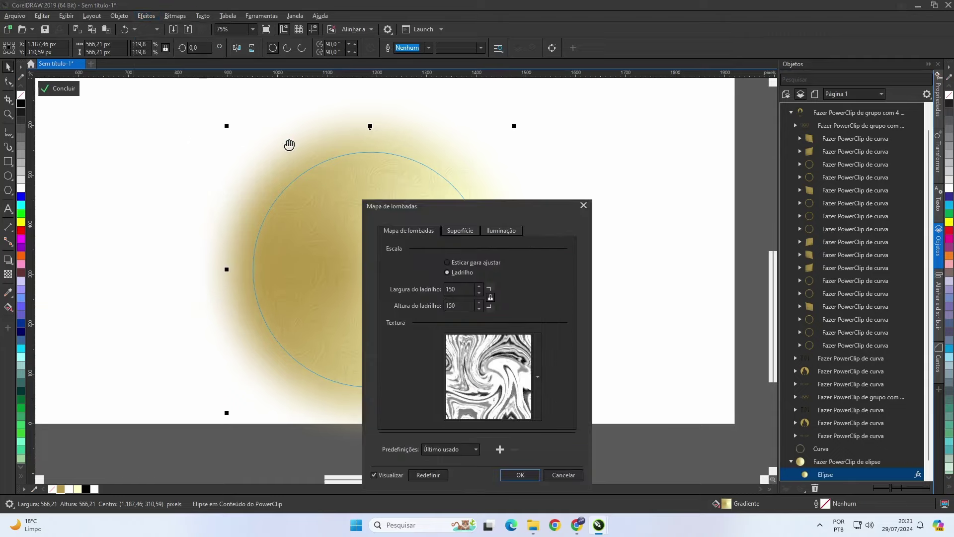
drag(500, 214, 658, 116)
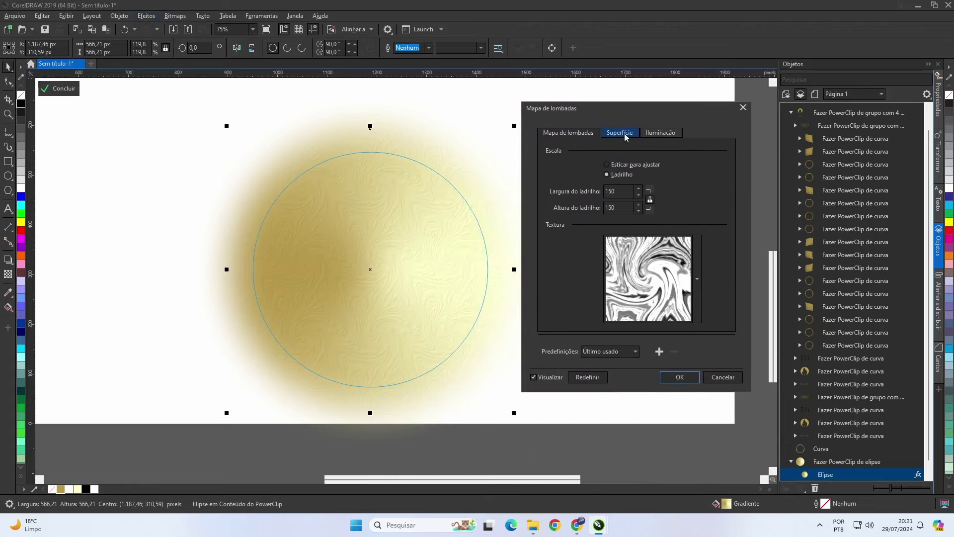
- Slightly lower the directional light brightness of the Mapa de lombadas effect, apply it and finish editing the disc's PowerClip
click(663, 133)
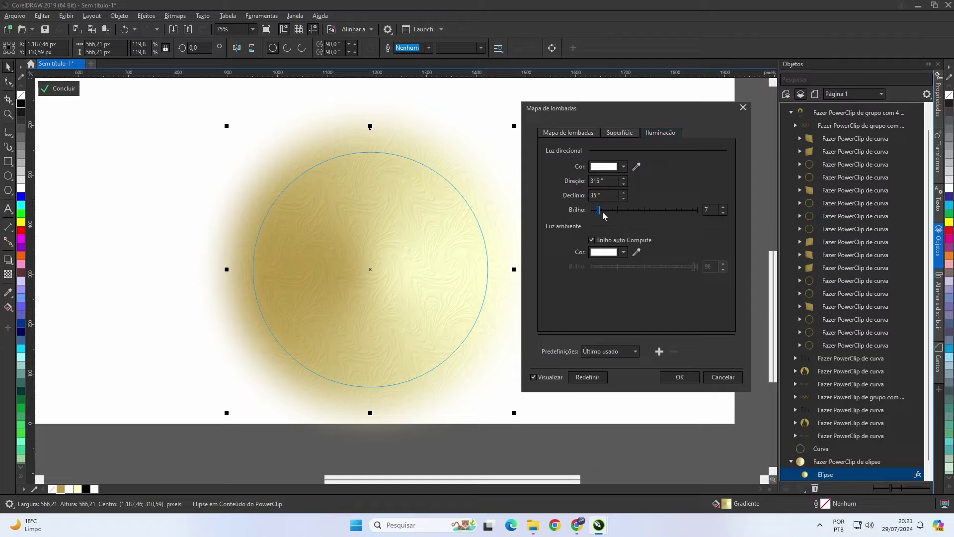
click(723, 213)
click(723, 213)
click(679, 377)
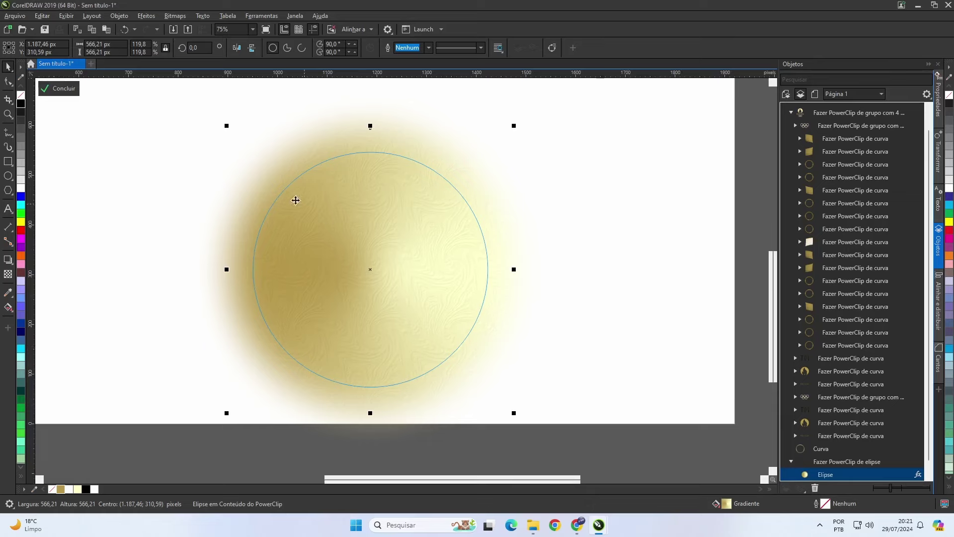
click(58, 88)
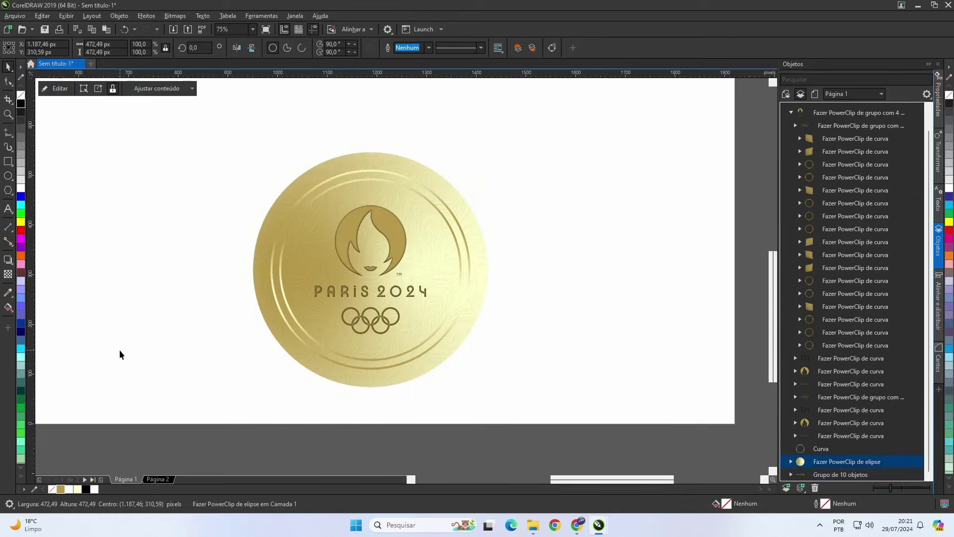
click(119, 319)
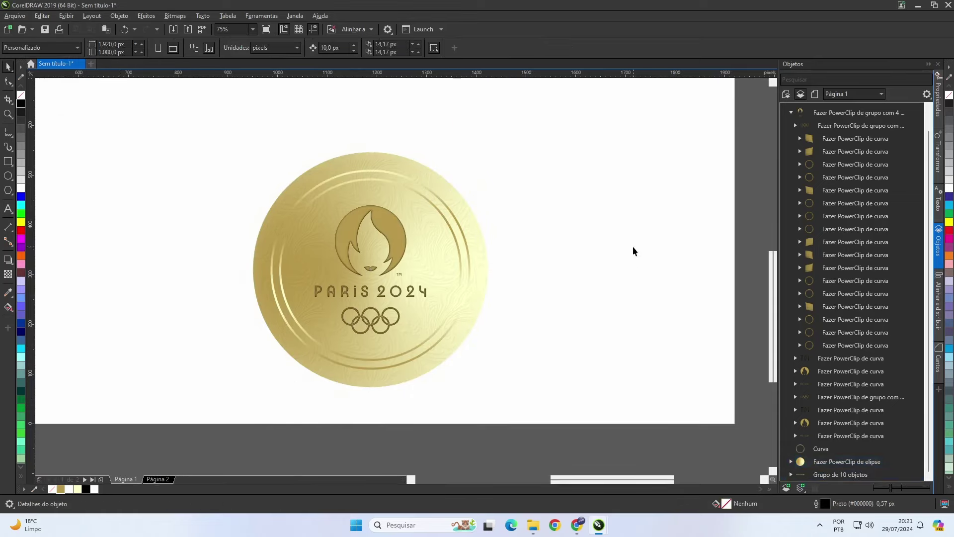
scroll(633, 246, down, 2)
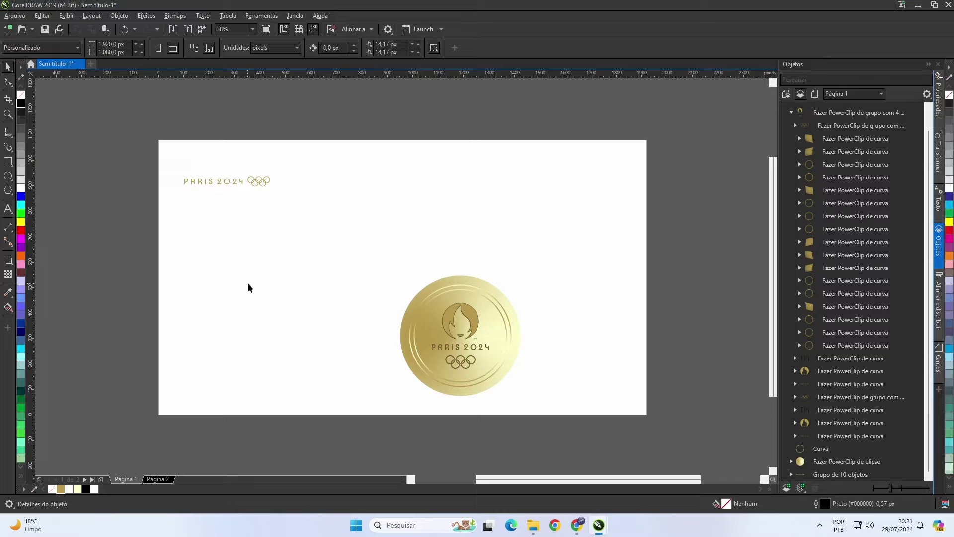
- Draw a vertical rectangle about 68 × 441 px up and left of the medal, filled dark blue #000066 without an outline
click(8, 161)
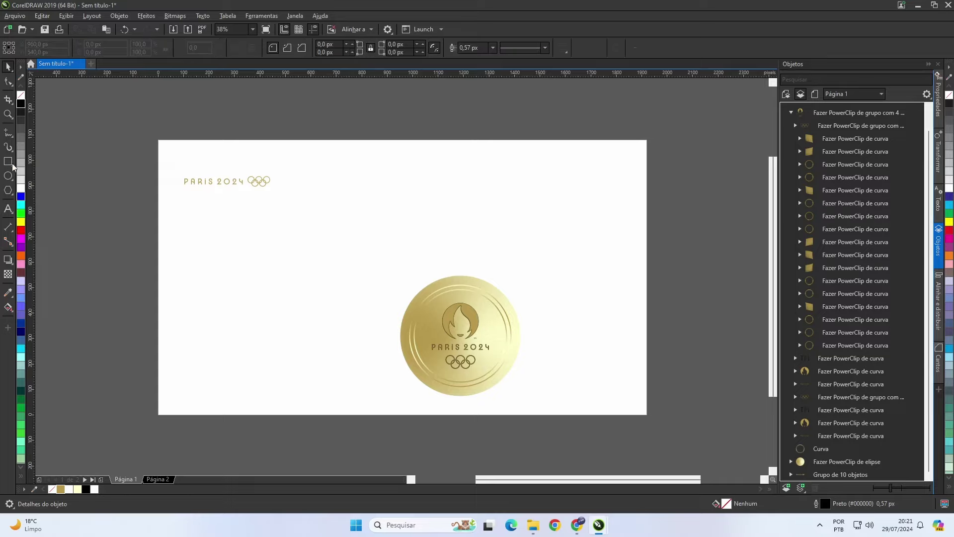
drag(286, 223, 304, 336)
click(8, 66)
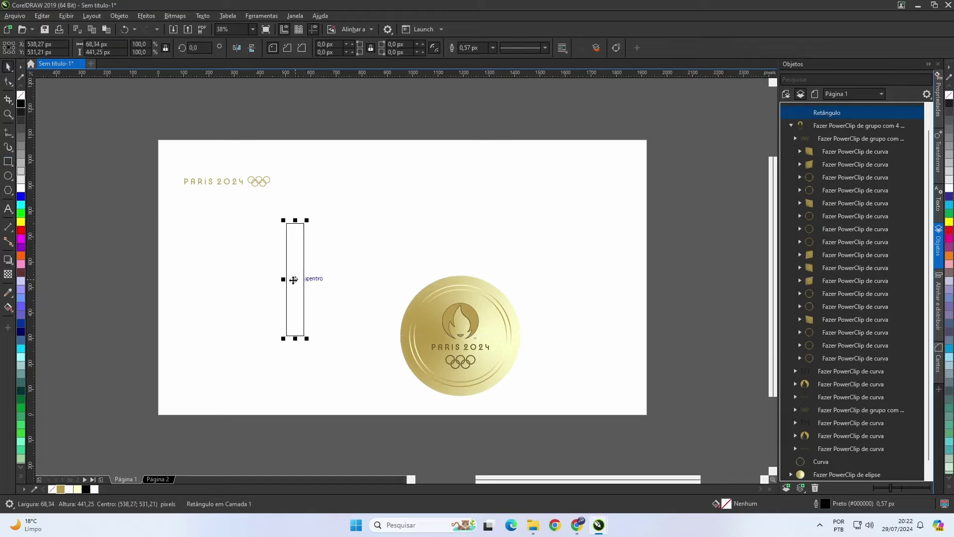
drag(294, 279, 362, 265)
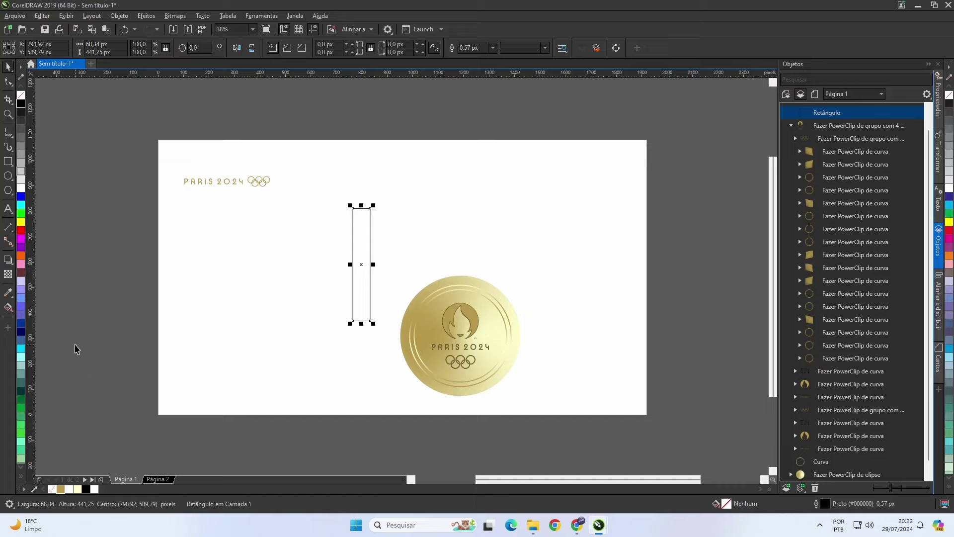
click(21, 332)
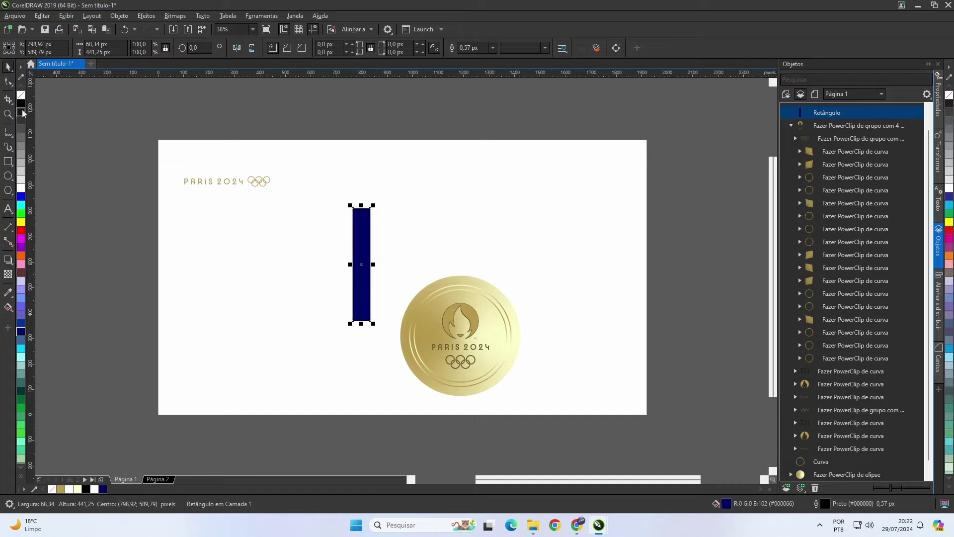
right_click(21, 96)
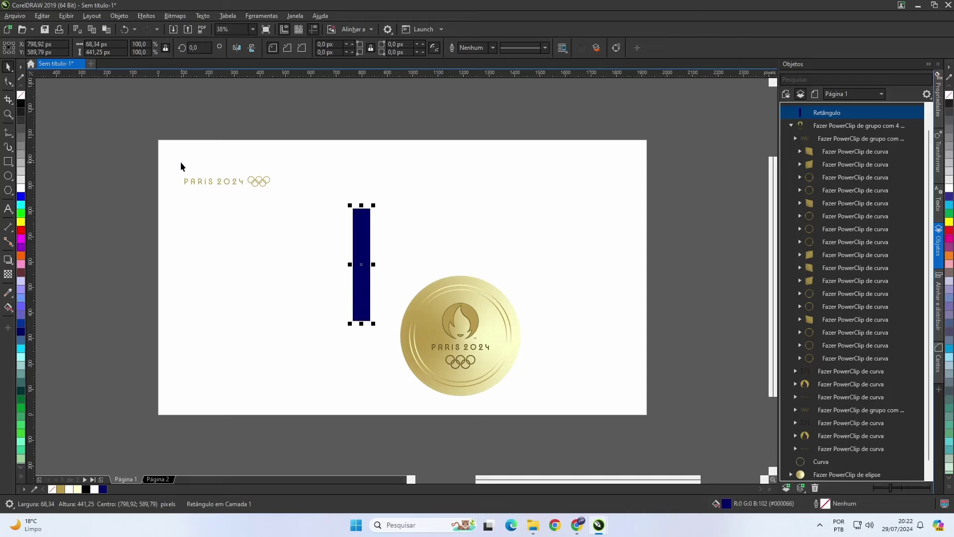
- Move the horizontal gold PARIS 2024 logo with the Olympic rings down beside the blue rectangle
drag(180, 162, 310, 209)
drag(242, 185, 312, 259)
scroll(368, 255, up, 2)
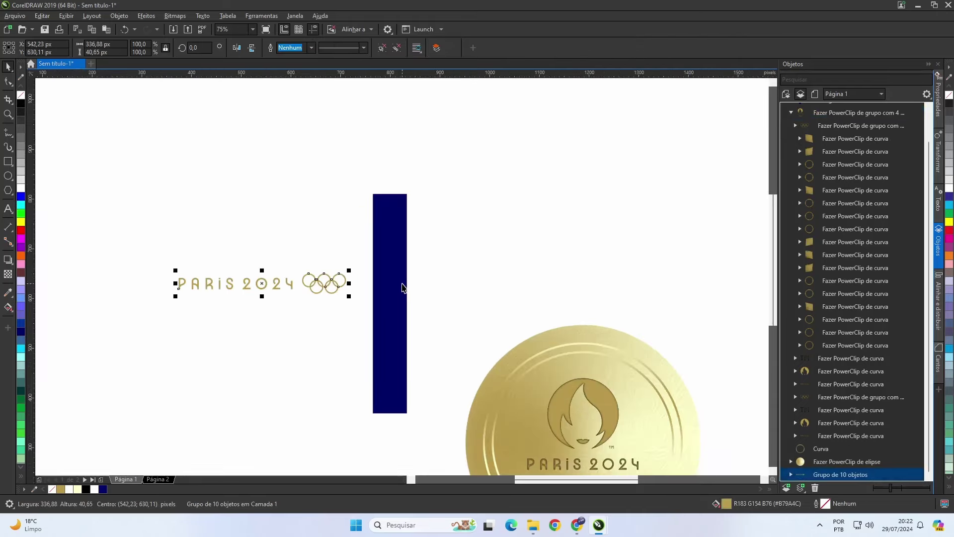
- Draw a stripe rectangle about 8 px wide over the left part of the blue rectangle, spanning its full height
click(402, 287)
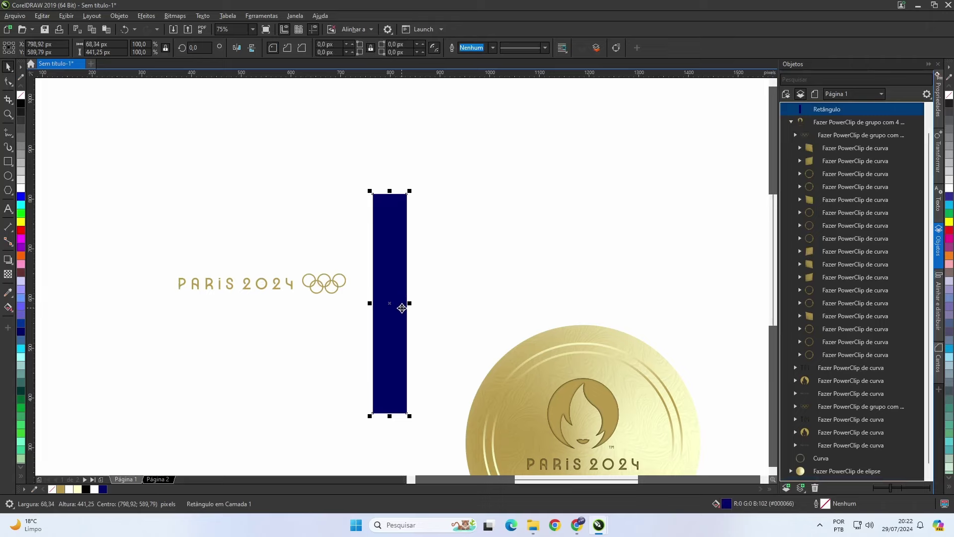
scroll(395, 319, up, 1)
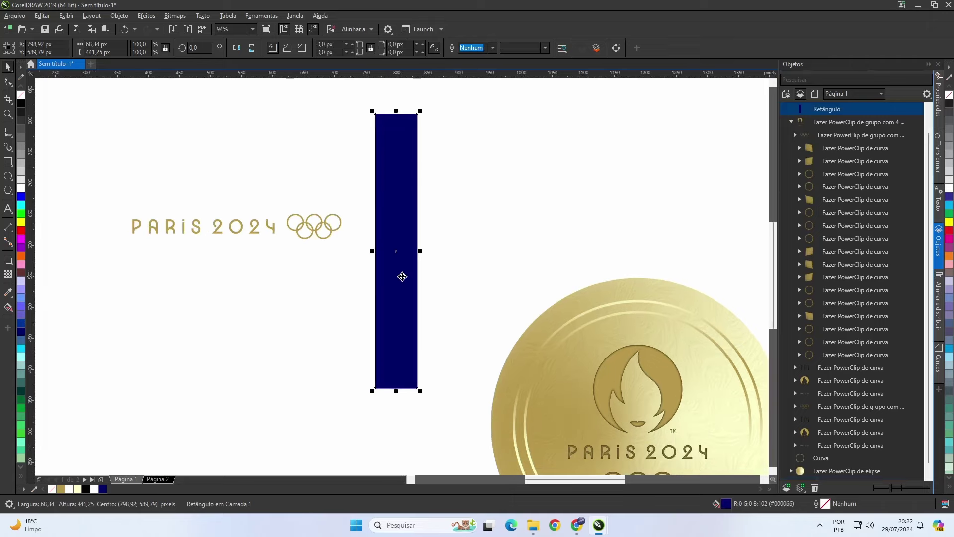
click(6, 161)
drag(381, 115, 387, 389)
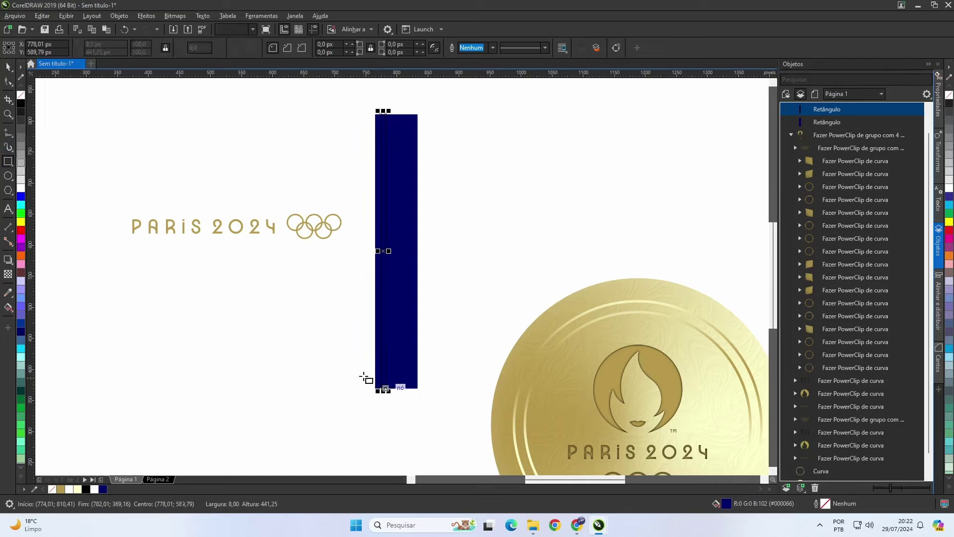
click(8, 69)
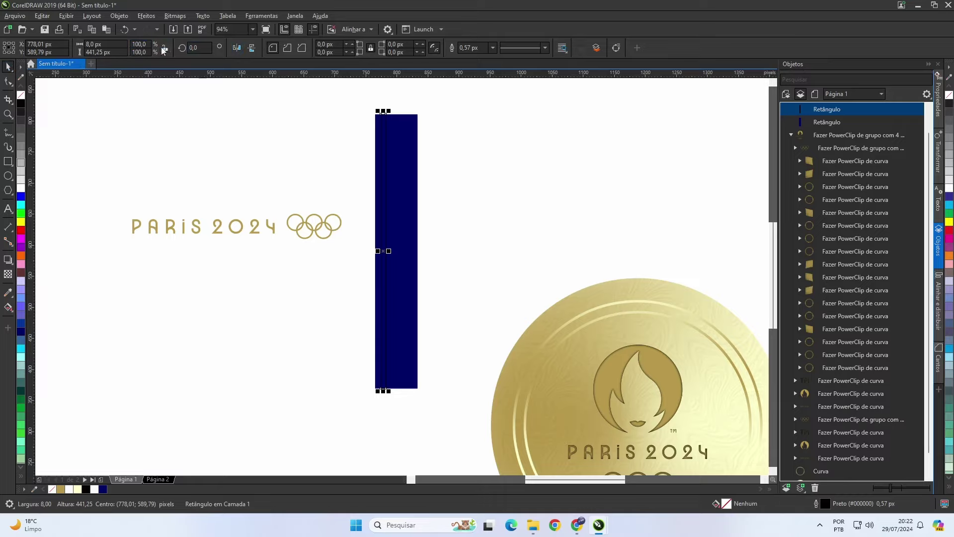
- Set the stripe's width to 6 px, fill it with gold R183 G154 B76 and remove its outline
click(93, 45)
text(6)
key(Return)
click(60, 488)
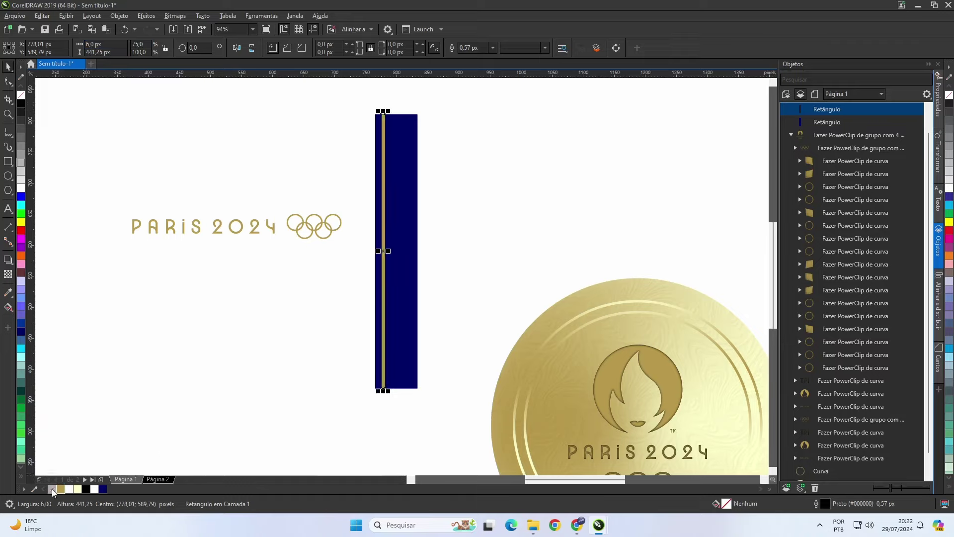
right_click(51, 489)
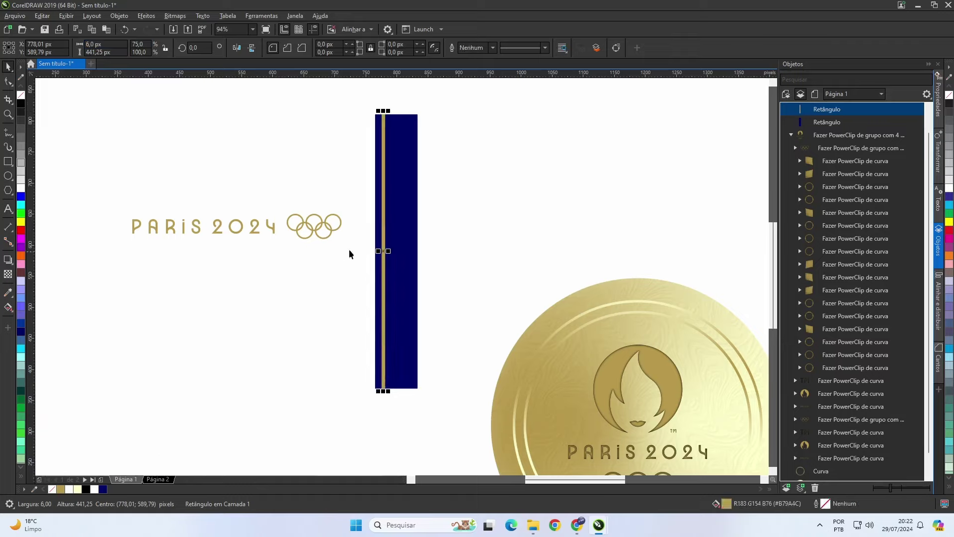
- Duplicate the gold stripe to the matching position near the right edge of the blue rectangle
shift+click(402, 224)
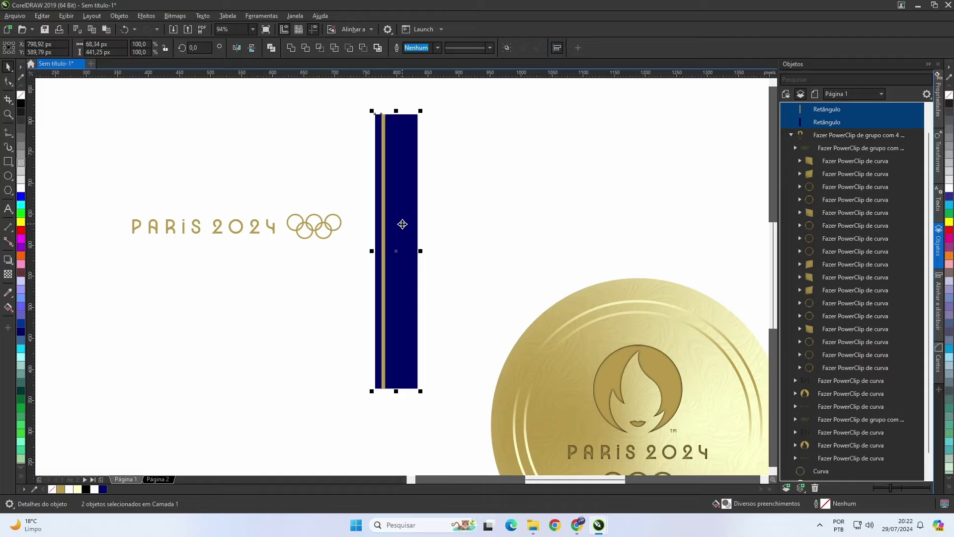
click(374, 167)
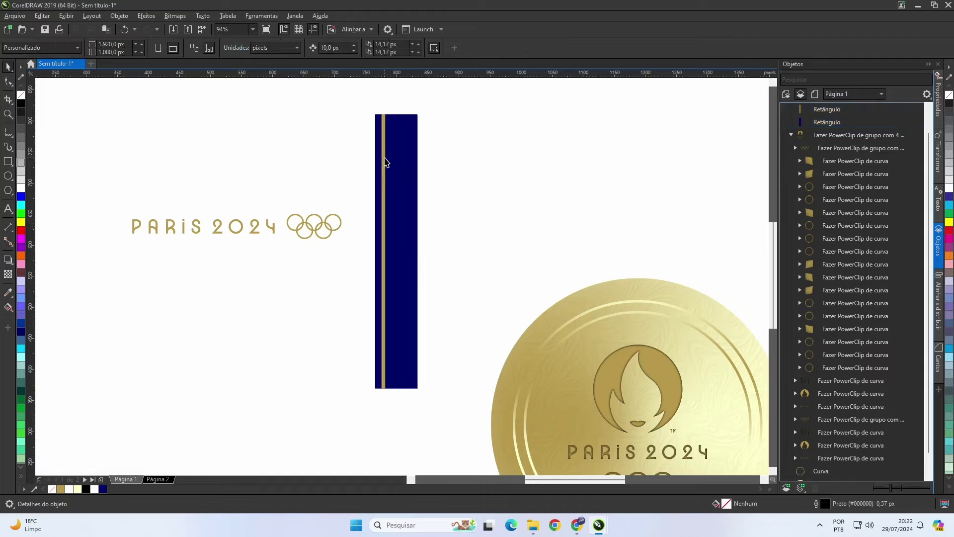
drag(381, 165, 406, 166)
drag(407, 165, 410, 164)
key(Escape)
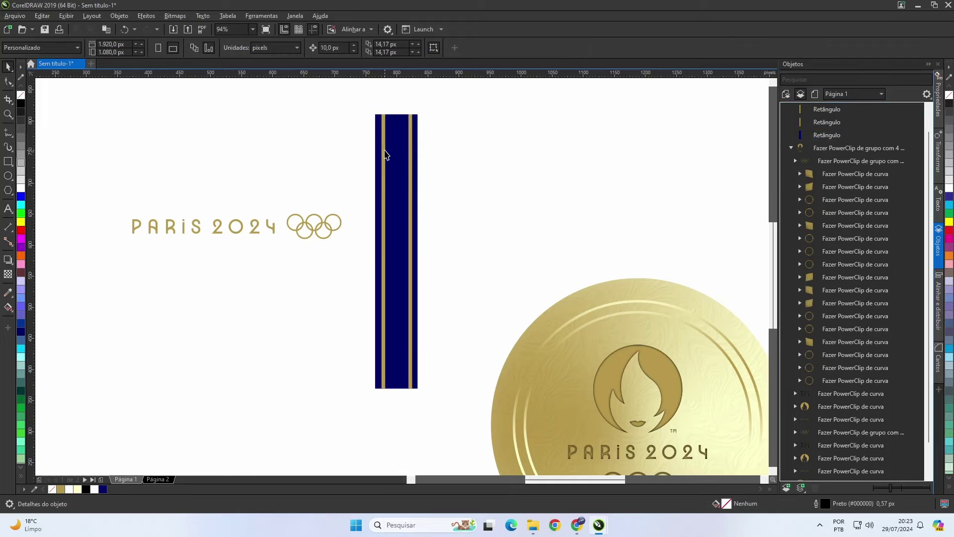
- Weld the two gold stripes into a single curve and centre it horizontally on the blue rectangle
click(385, 154)
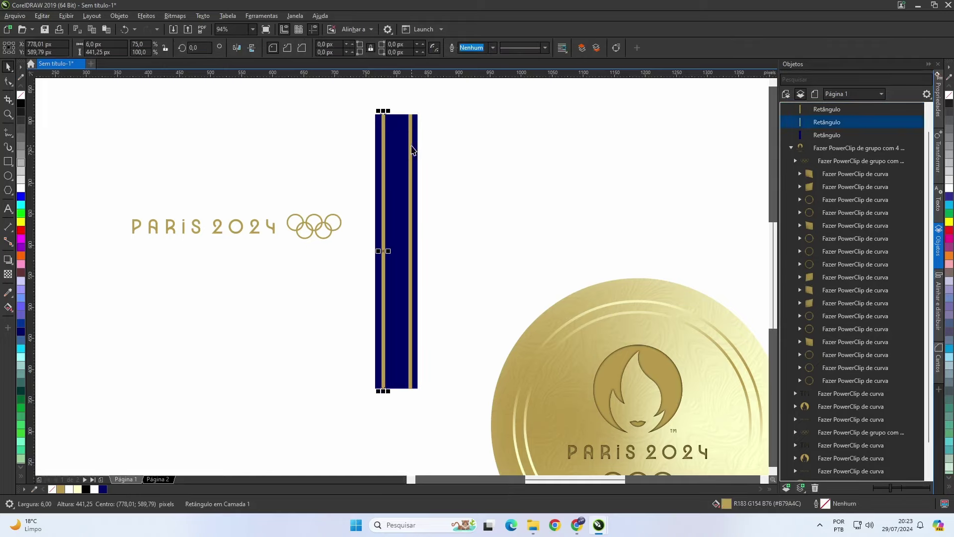
shift+click(412, 147)
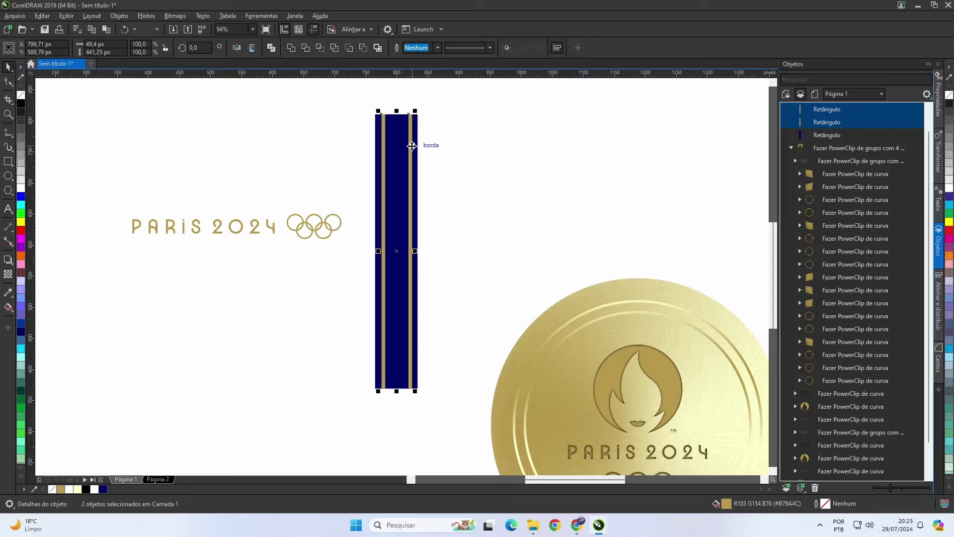
click(292, 48)
shift+click(397, 135)
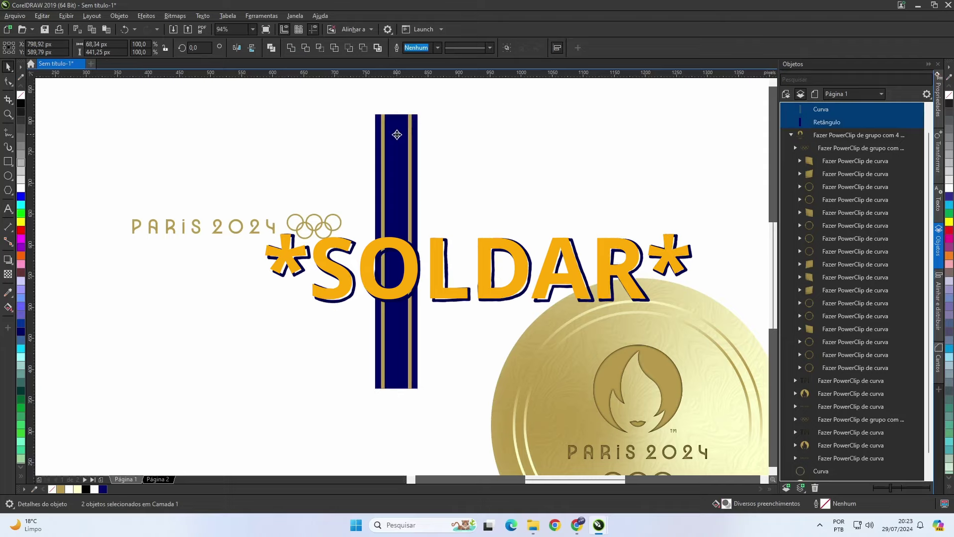
click(451, 150)
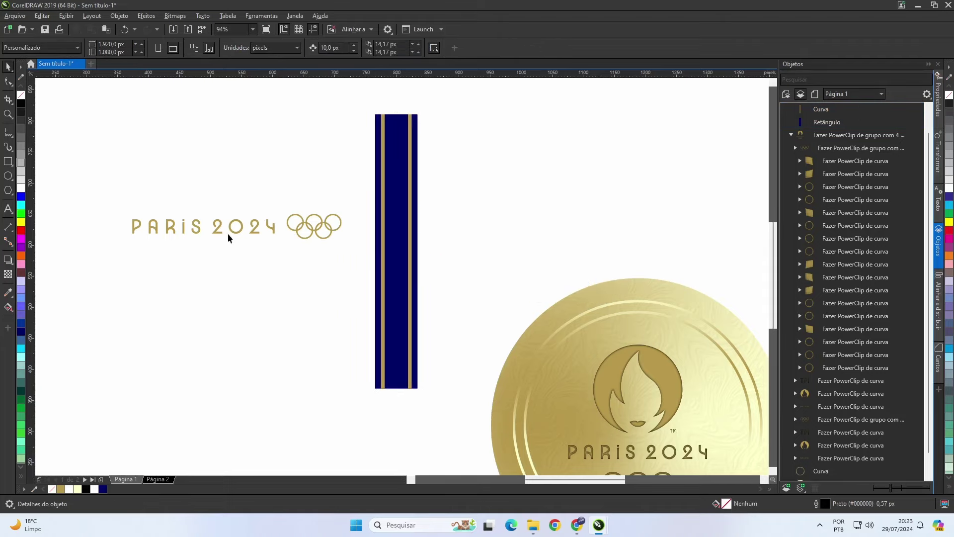
- Rotate the gold PARIS 2024 logo group by 90° and scale it down to about 23 × 190 px
drag(112, 202, 353, 271)
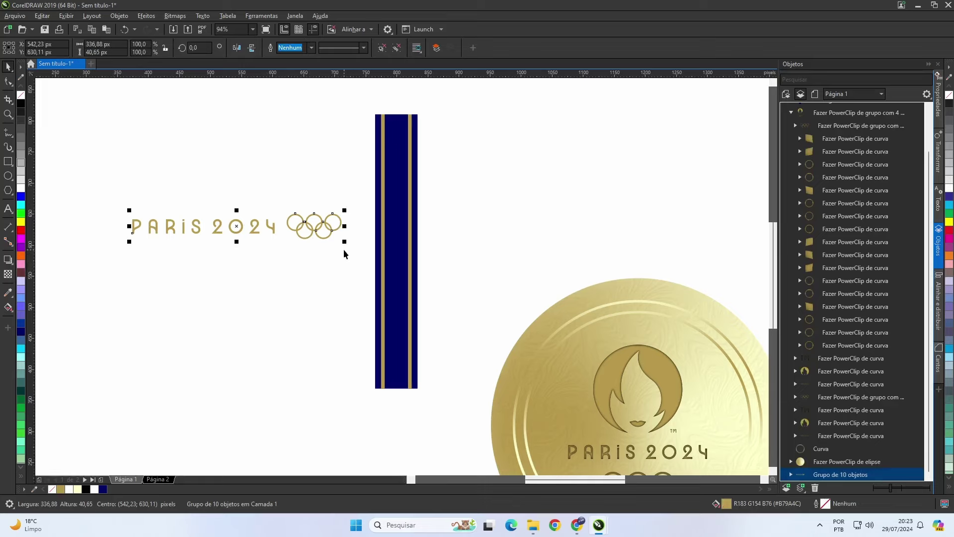
click(196, 48)
text(90)
key(Return)
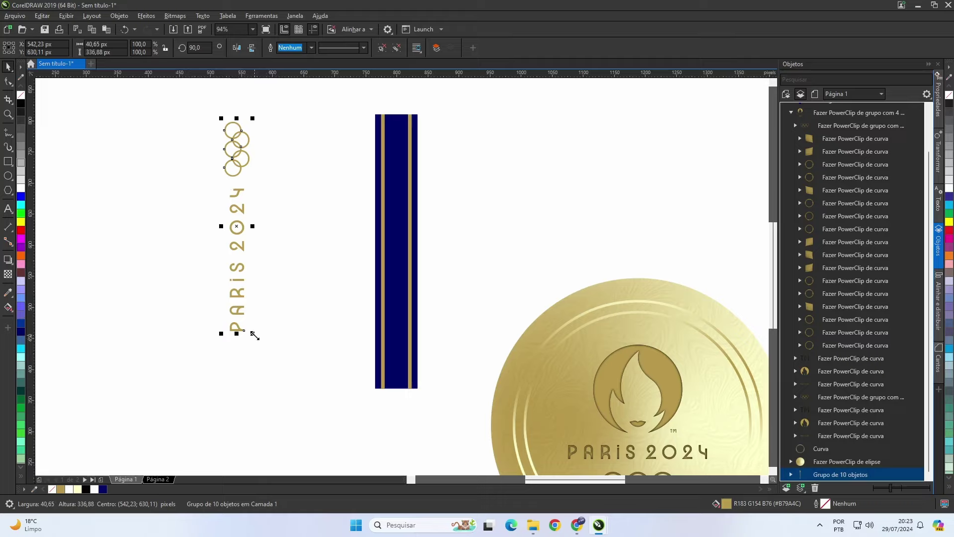
drag(254, 335, 246, 282)
- Place the vertical logo in front of the blue ribbon, centred between the stripes in its lower half
drag(236, 228, 396, 323)
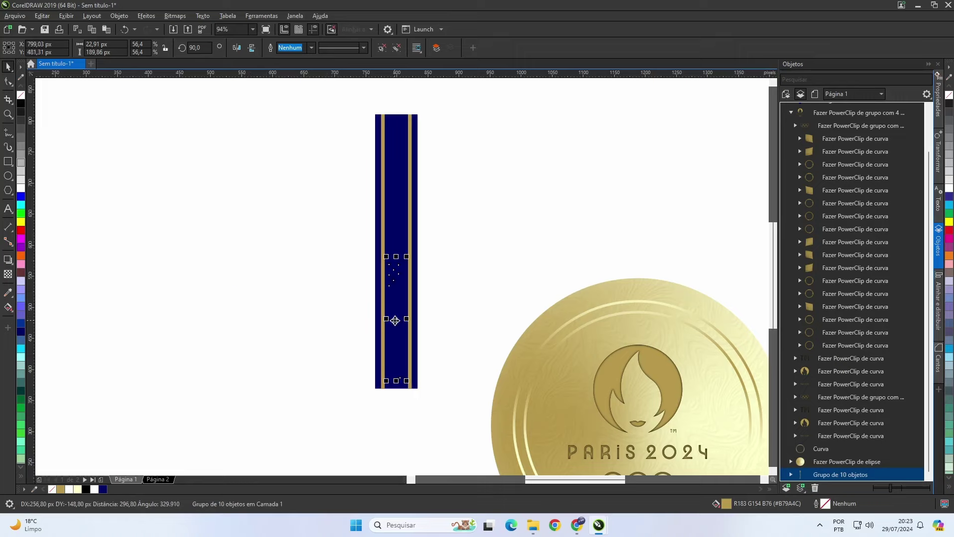
key(shift+Page_Up)
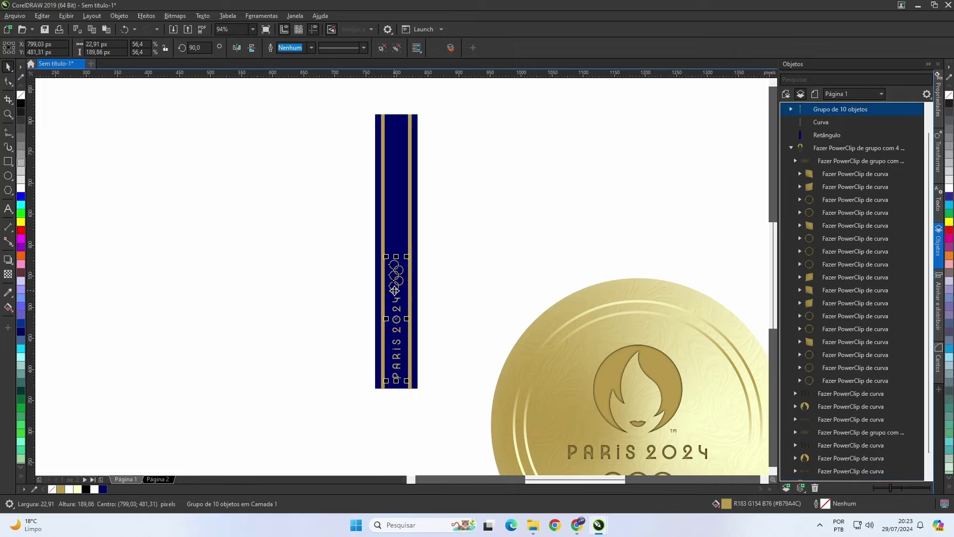
shift+click(402, 230)
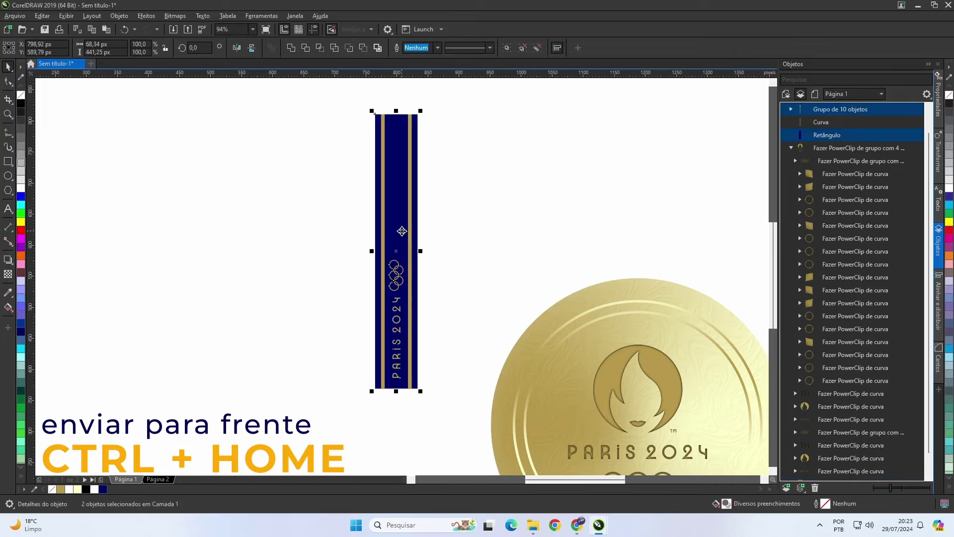
click(433, 297)
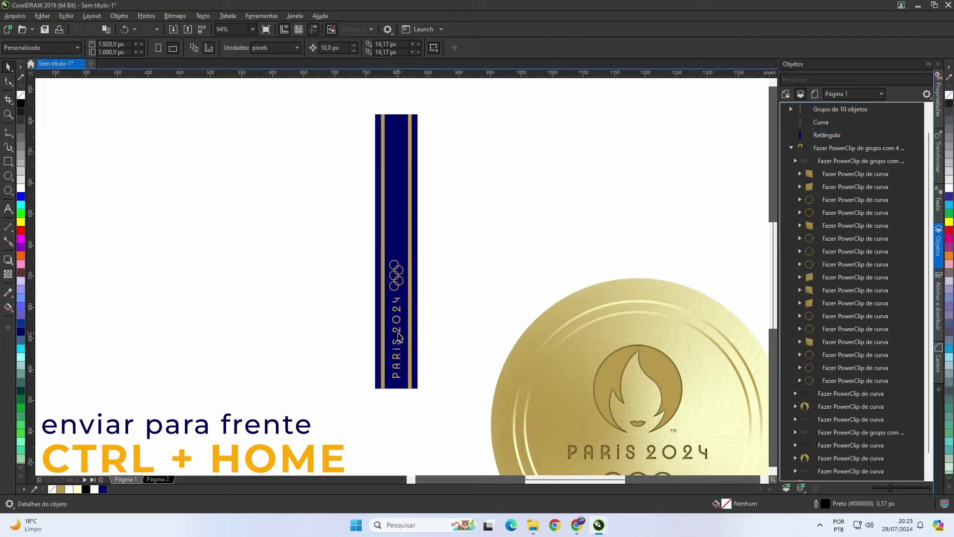
- Duplicate the vertical logo straight up into the ribbon's upper half and centre the copy on the ribbon
drag(397, 336, 397, 196)
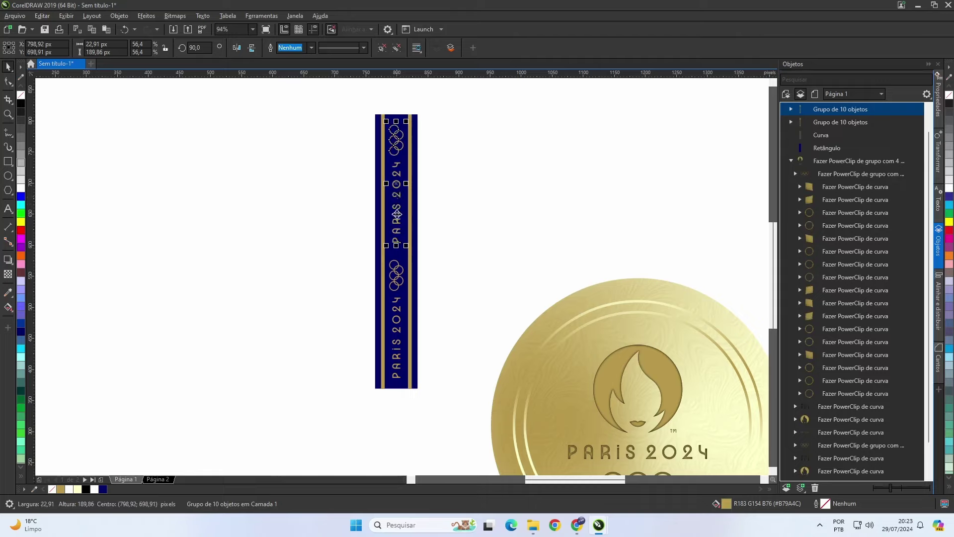
shift+click(415, 247)
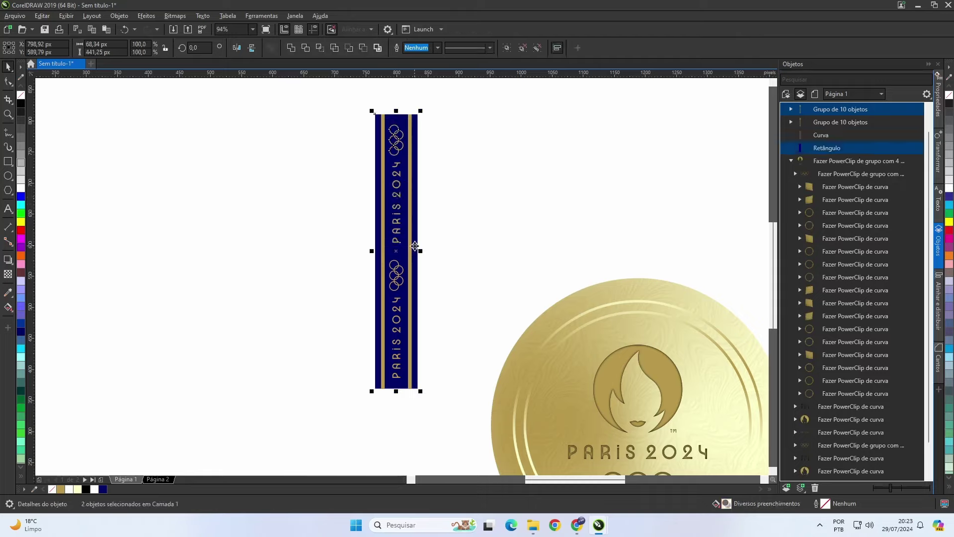
key(Escape)
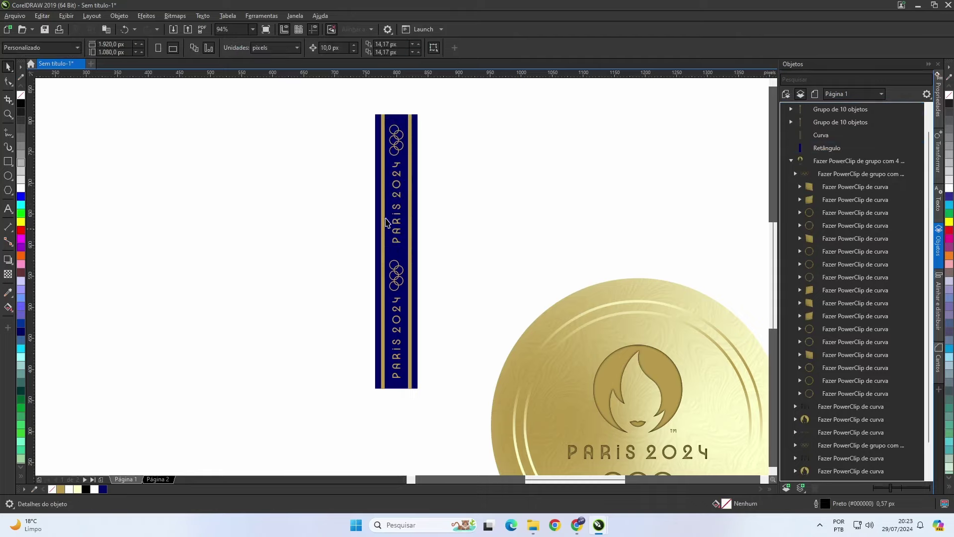
- Duplicate the whole ribbon with its stripes and logos side by side and rotate the right one by 180°
drag(355, 104, 425, 402)
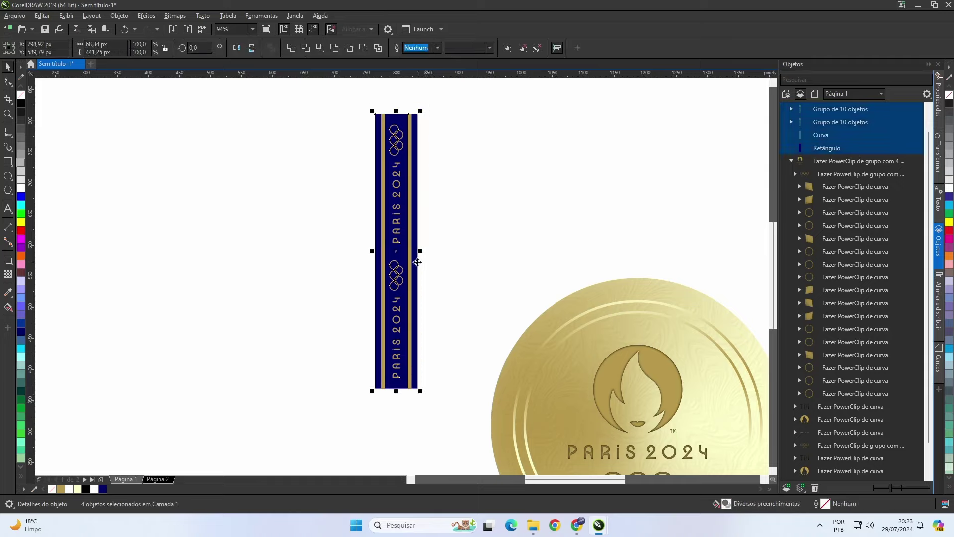
mouse_move(397, 250)
mouse_down()
mouse_move(289, 251)
mouse_move(408, 255)
mouse_up()
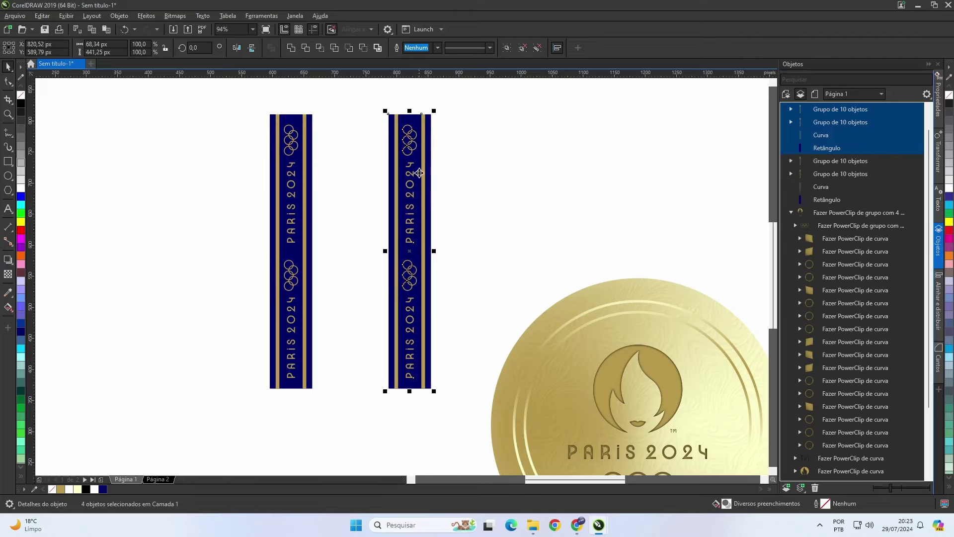
click(422, 119)
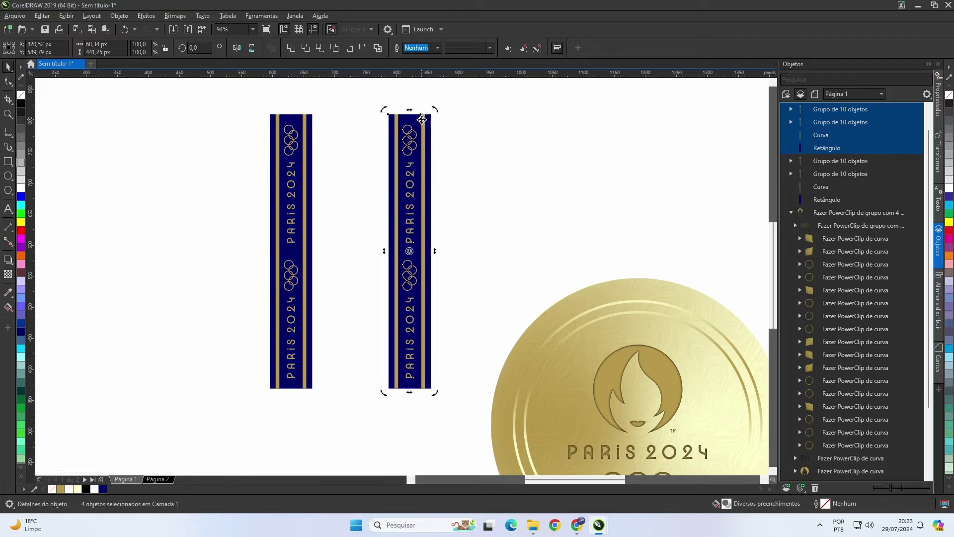
drag(434, 107, 403, 345)
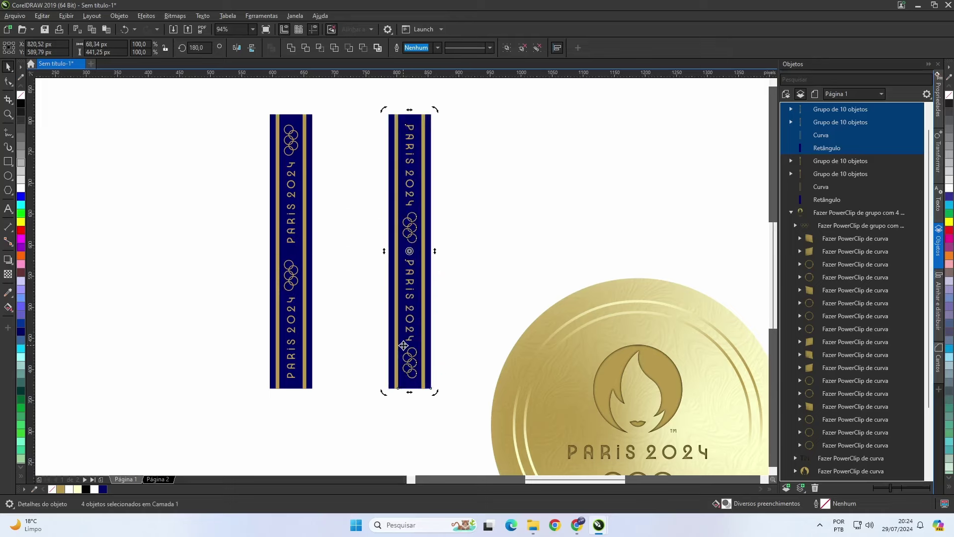
click(370, 324)
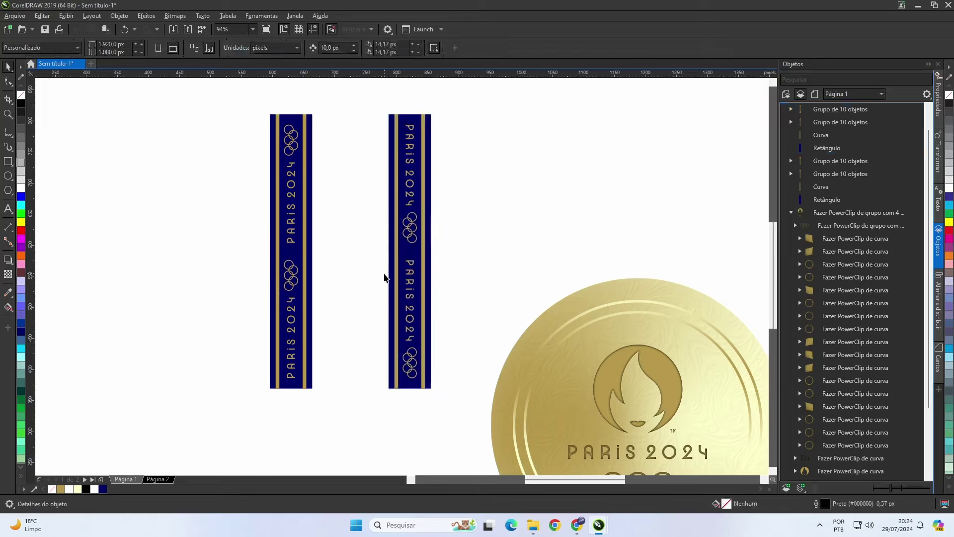
- Group the rectangle, stripes and two logos of each ribbon into a separate group
click(303, 183)
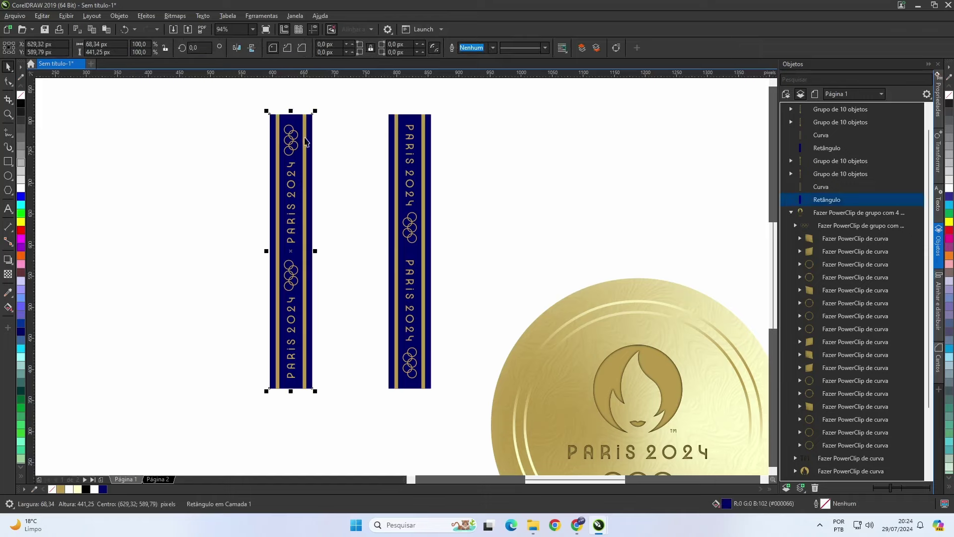
key(ctrl+g)
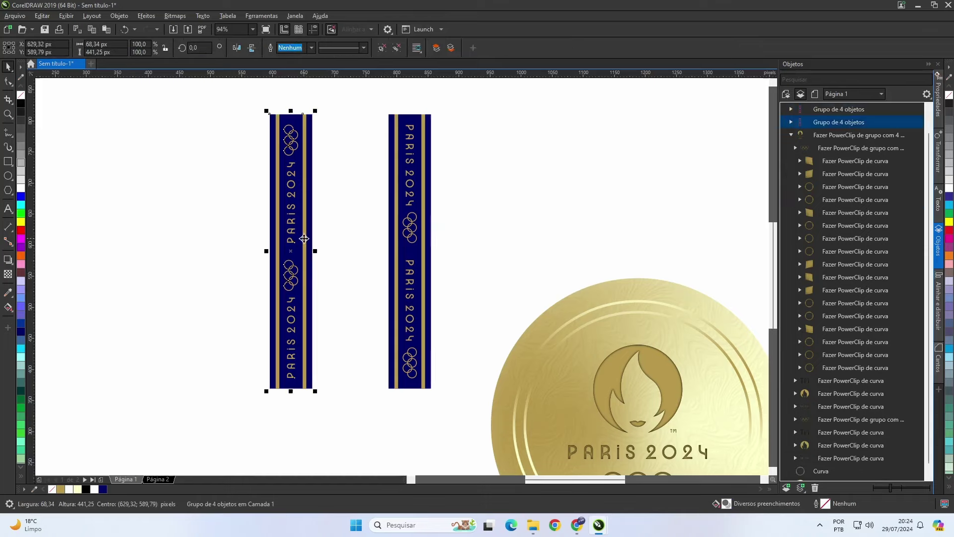
- Rotate the left ribbon group by 30° and the right ribbon group by -30° so they form a V
click(165, 52)
click(199, 46)
text(30)
key(Return)
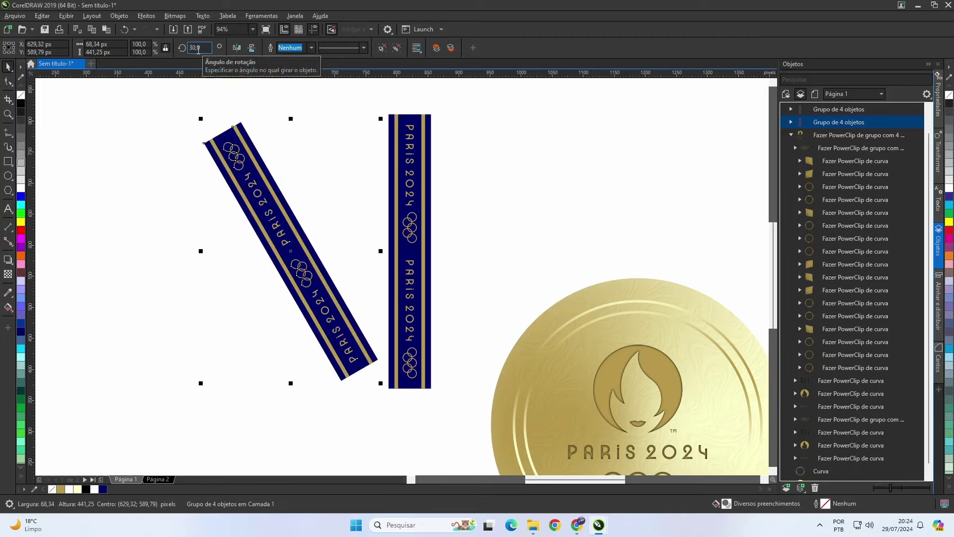
click(399, 132)
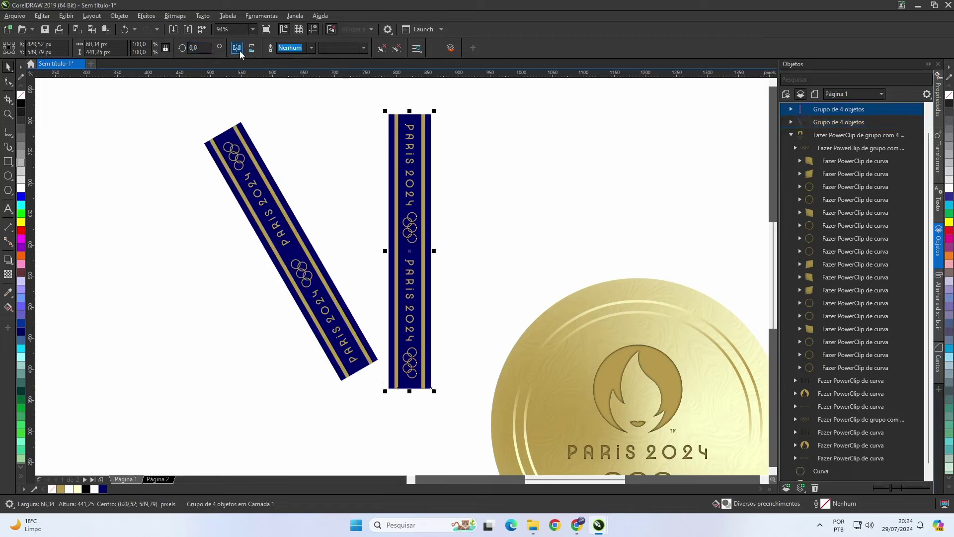
key(BackSpace)
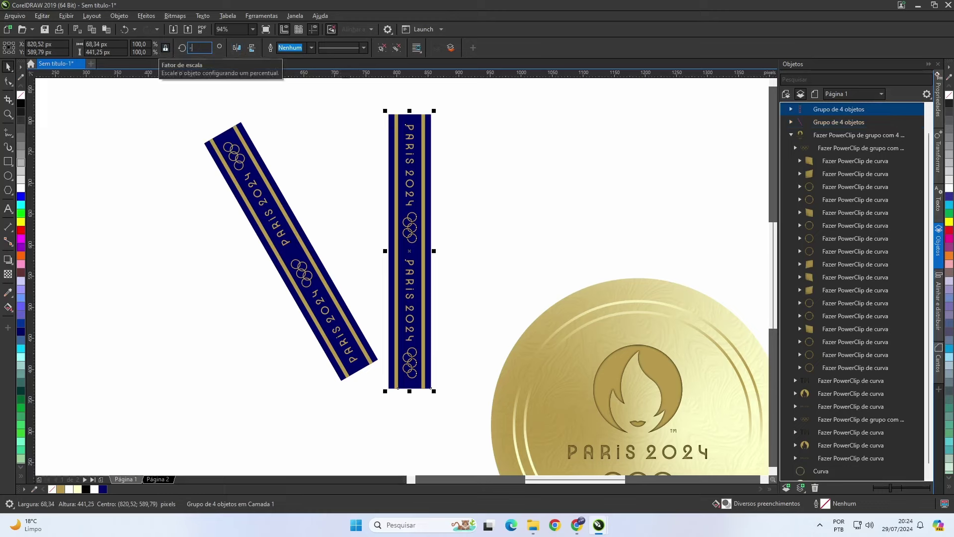
text(-30)
key(Return)
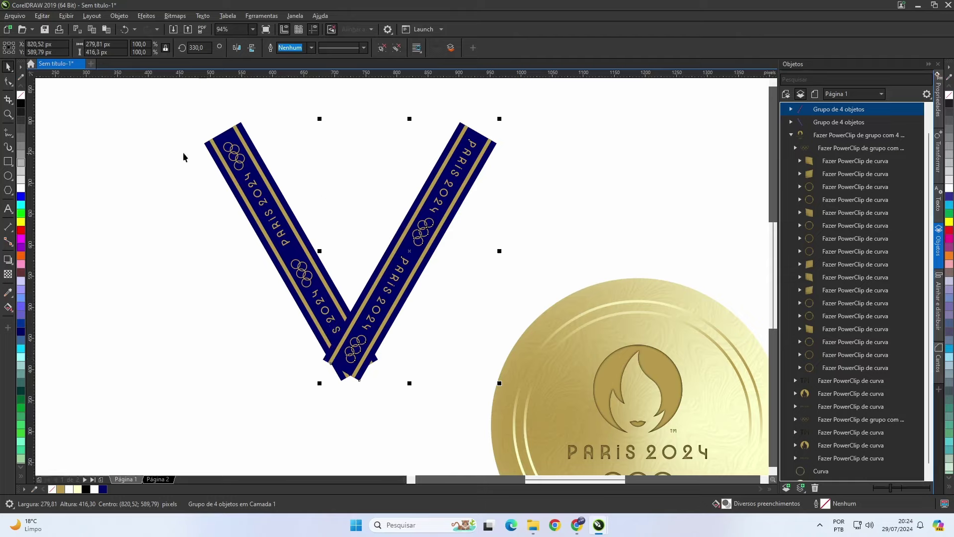
- Draw a rectangle about 557 × 62 px over the slanted upper ends of both ribbons, starting at the left ribbon's outer corner height
click(7, 161)
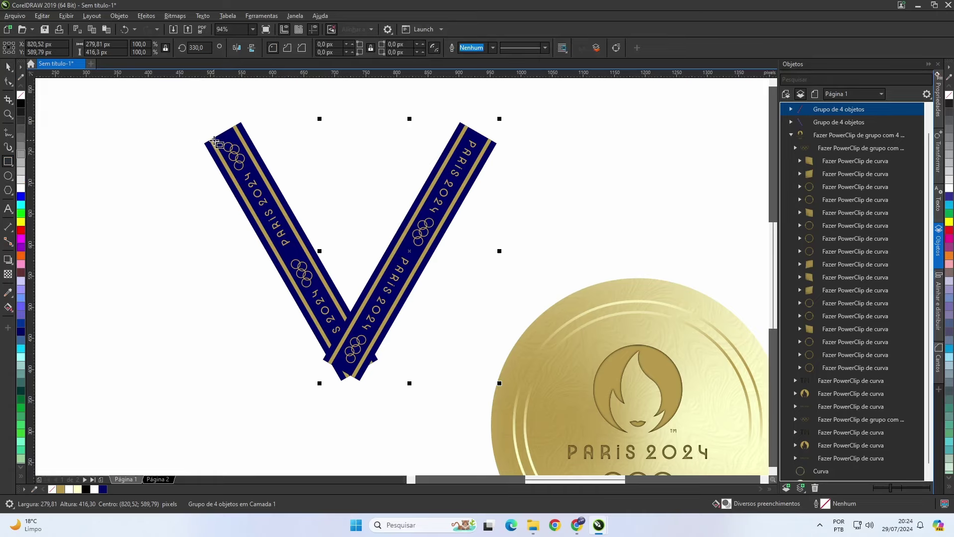
scroll(208, 144, up, 5)
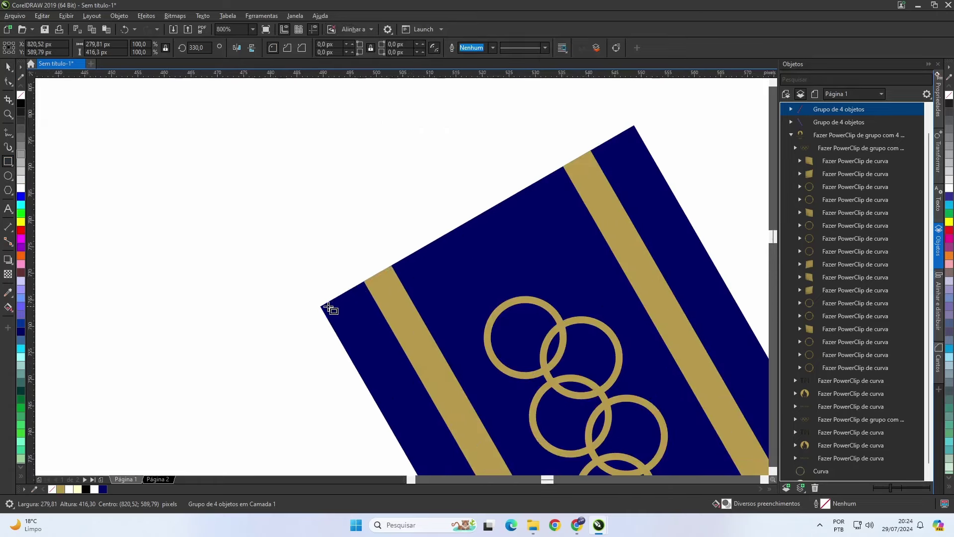
mouse_move(320, 306)
mouse_down()
mouse_move(373, 249)
mouse_move(532, 174)
mouse_up()
scroll(387, 199, down, 5)
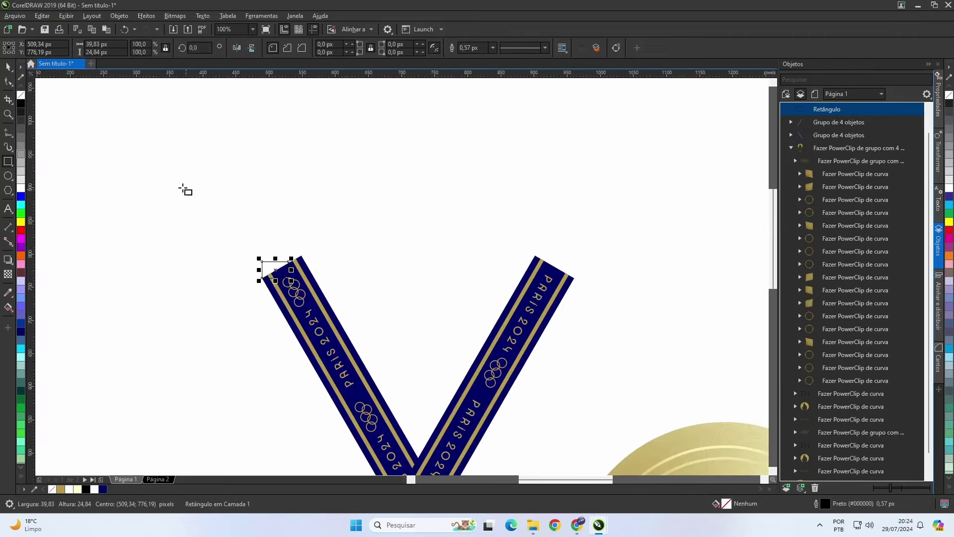
click(8, 66)
drag(275, 258, 603, 258)
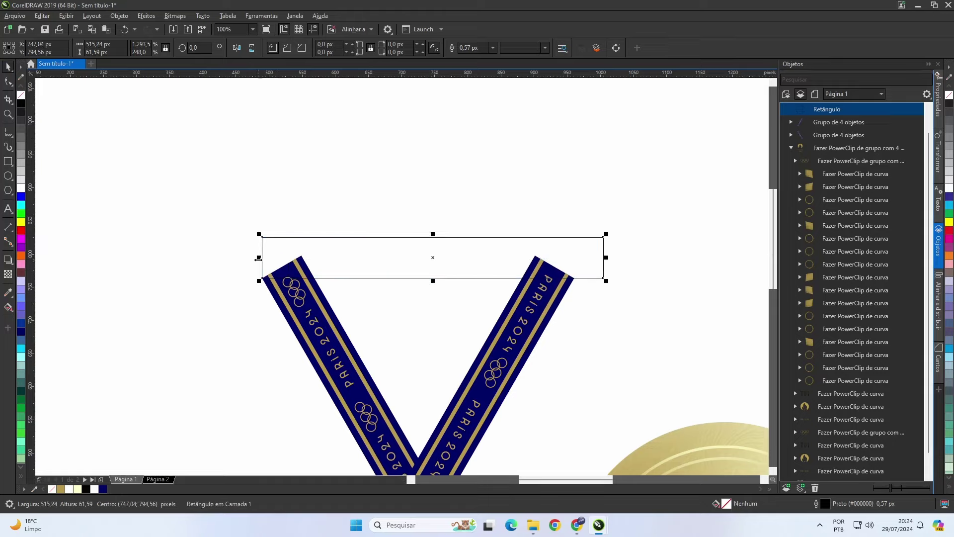
drag(258, 258, 231, 258)
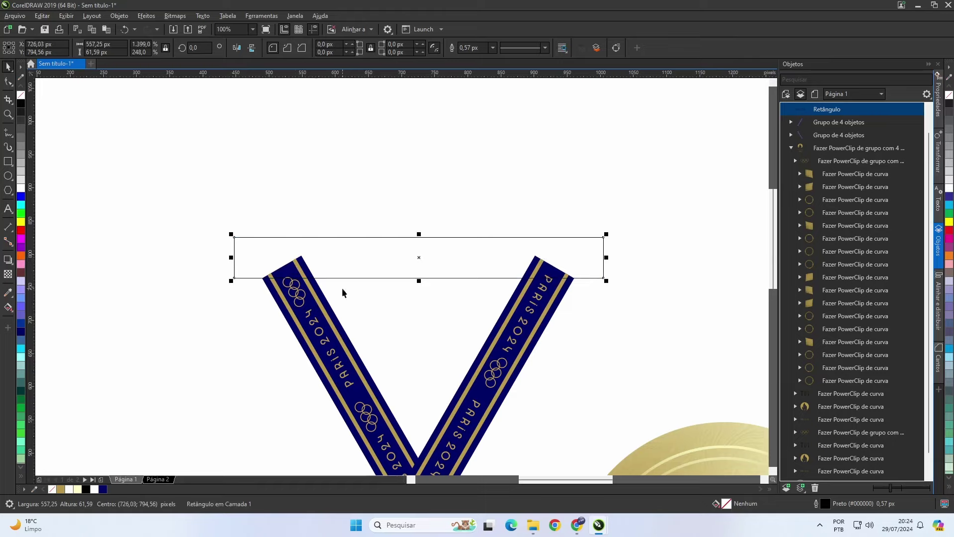
- Group the two ribbons and subtract the front rectangle from the group to cut their upper ends flat
click(519, 334)
shift+click(338, 334)
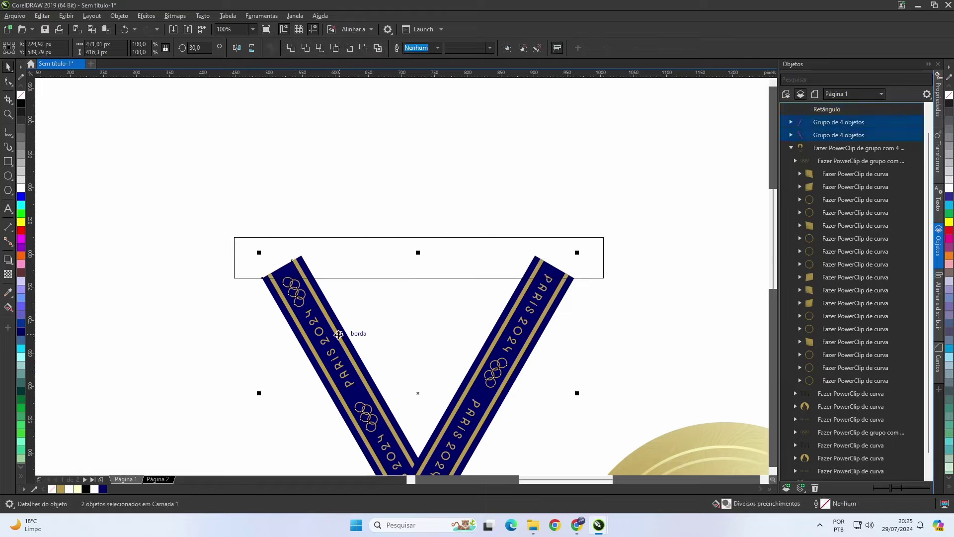
key(ctrl+g)
shift+click(380, 277)
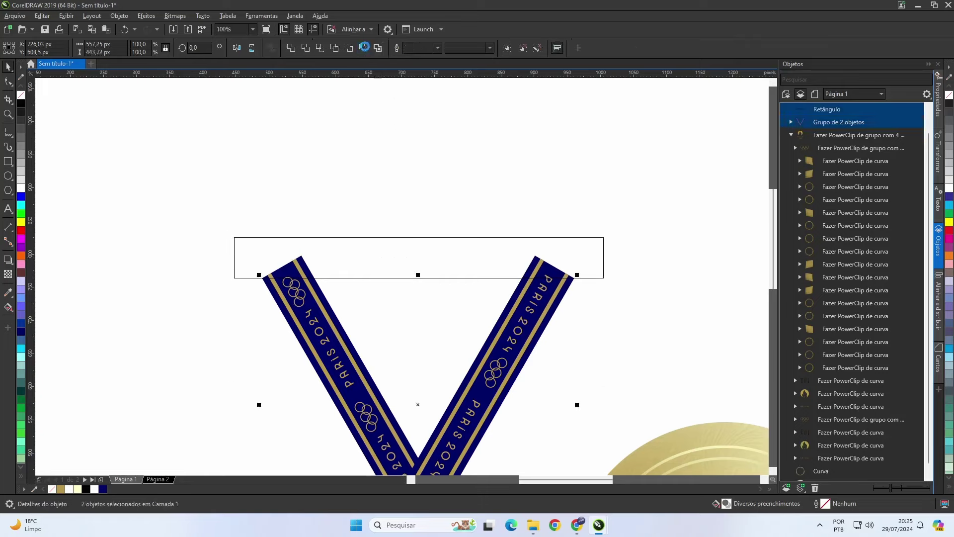
click(363, 47)
click(425, 157)
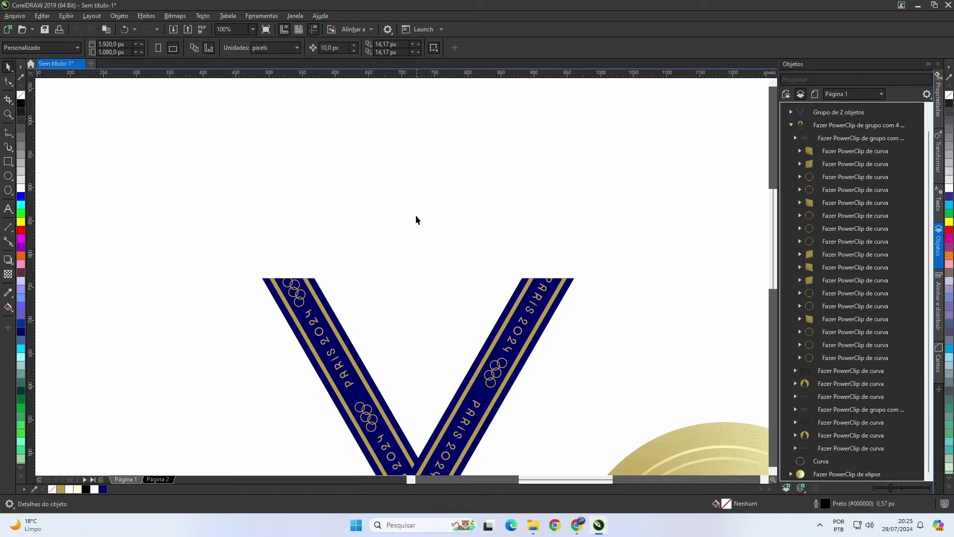
scroll(405, 254, down, 3)
scroll(402, 300, up, 3)
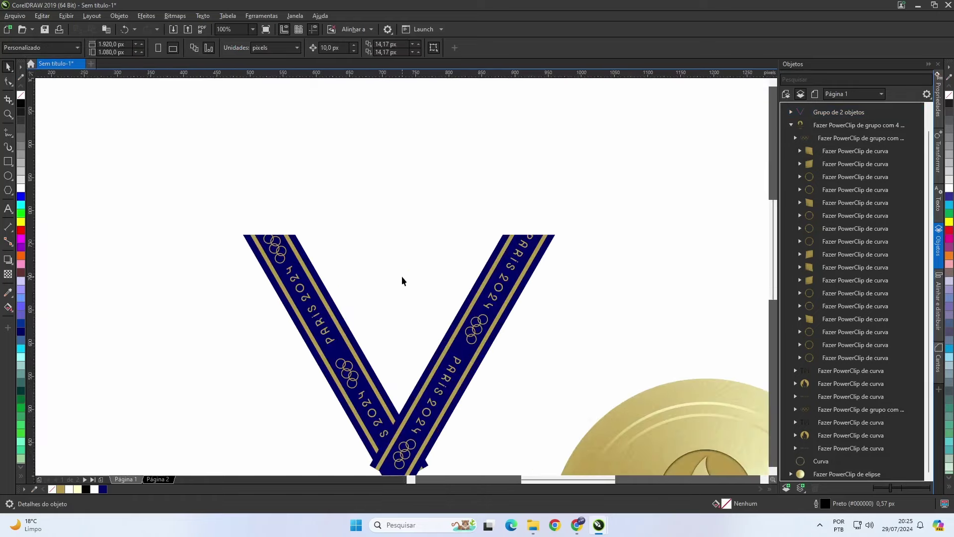
- Draw a rectangle about 471 × 57 px spanning the ribbons' flat upper ends from outer corner to outer corner
click(8, 161)
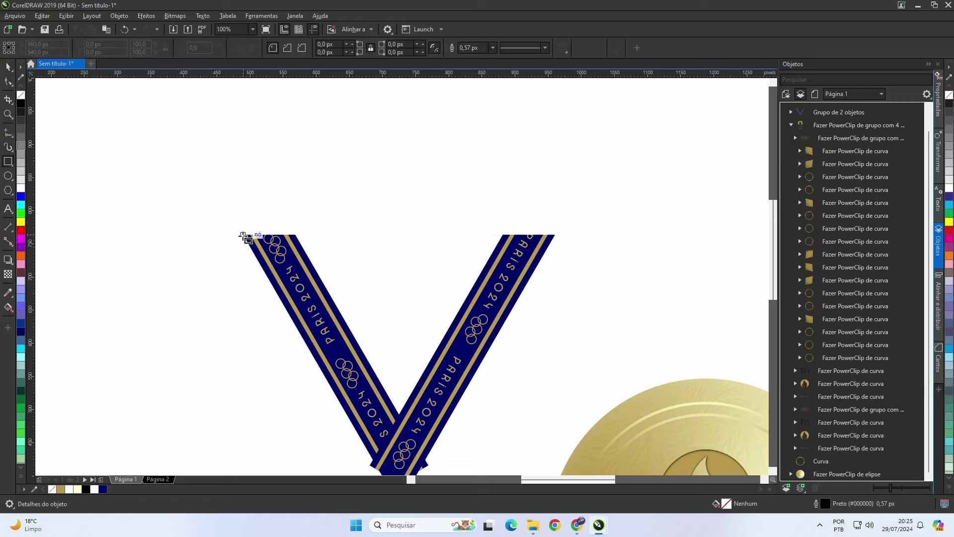
drag(243, 235, 558, 234)
key(space)
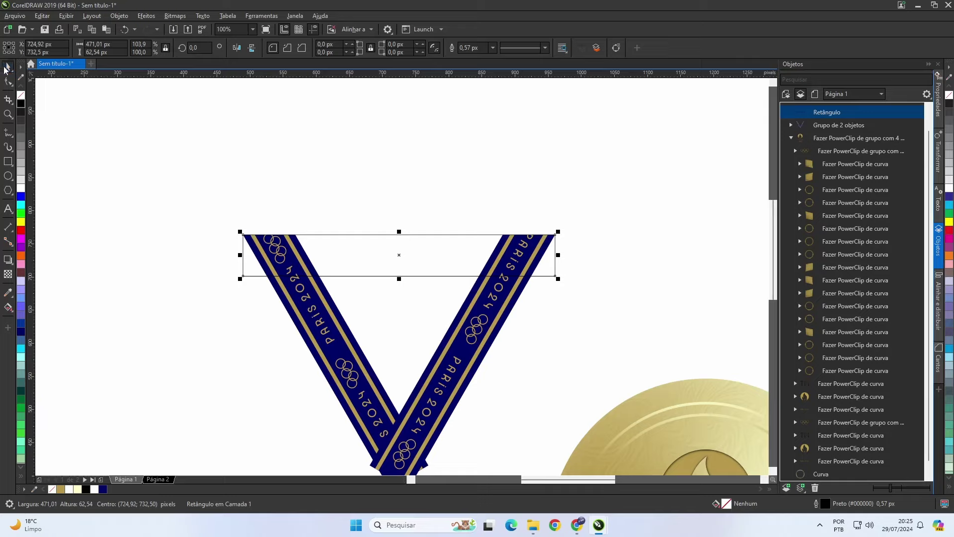
drag(399, 279, 398, 277)
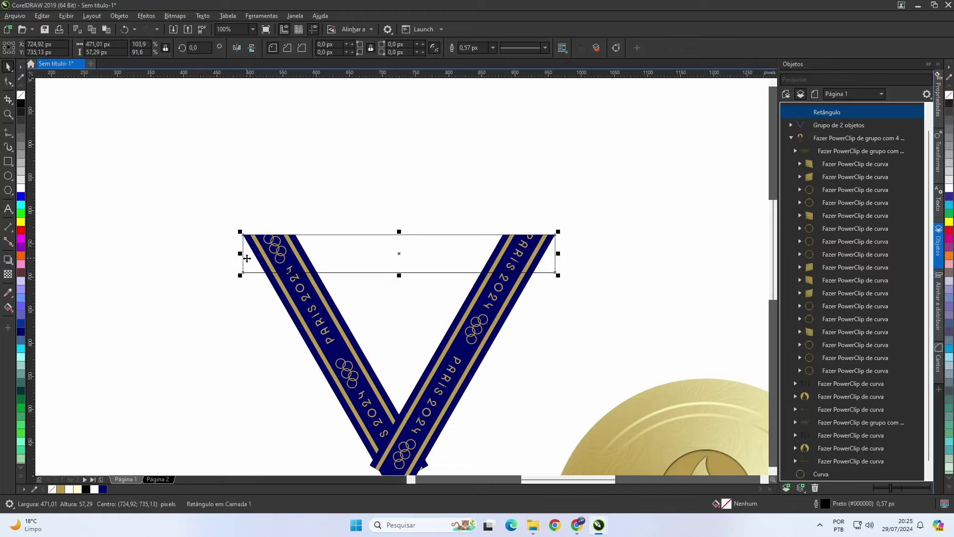
- Convert the rectangle to curves and slant its left end along the left ribbon's outer edge by replacing the lower corner node
key(ctrl+q)
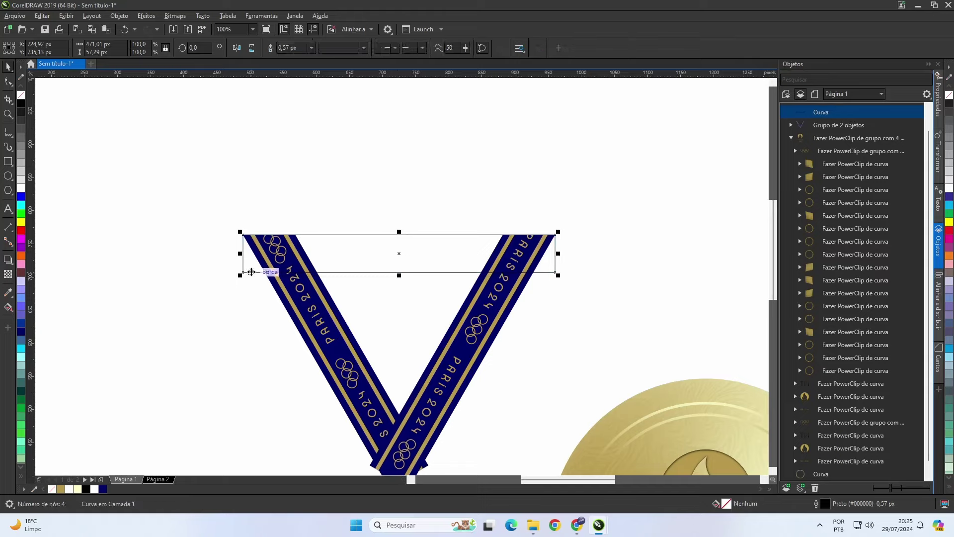
click(119, 16)
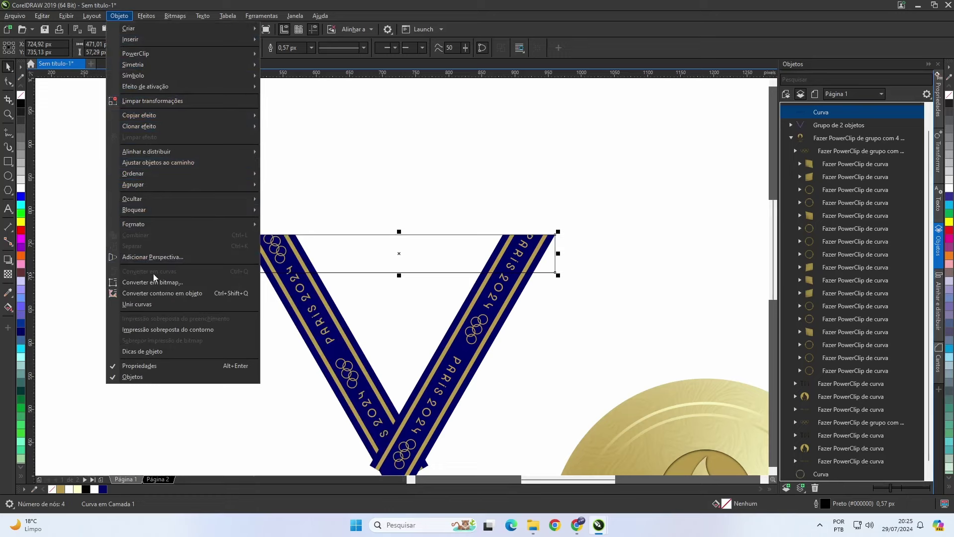
key(Escape)
key(F10)
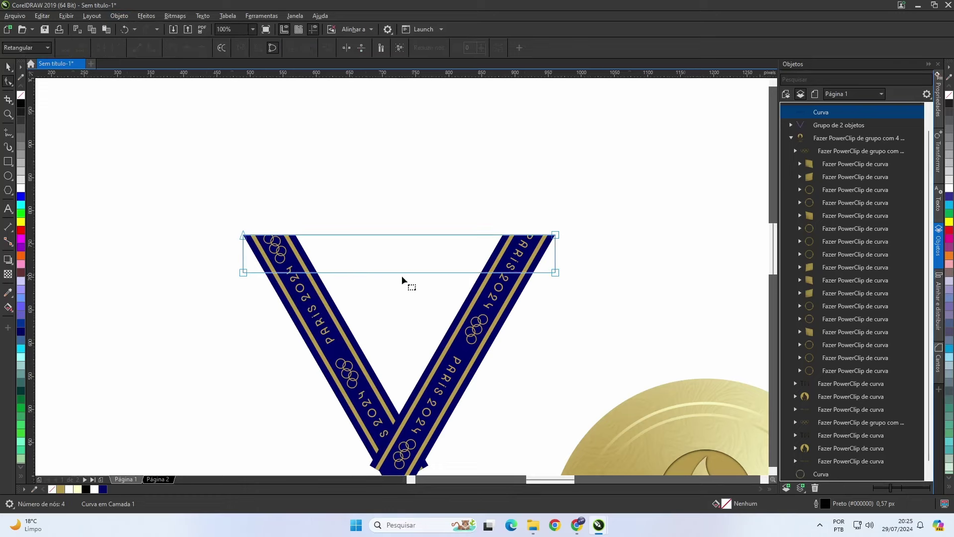
scroll(383, 270, up, 5)
double_click(367, 262)
key(Delete)
scroll(401, 275, down, 4)
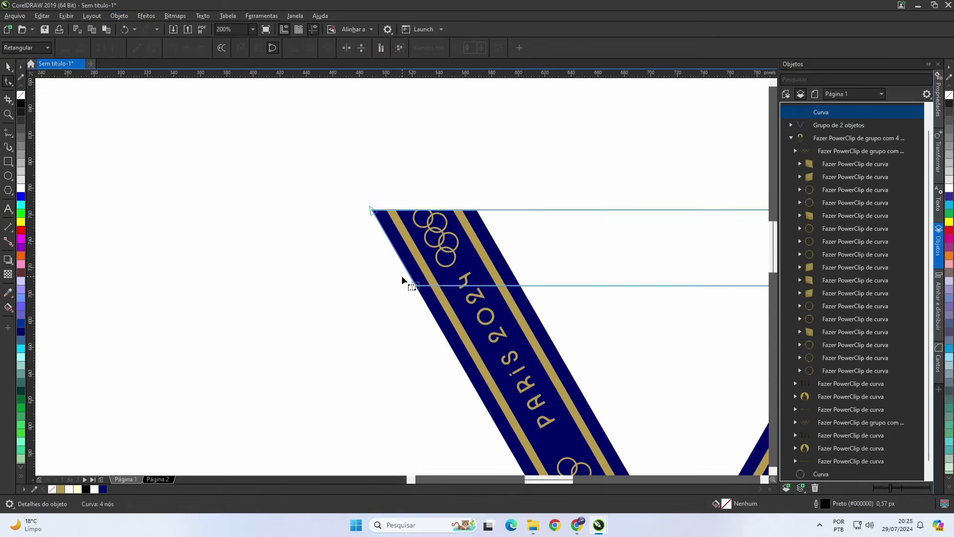
- Slant the shape's right end along the right ribbon's outer edge by adding a node there and deleting the lower corner node
scroll(616, 283, up, 4)
double_click(406, 274)
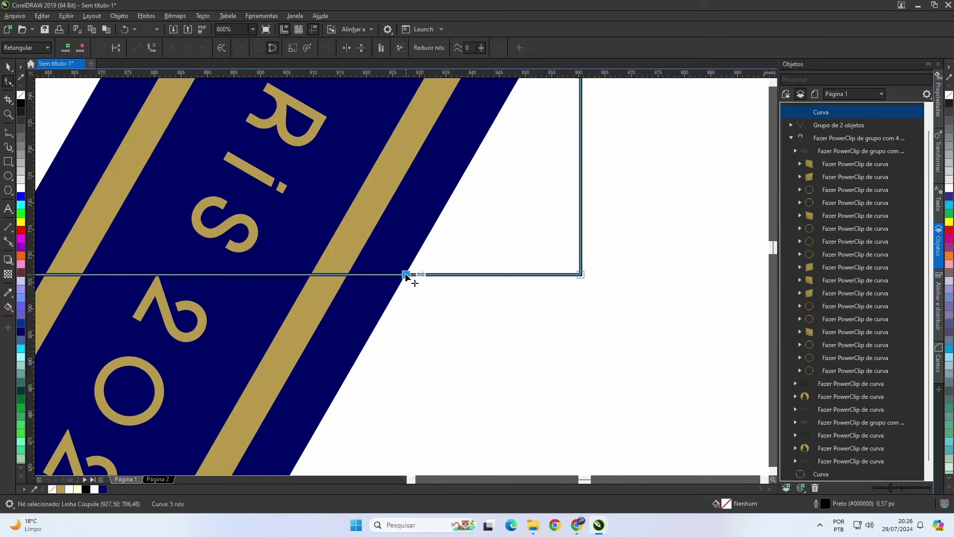
click(580, 274)
key(Delete)
scroll(403, 277, down, 4)
key(space)
scroll(403, 277, left, 5)
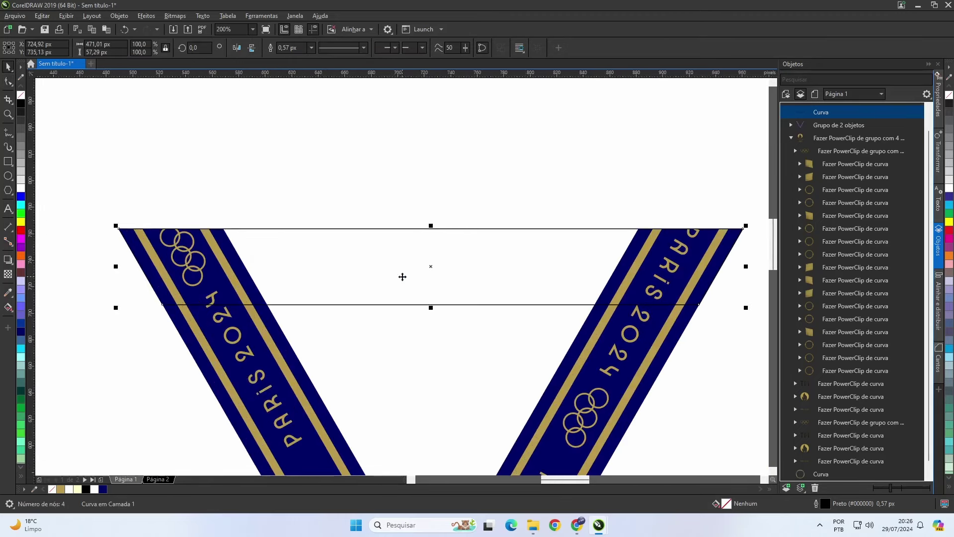
- Send the connecting band behind the ribbons, fill it with the ribbon's dark navy blue and remove its outline
key(shift+Page_Down)
click(103, 488)
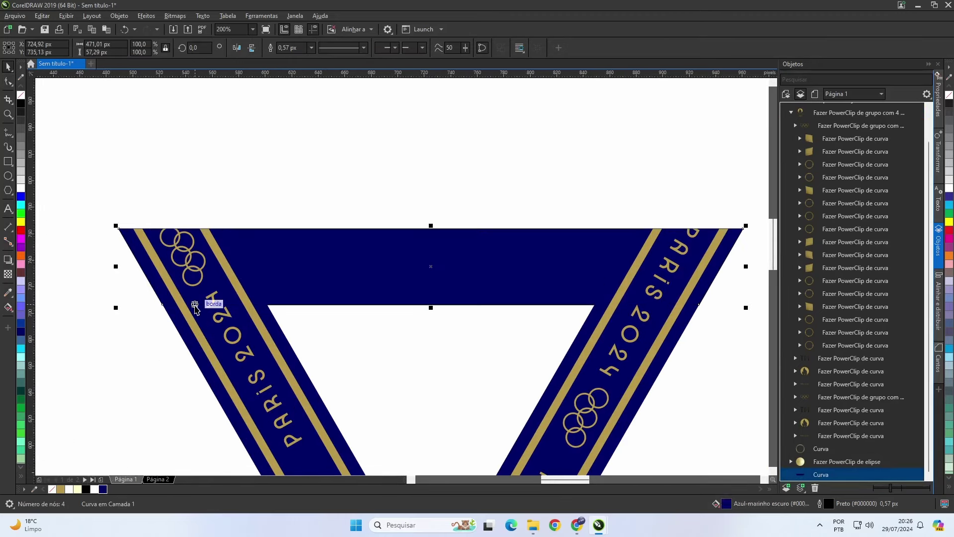
right_click(21, 95)
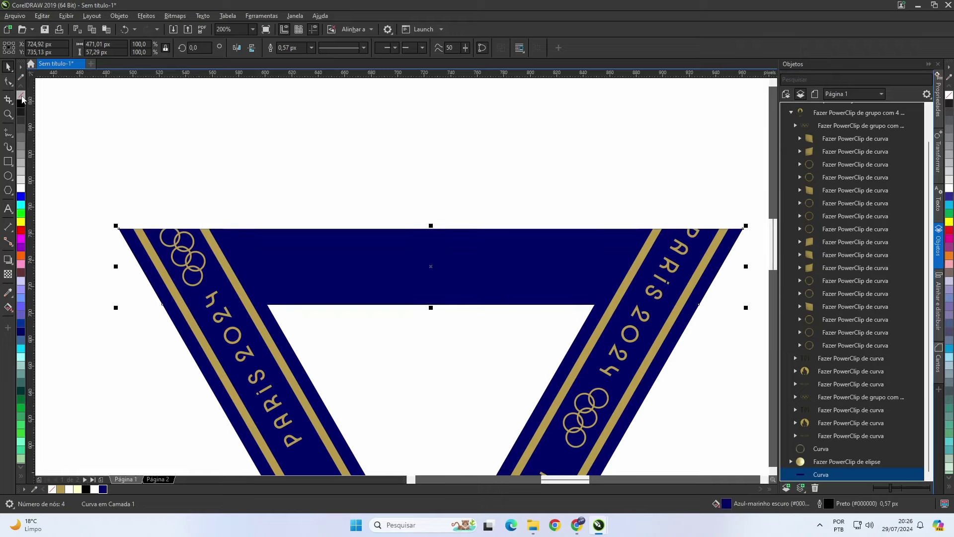
click(310, 144)
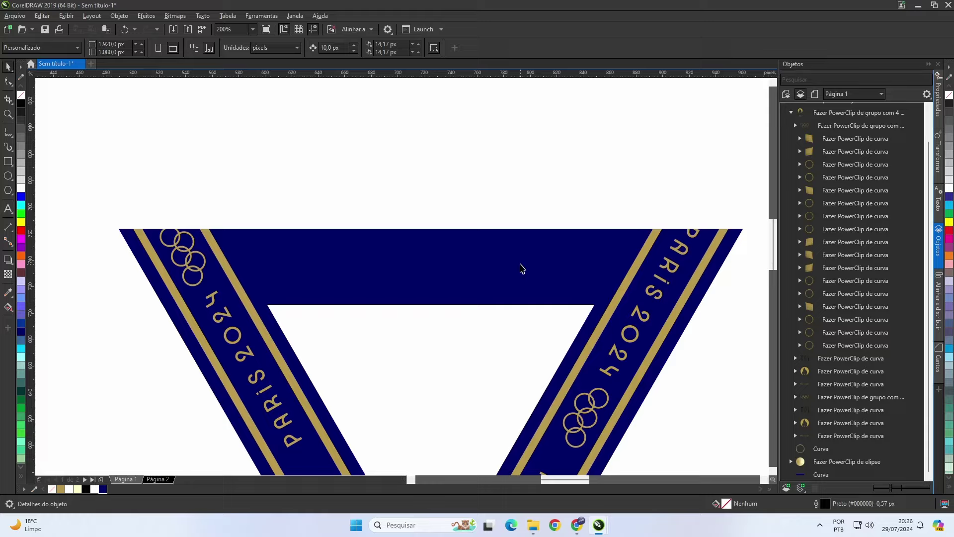
- Draw a straight line along the left ribbon's inner edge across the band's height and set its outline width to 1.0 px
click(9, 133)
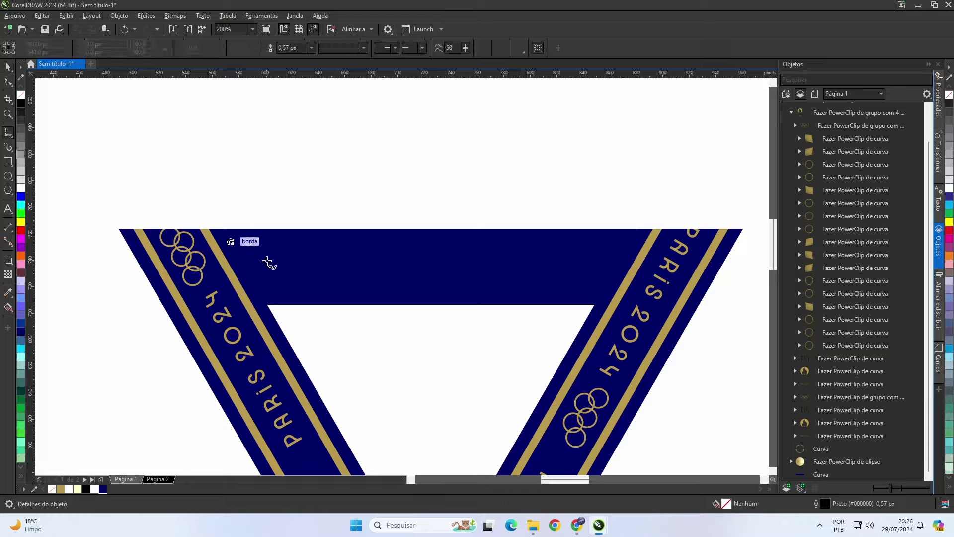
click(267, 304)
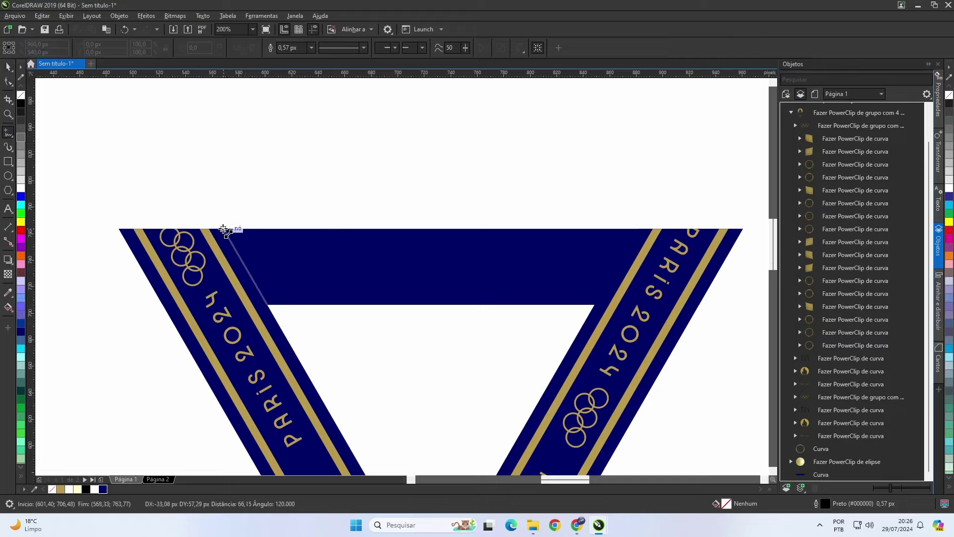
click(223, 229)
click(9, 66)
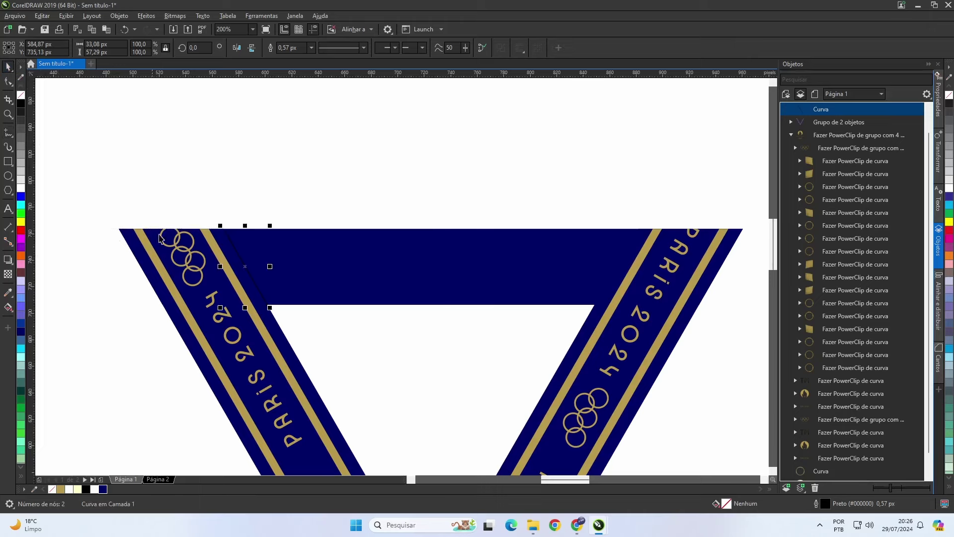
scroll(403, 276, up, 3)
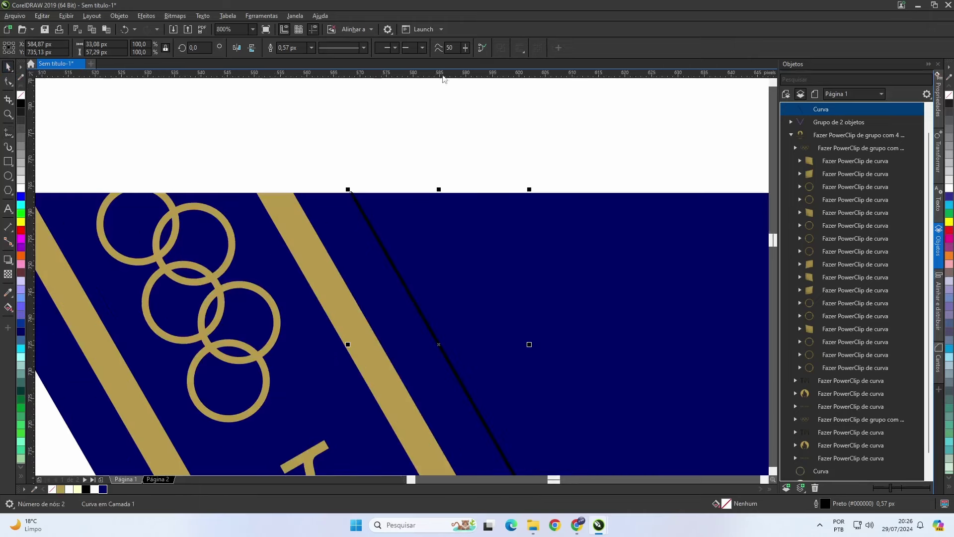
click(311, 47)
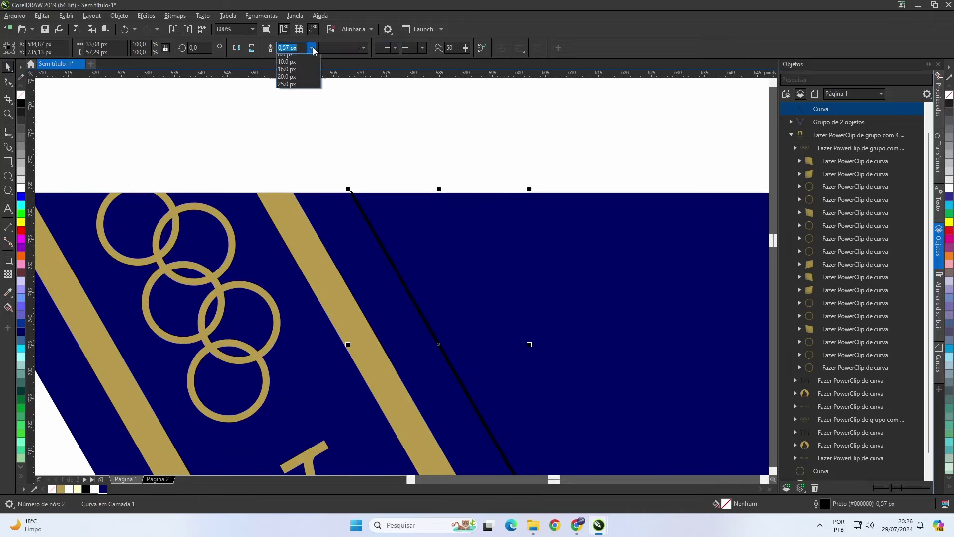
click(302, 74)
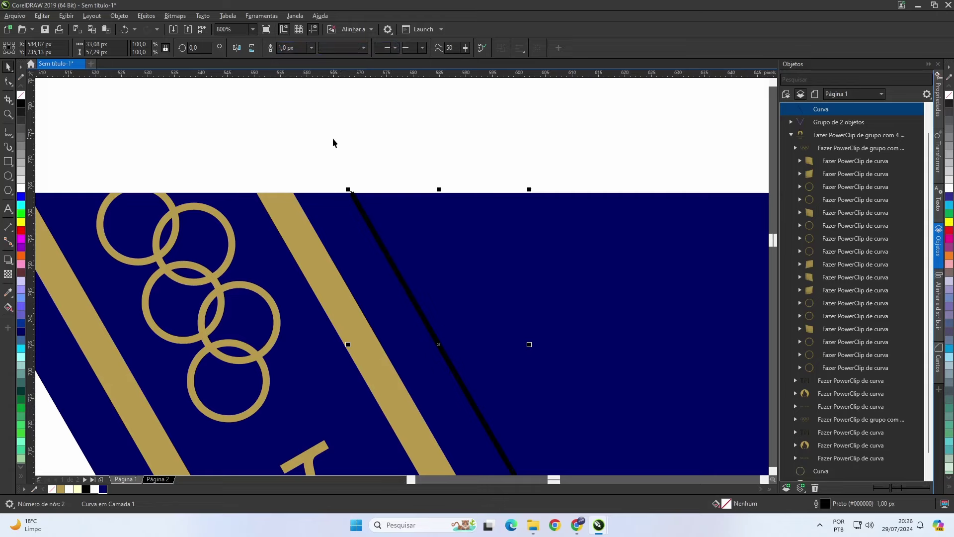
- Convert the outline of the line on the left ribbon's inner edge into a filled object
scroll(404, 279, down, 3)
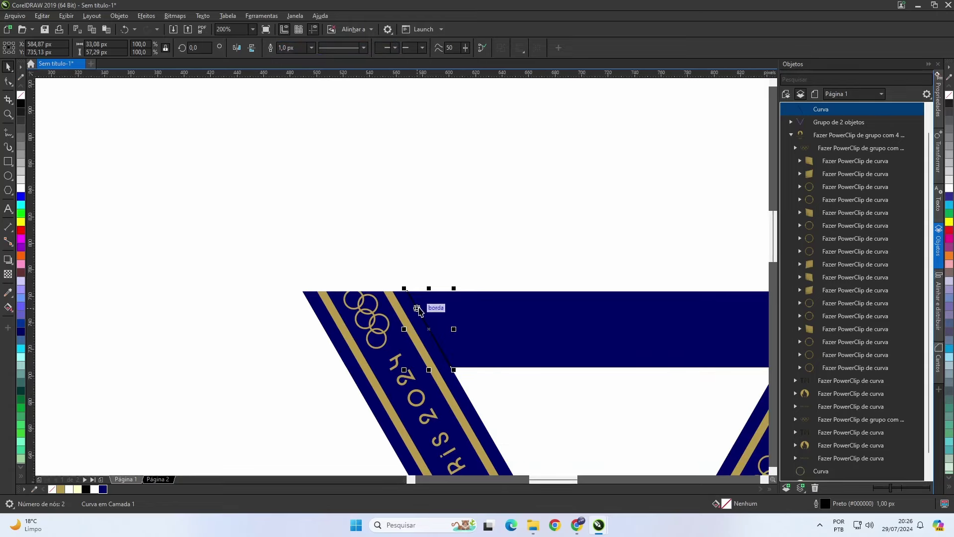
scroll(453, 349, up, 1)
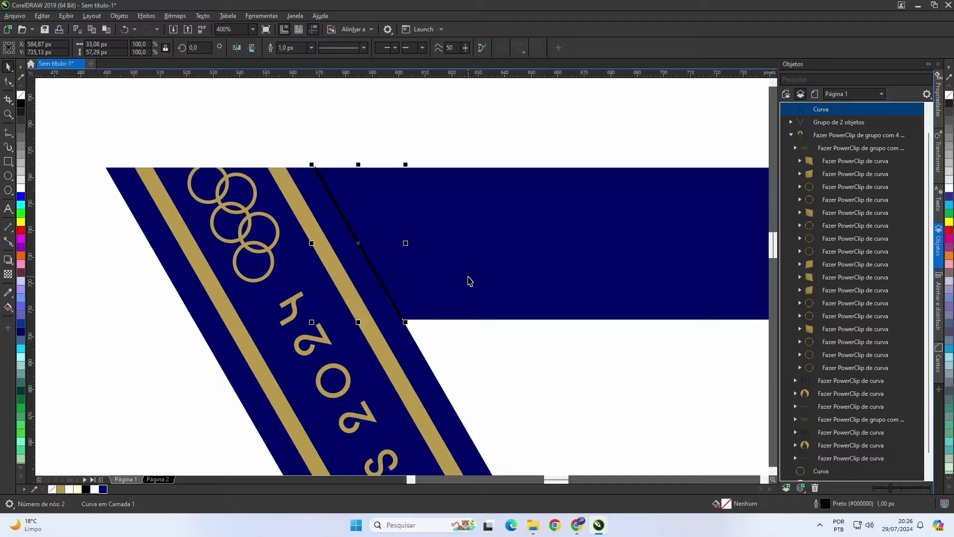
key(ctrl+shift+q)
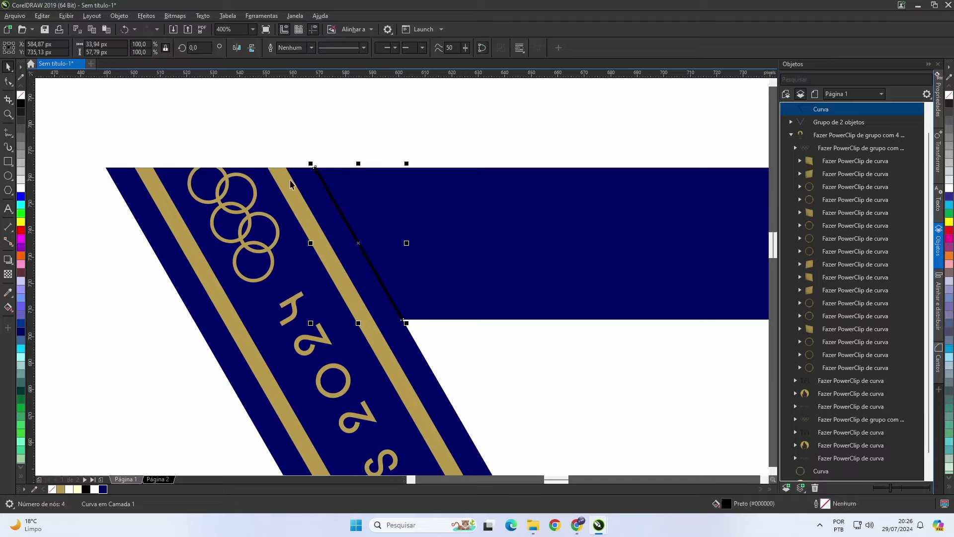
- Apply a Gaussian blur with a 1.0 pixel radius to the black line and place it behind the ribbon group
mouse_move(146, 15)
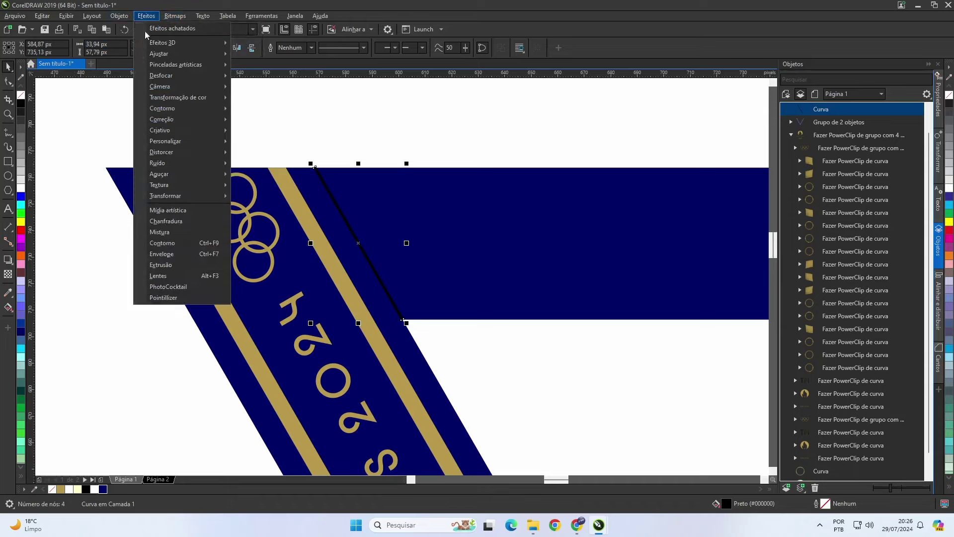
mouse_move(161, 75)
click(263, 89)
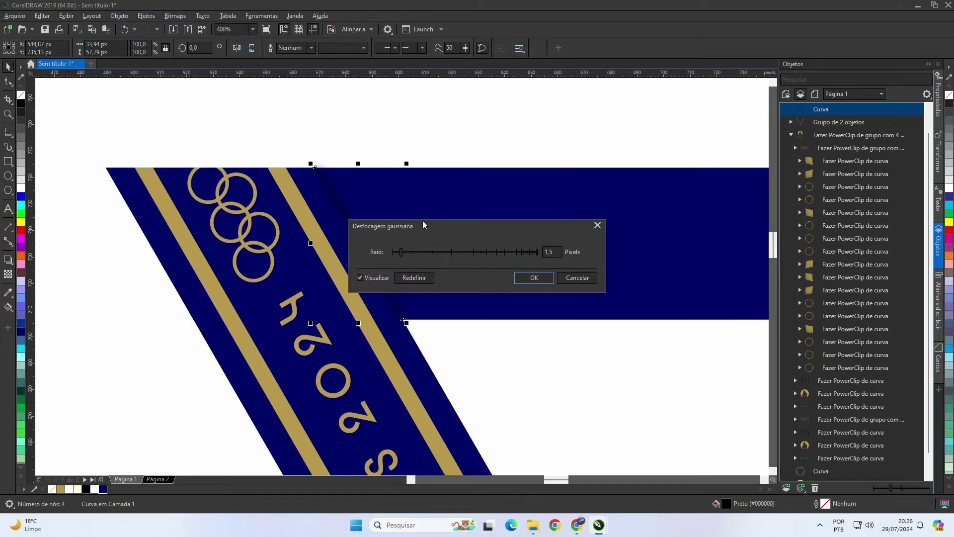
drag(422, 225, 516, 132)
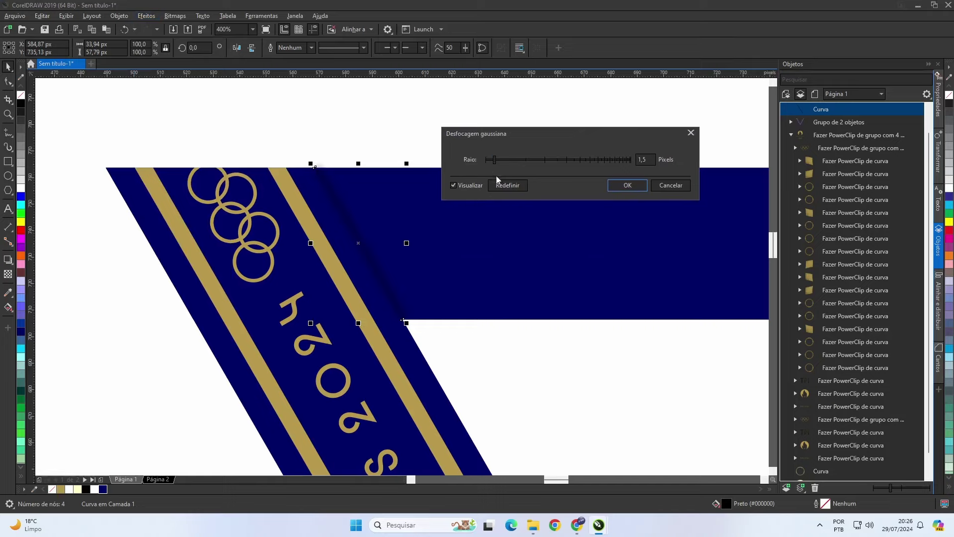
click(505, 186)
drag(501, 166, 492, 162)
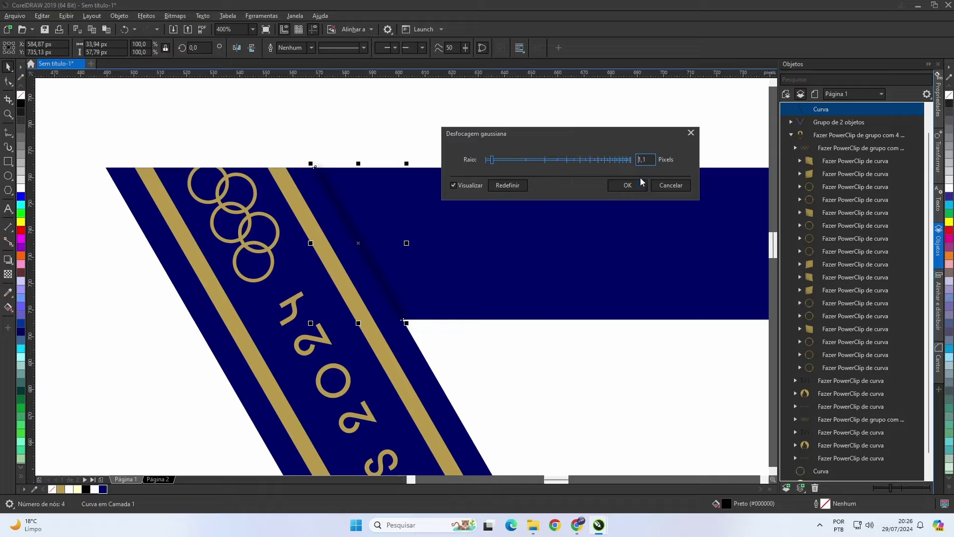
key(Down)
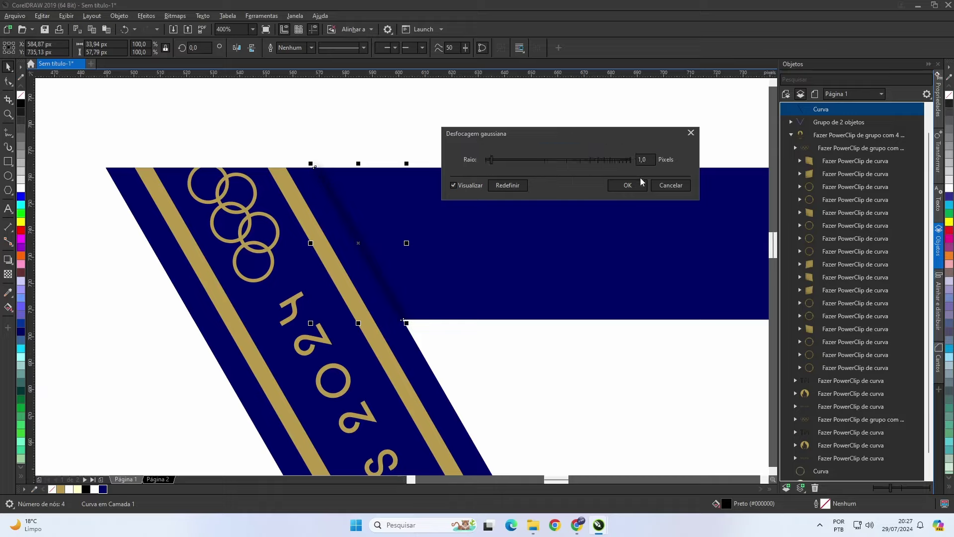
click(641, 182)
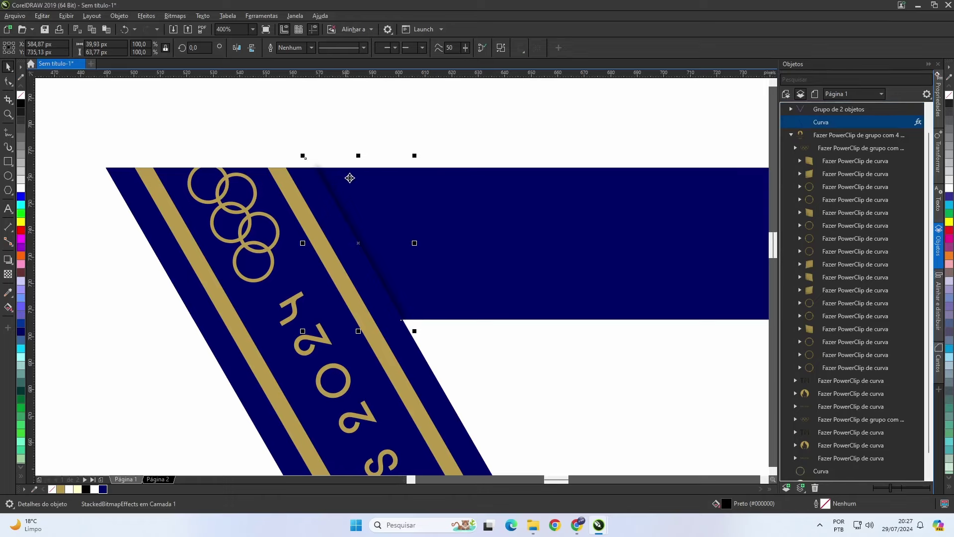
- Duplicate the blurred shadow, mirror it horizontally onto the right ribbon's inner edge and place it behind the ribbon group
scroll(412, 351, down, 1)
scroll(652, 304, up, 1)
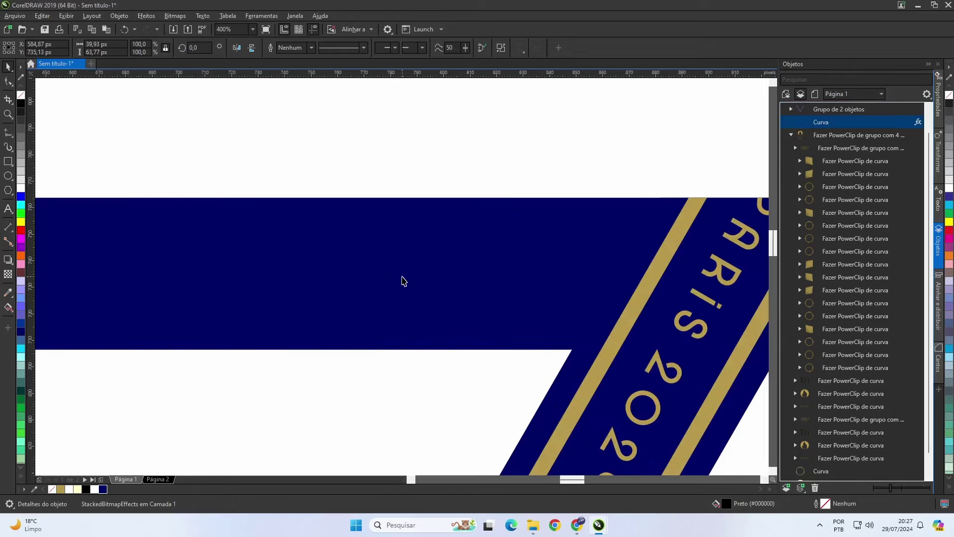
scroll(403, 282, down, 1)
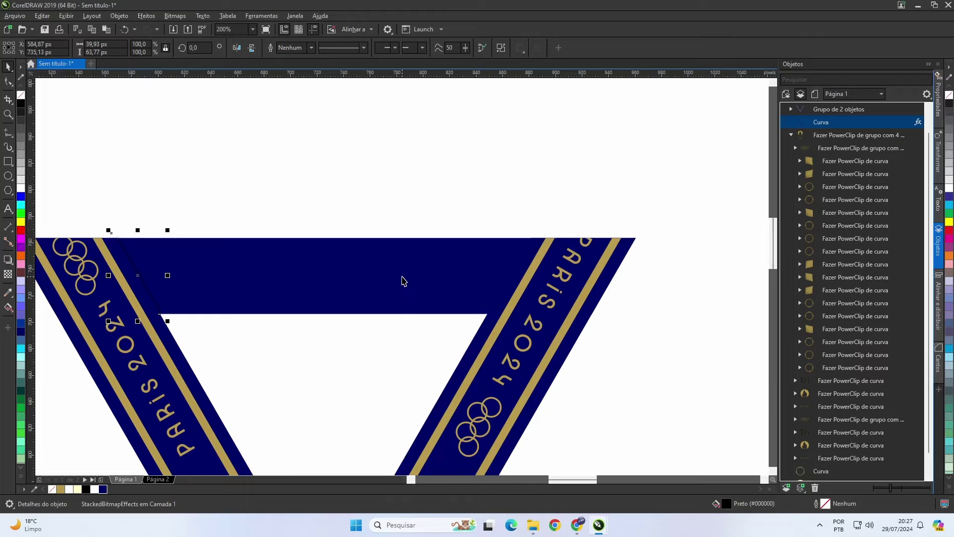
key(ctrl+d)
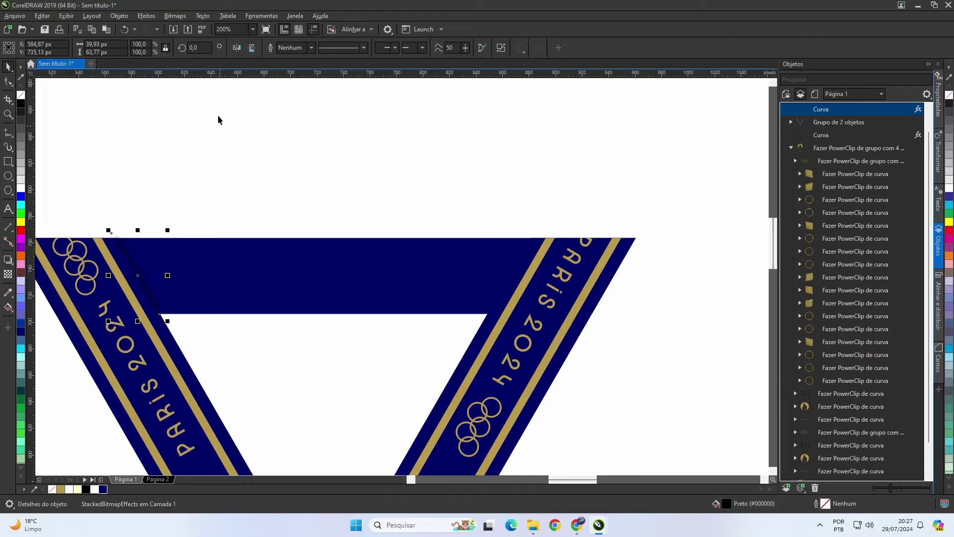
click(237, 47)
drag(139, 275, 512, 276)
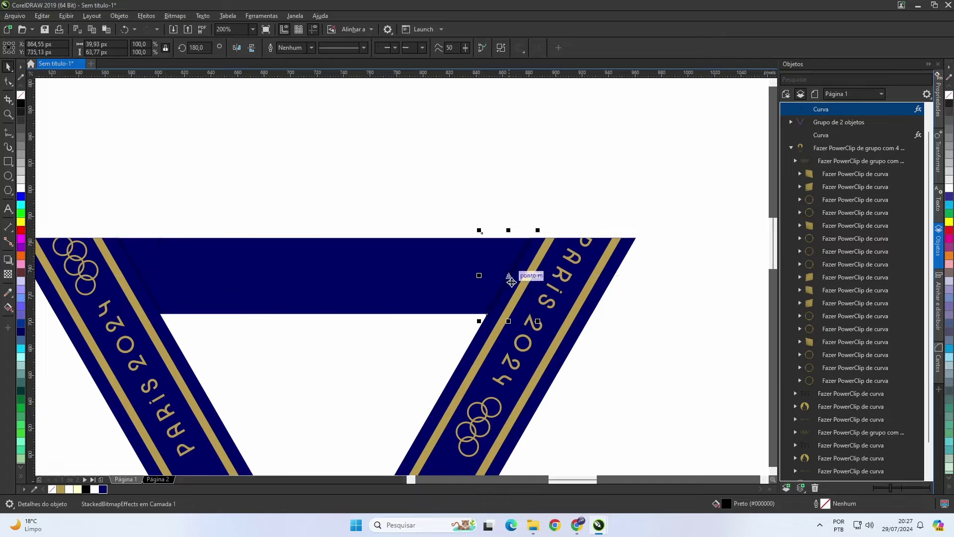
scroll(504, 278, up, 2)
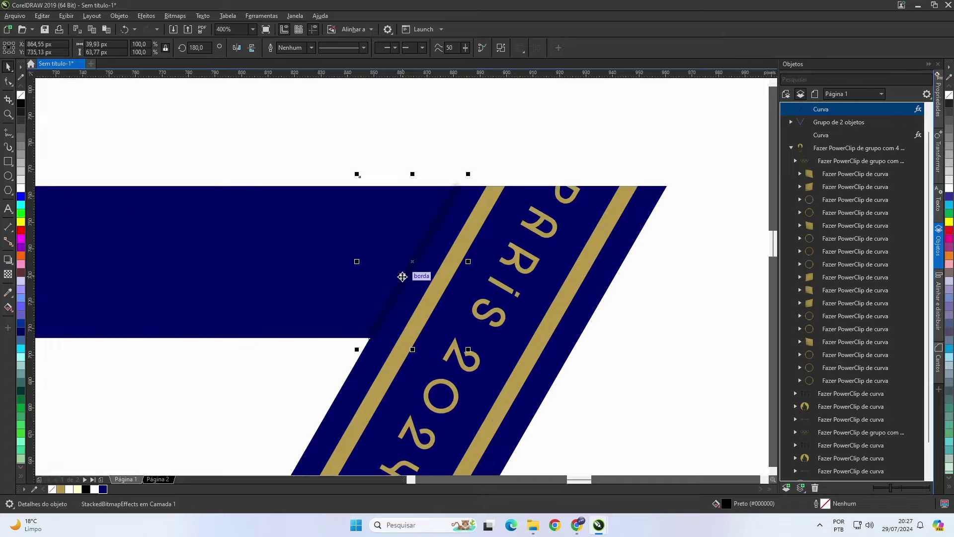
key(ctrl+Page_Down)
- Group the two blurred shadows and PowerClip them inside the dark navy connecting band
scroll(402, 276, down, 5)
scroll(249, 113, up, 4)
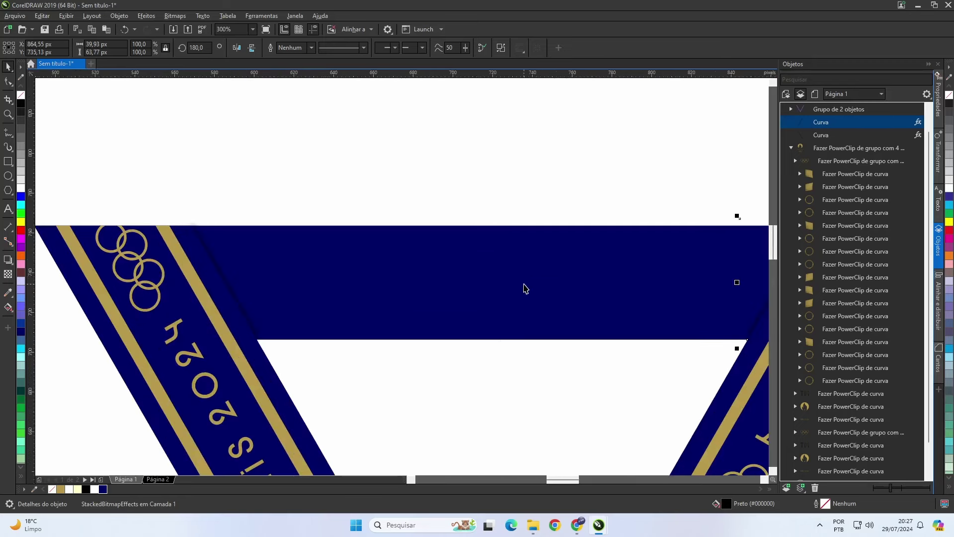
scroll(403, 279, down, 1)
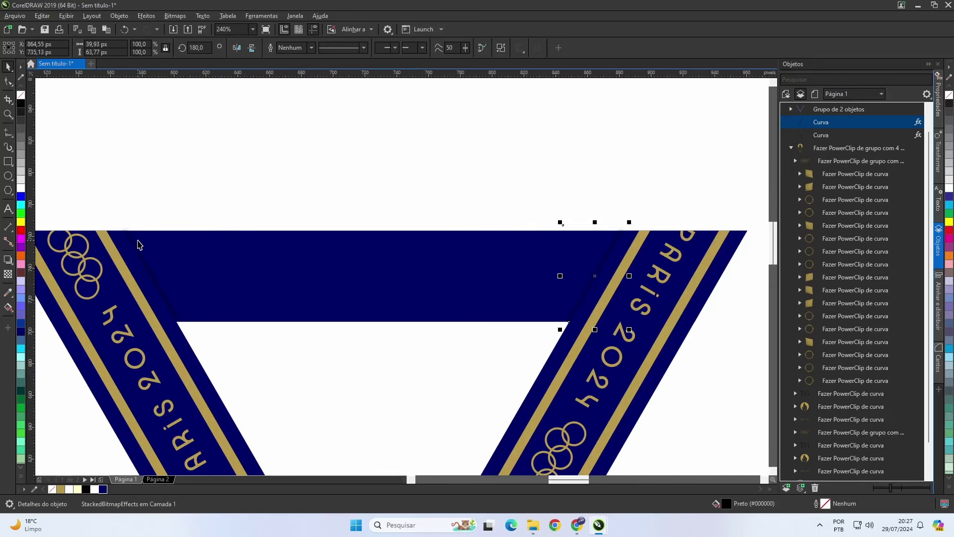
shift+click(136, 247)
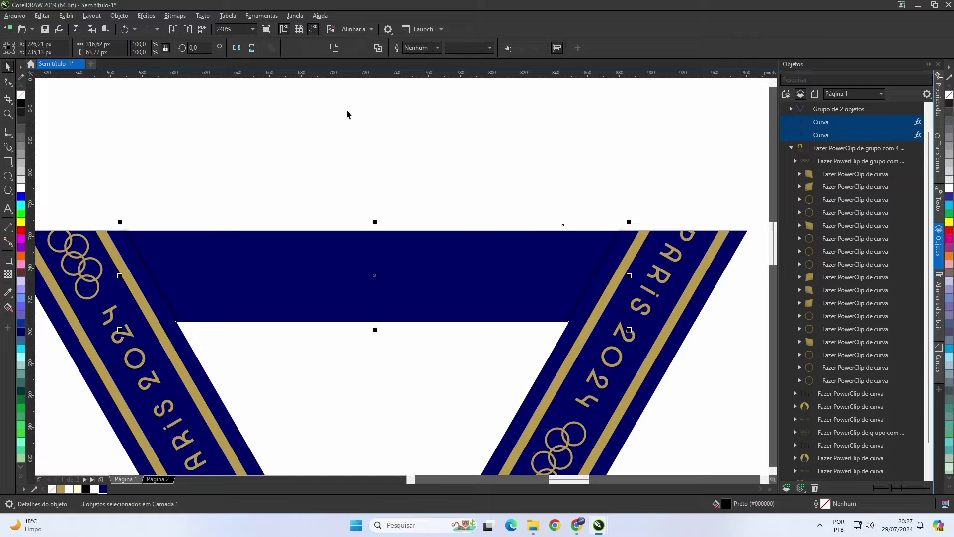
key(ctrl+g)
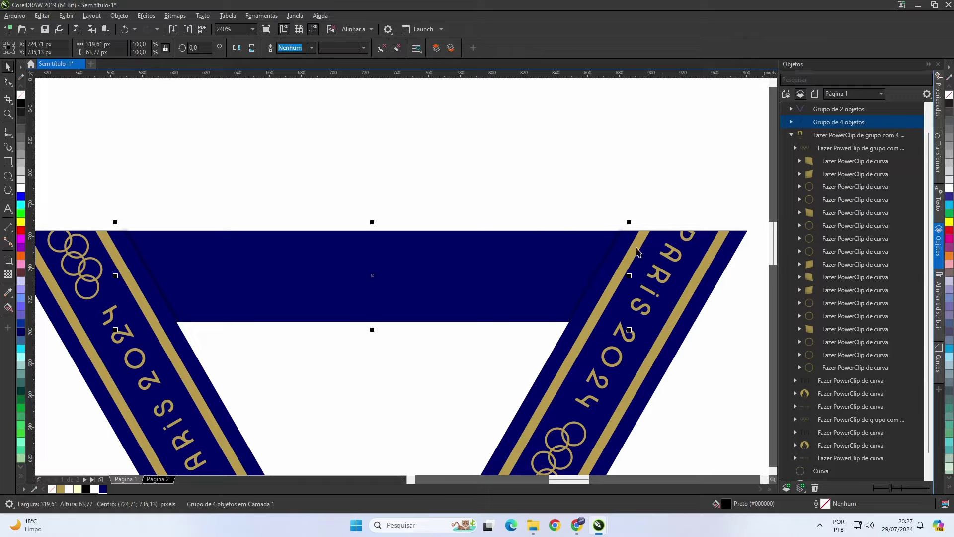
scroll(620, 226, up, 3)
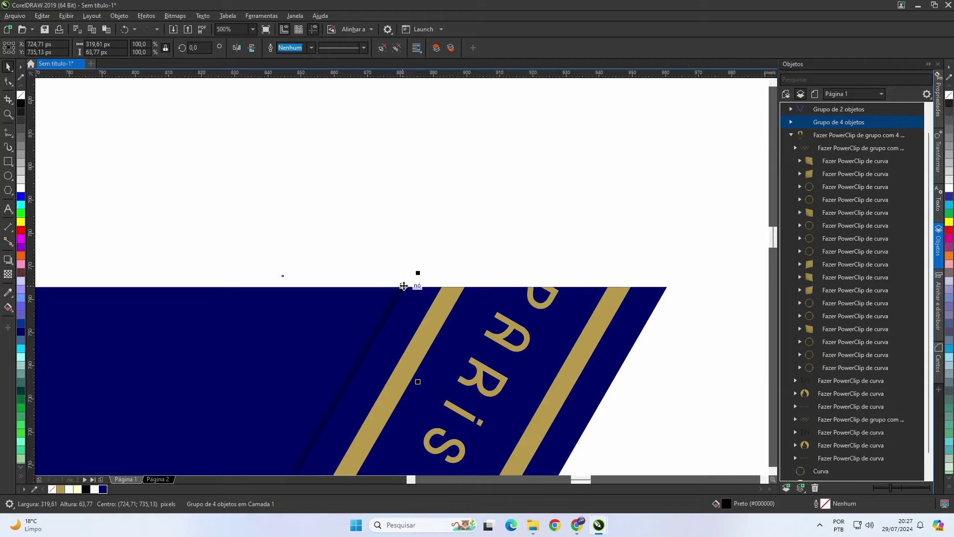
right_click(404, 286)
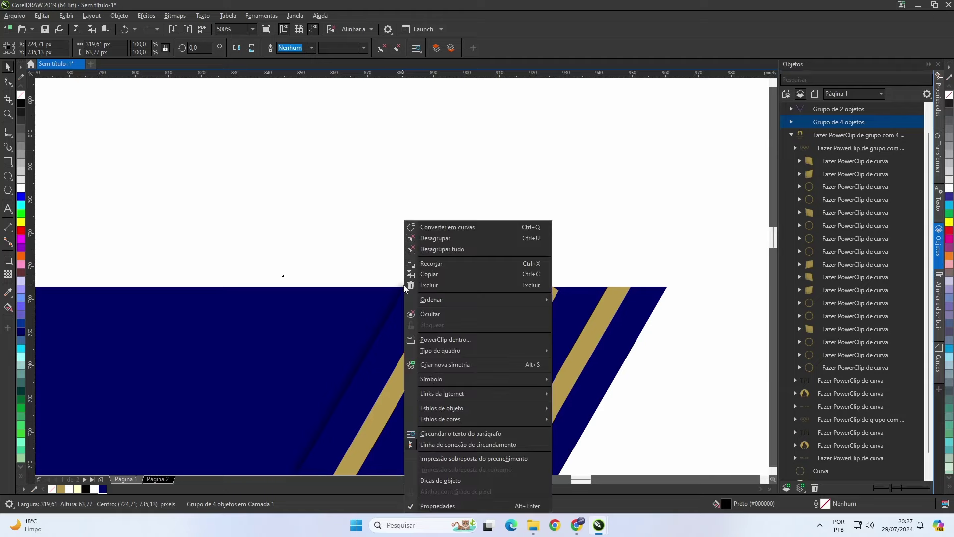
click(430, 338)
click(86, 352)
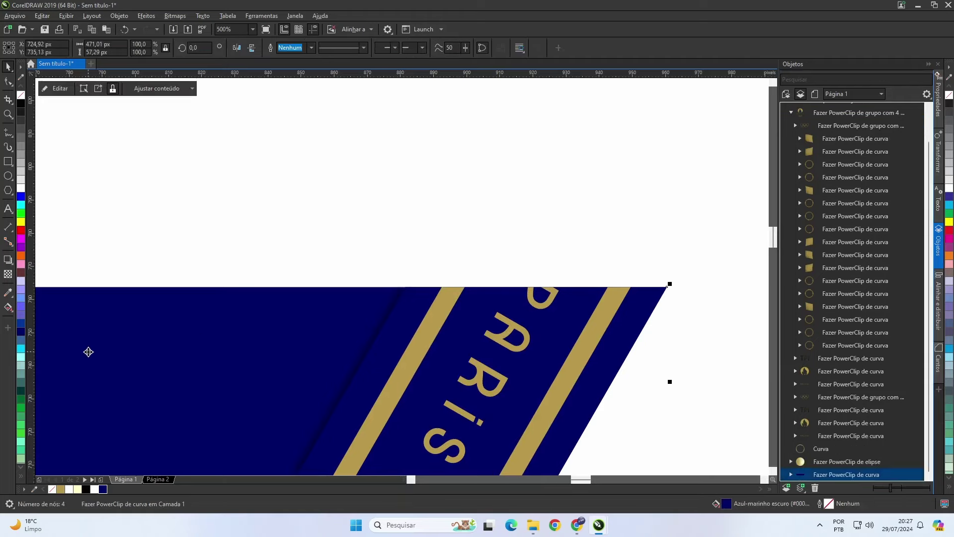
- Group the V-shaped ribbons together with the connecting band
scroll(107, 338, down, 7)
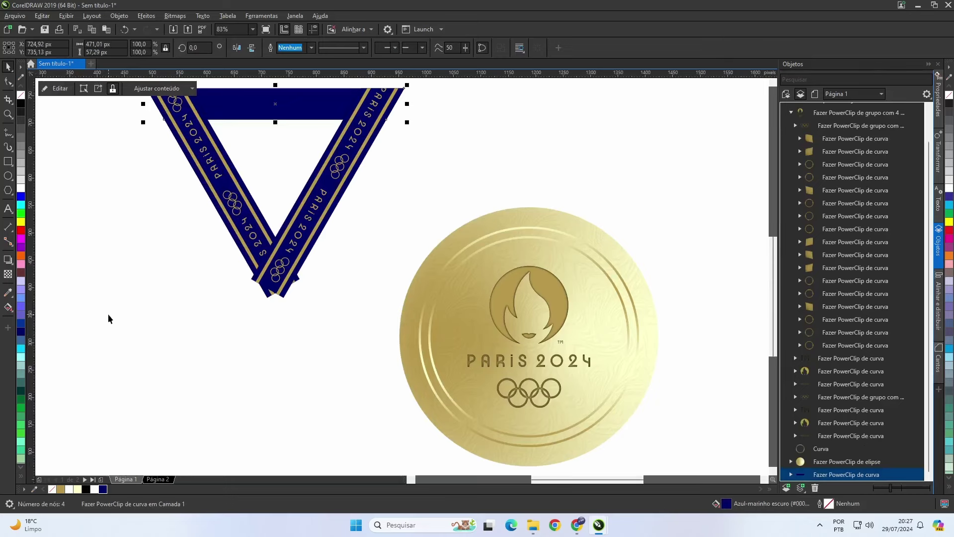
scroll(403, 281, down, 3)
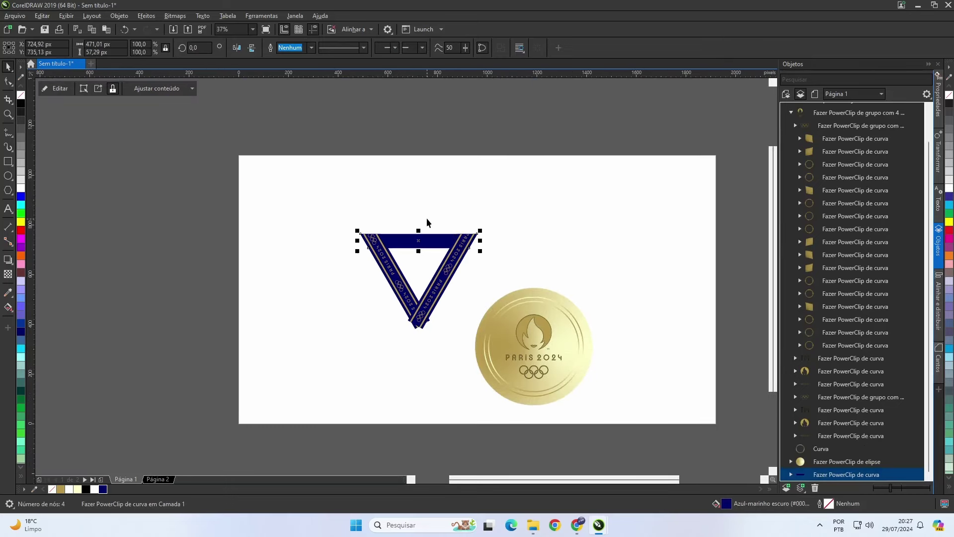
key(Escape)
scroll(403, 278, up, 4)
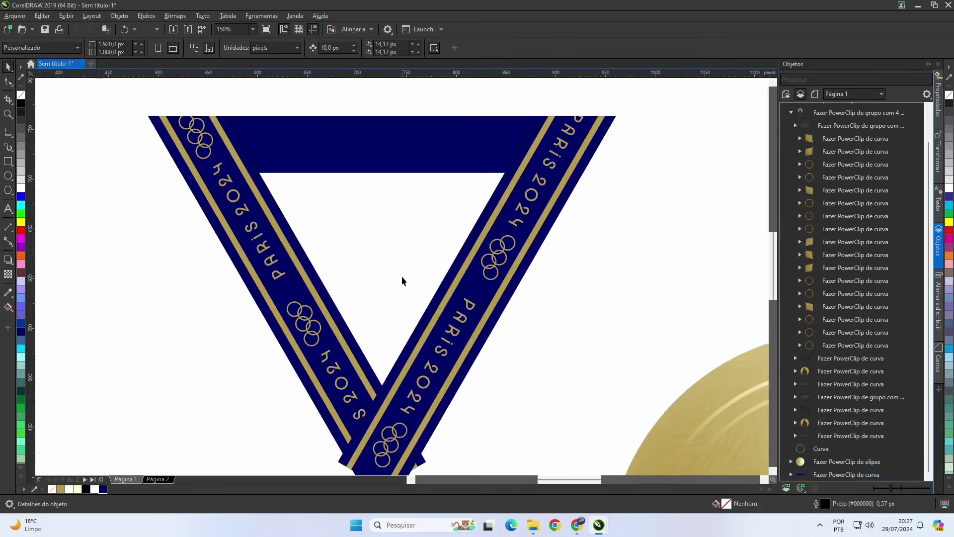
scroll(402, 281, down, 2)
click(432, 313)
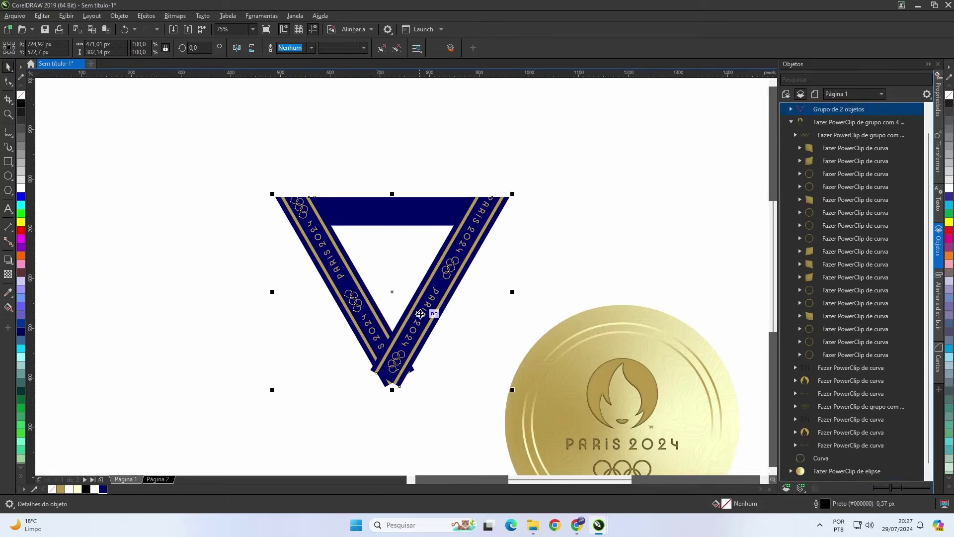
drag(227, 173, 469, 390)
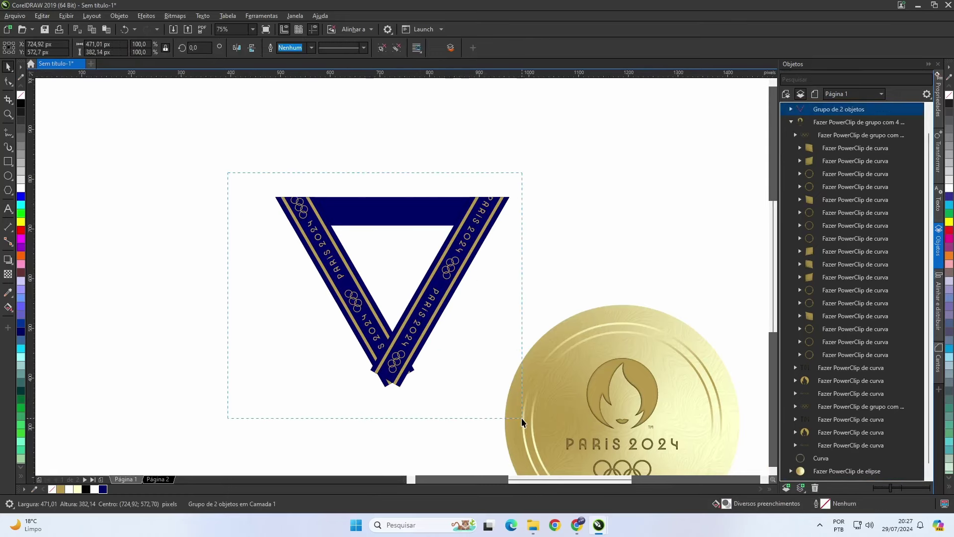
drag(522, 419, 522, 419)
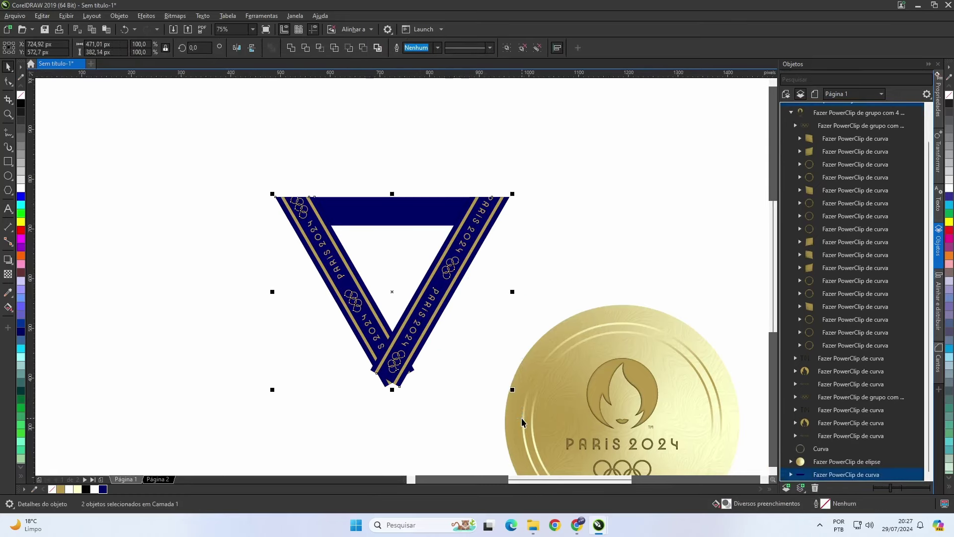
key(ctrl+g)
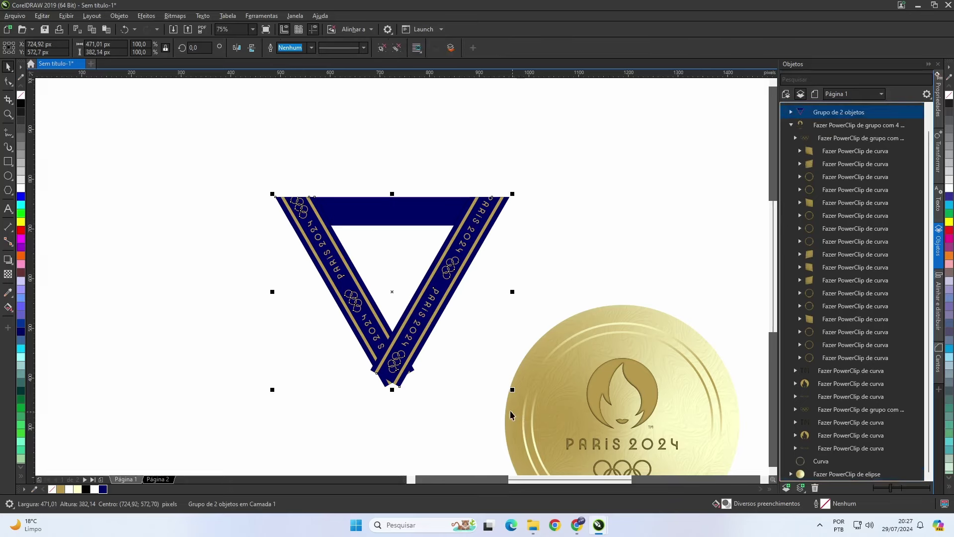
- Move the grouped ribbon over the top of the medal and send it to the back behind the medal
key(shift+F4)
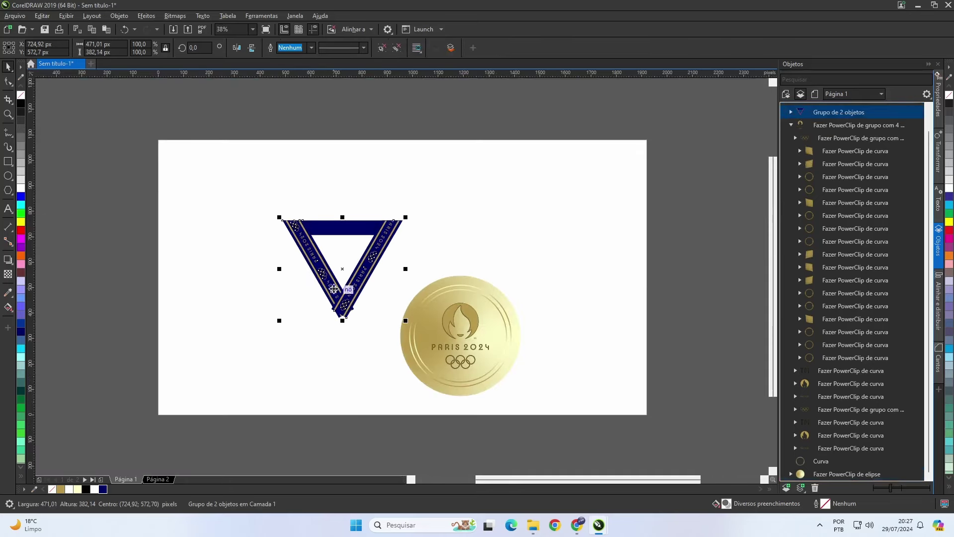
drag(348, 271, 463, 255)
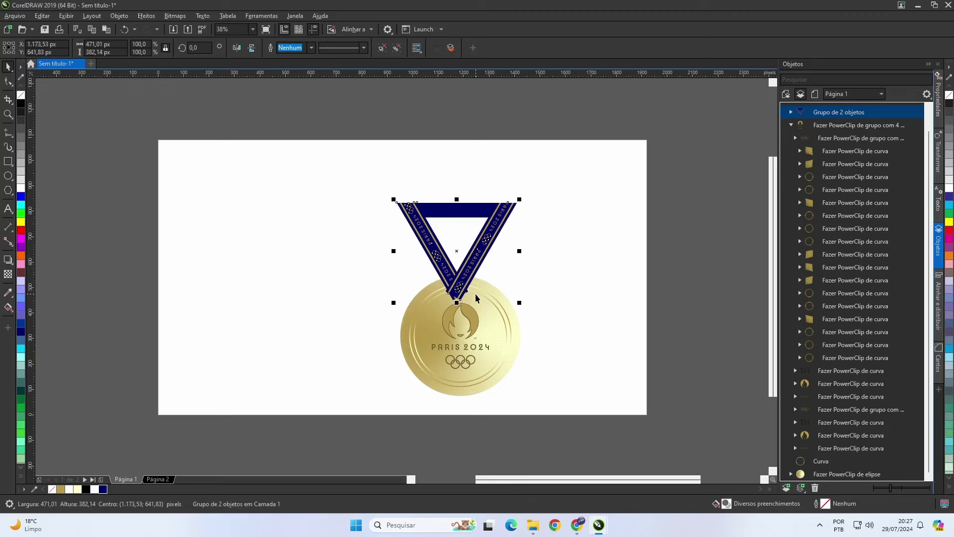
scroll(475, 298, up, 2)
key(shift+Page_Down)
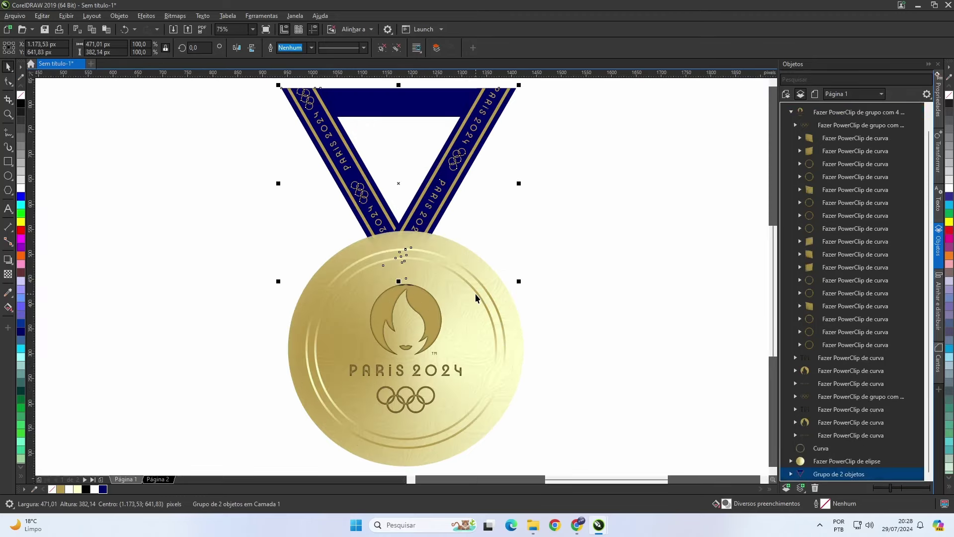
- Raise the ribbon so only its lower tip is tucked behind the medal, and centre it horizontally on the medal
scroll(465, 279, down, 2)
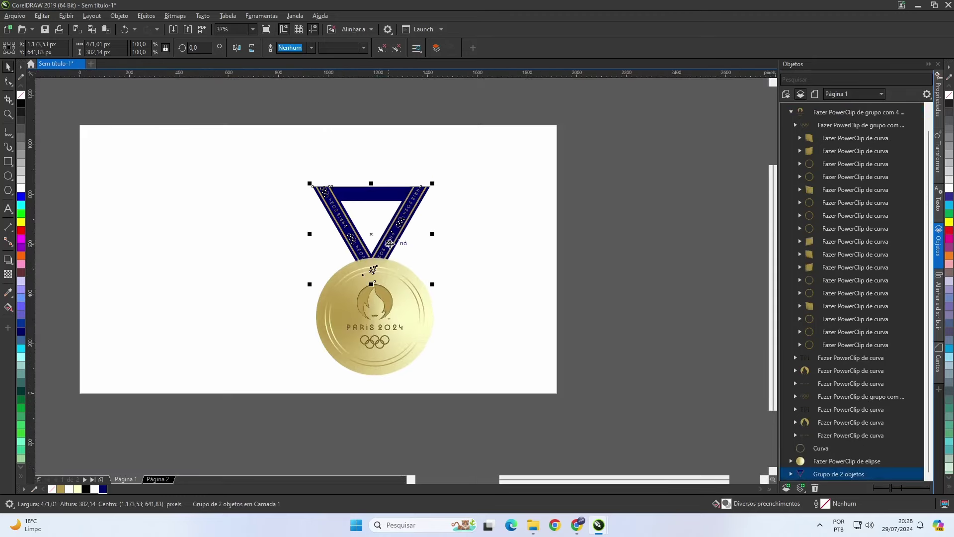
drag(390, 241, 392, 231)
scroll(388, 271, up, 2)
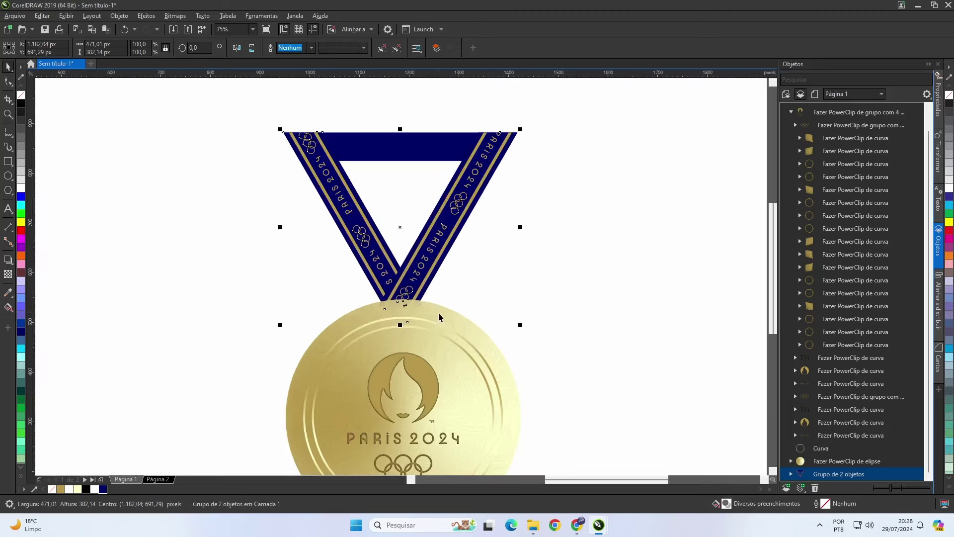
shift+click(499, 365)
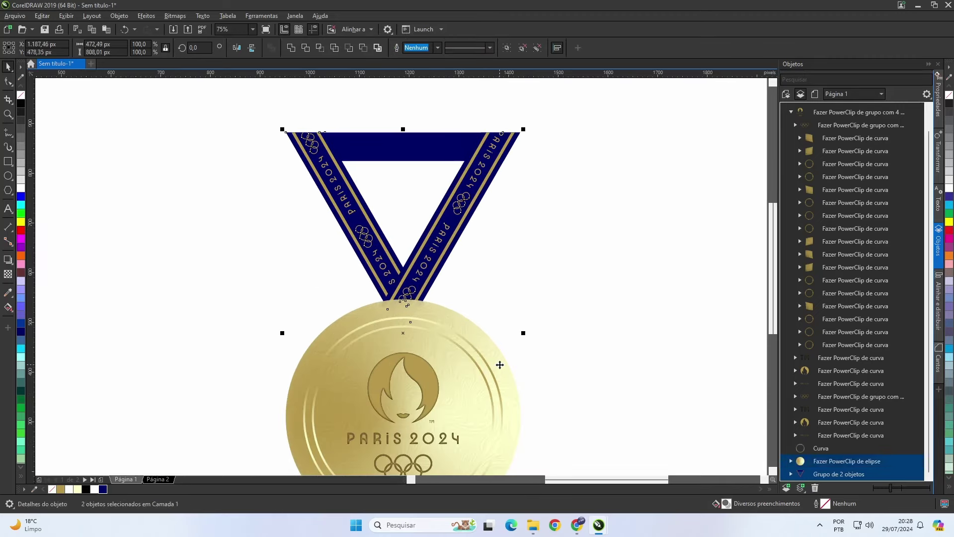
key(Escape)
scroll(460, 262, down, 2)
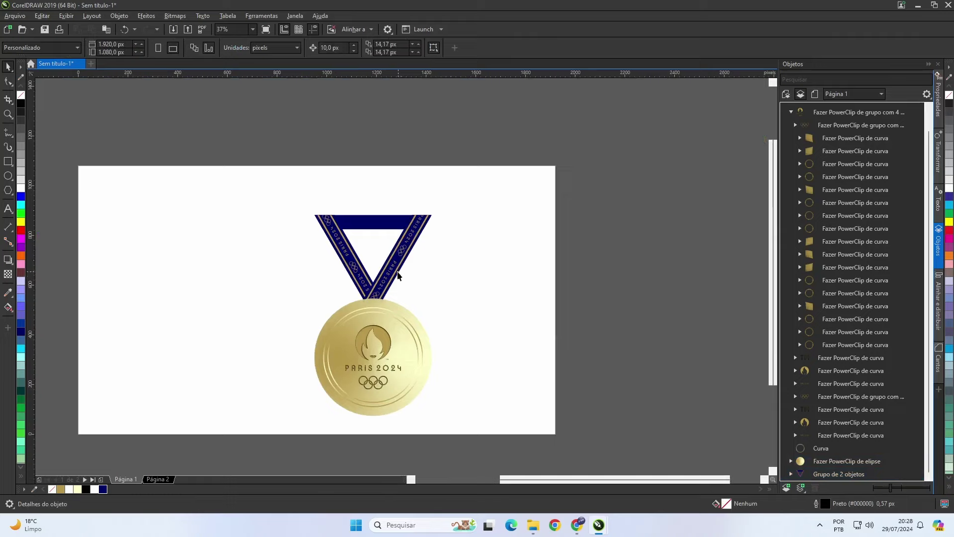
- Scale the medal down to about 402 px across around its centre and raise it to cover the ribbon's lower tip
drag(279, 299, 466, 436)
drag(291, 282, 484, 443)
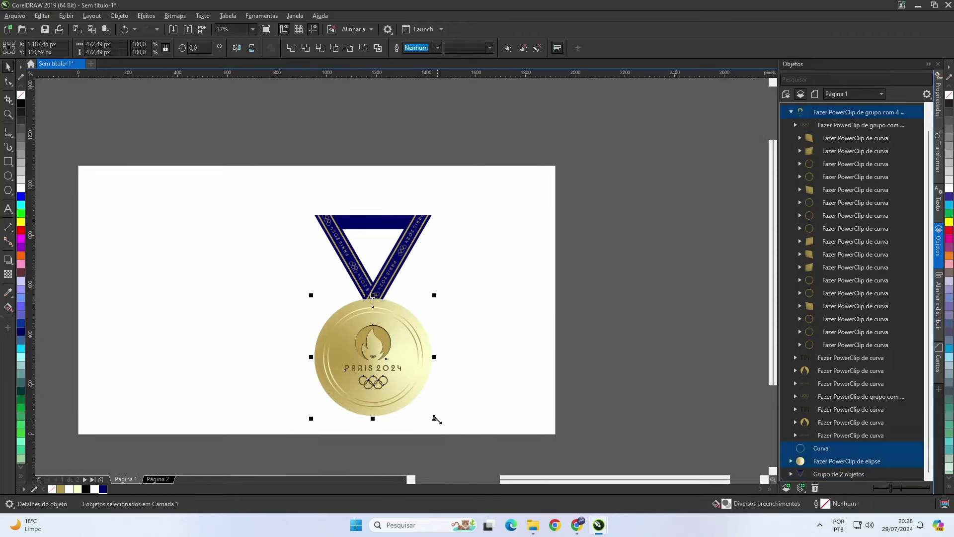
drag(437, 419, 431, 411)
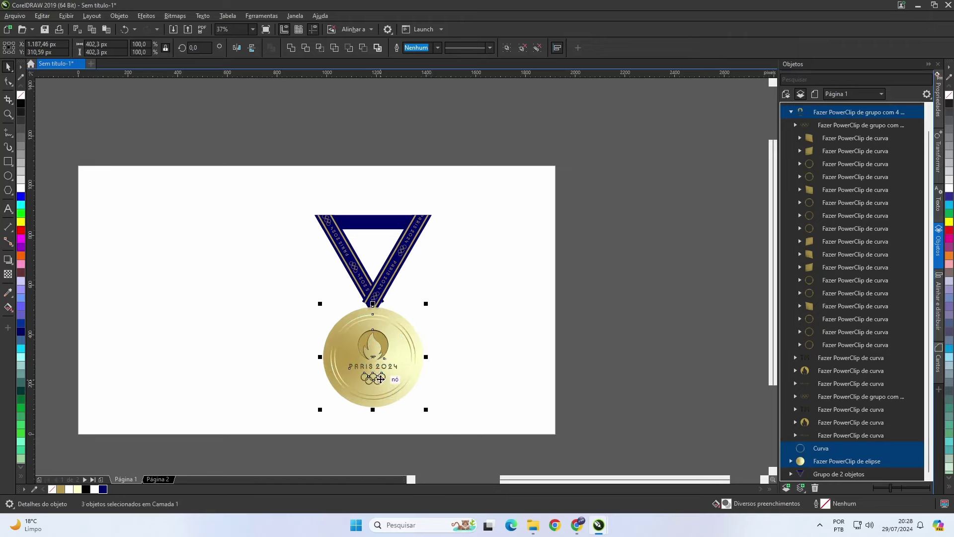
scroll(376, 347, up, 2)
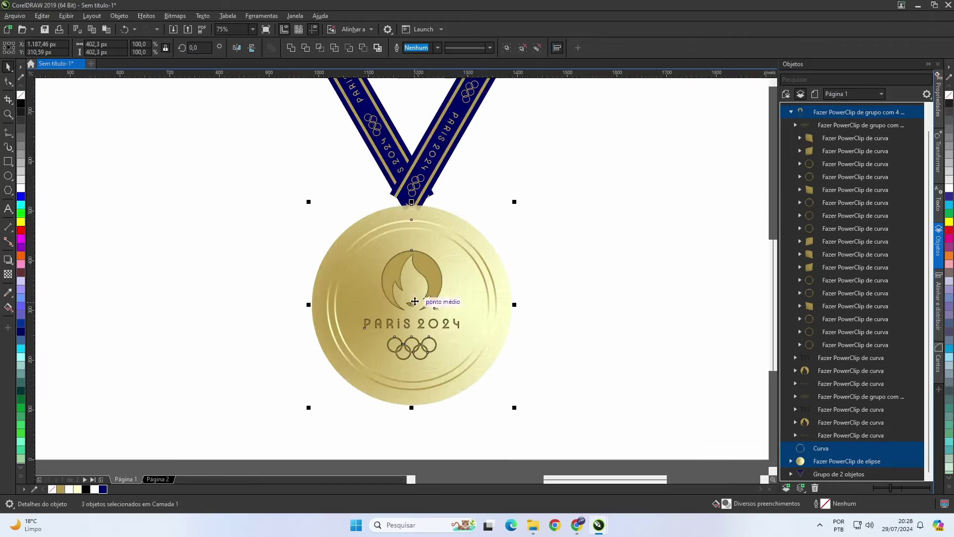
drag(415, 301, 411, 282)
click(592, 249)
key(F4)
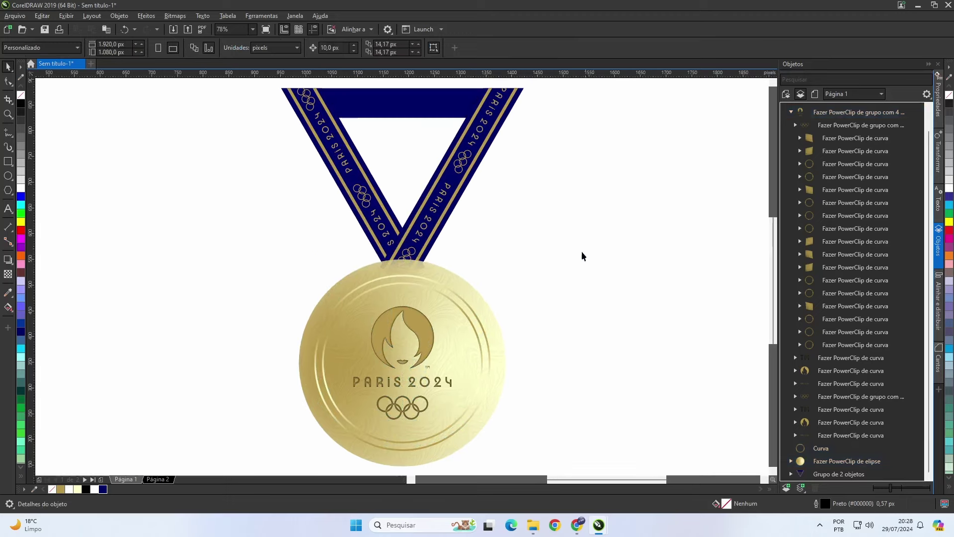
scroll(402, 280, down, 3)
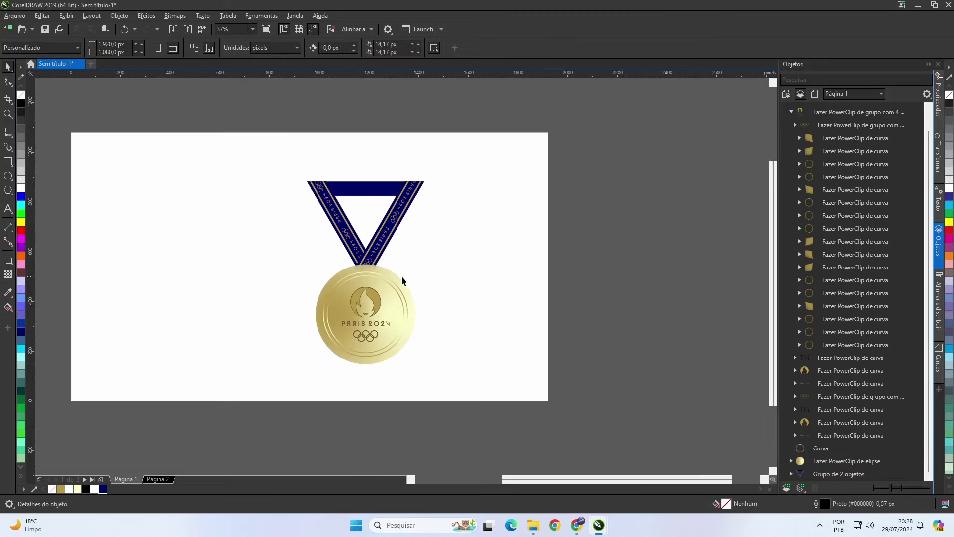
- Enlarge the blurred gradient ellipse inside the medal disc's PowerClip to about 550 px so it fills the disc to its edge
click(398, 276)
scroll(398, 275, up, 5)
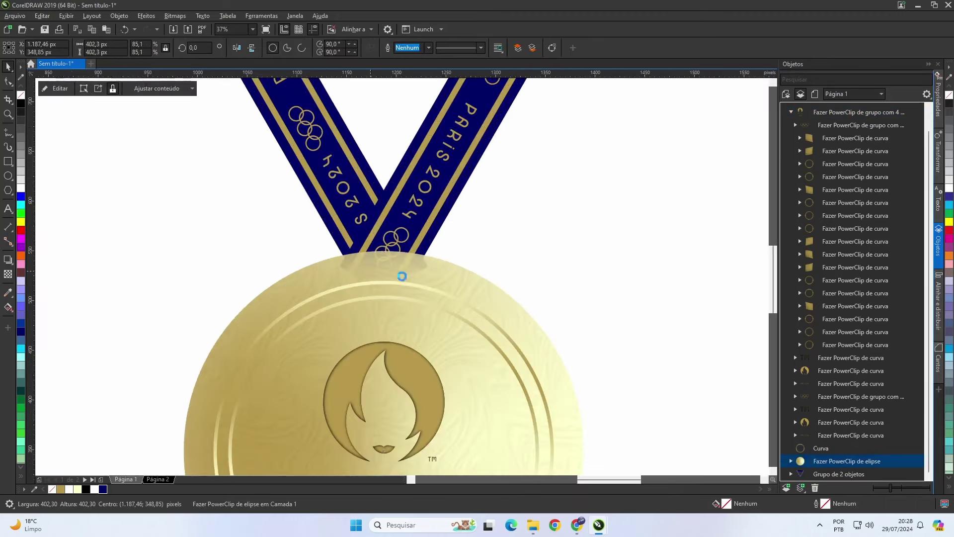
click(56, 89)
click(488, 244)
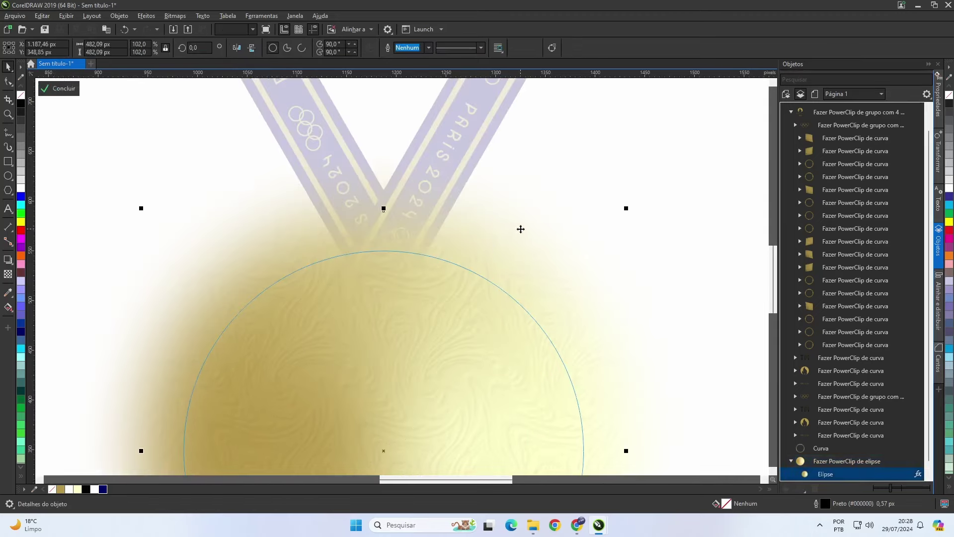
scroll(520, 227, down, 3)
drag(456, 265, 476, 250)
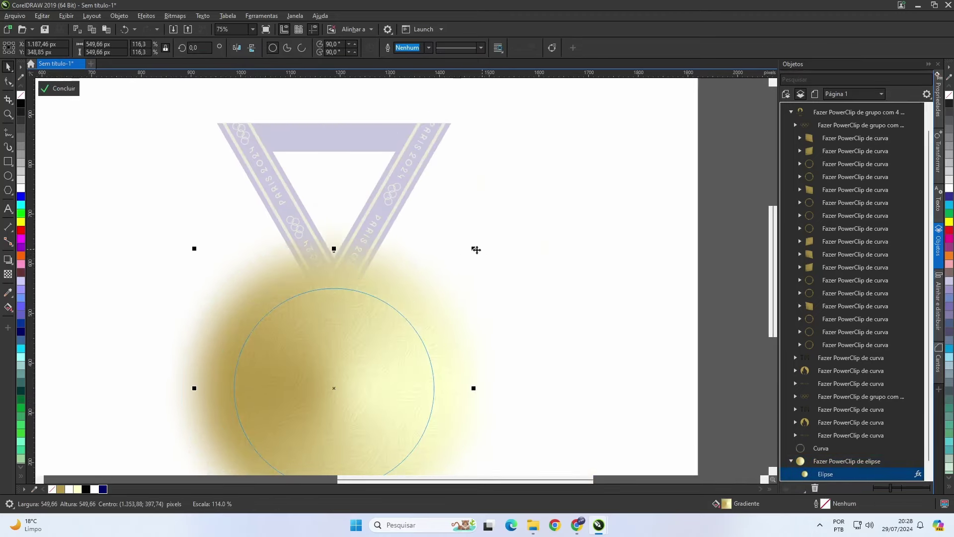
click(55, 88)
click(490, 261)
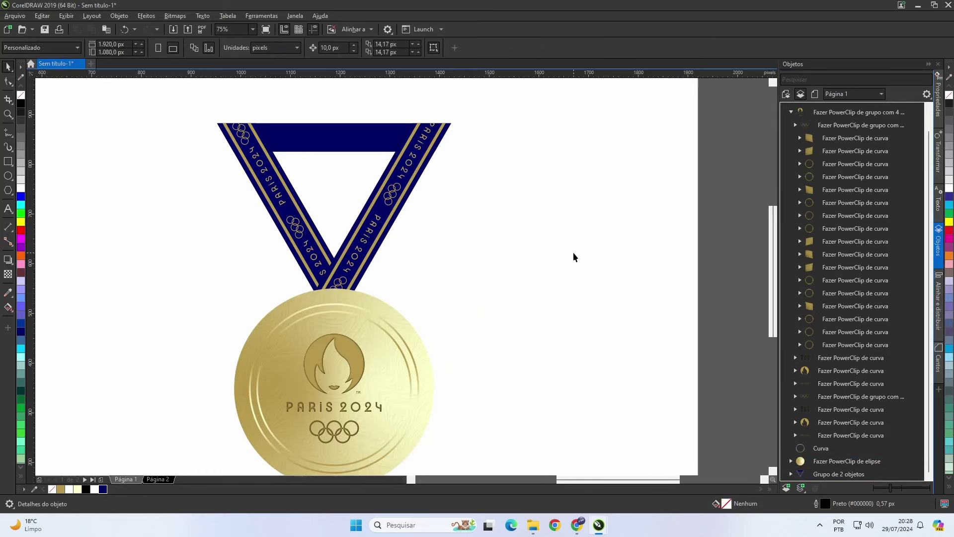
- Duplicate the complete medal with its ribbon so that three copies stand in a row across the page
scroll(573, 255, down, 2)
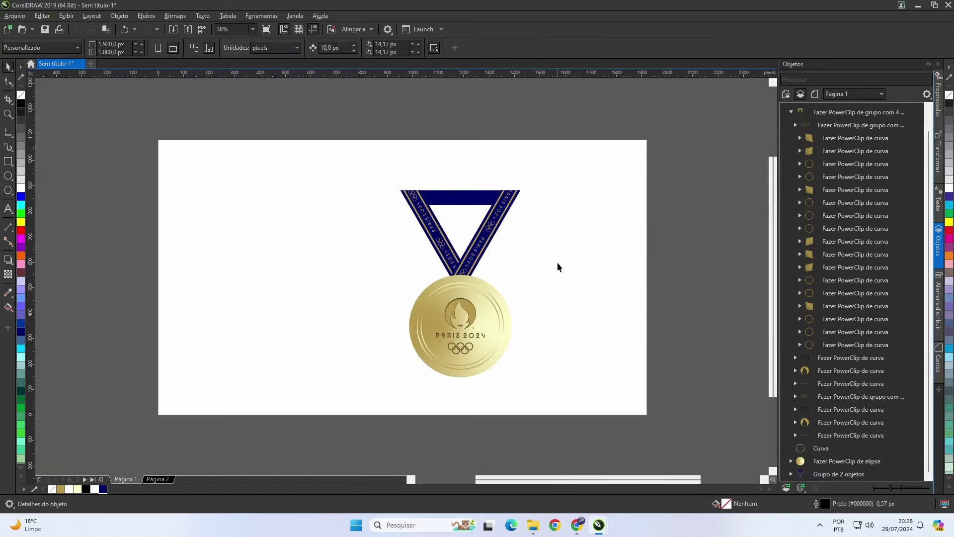
drag(570, 389, 569, 388)
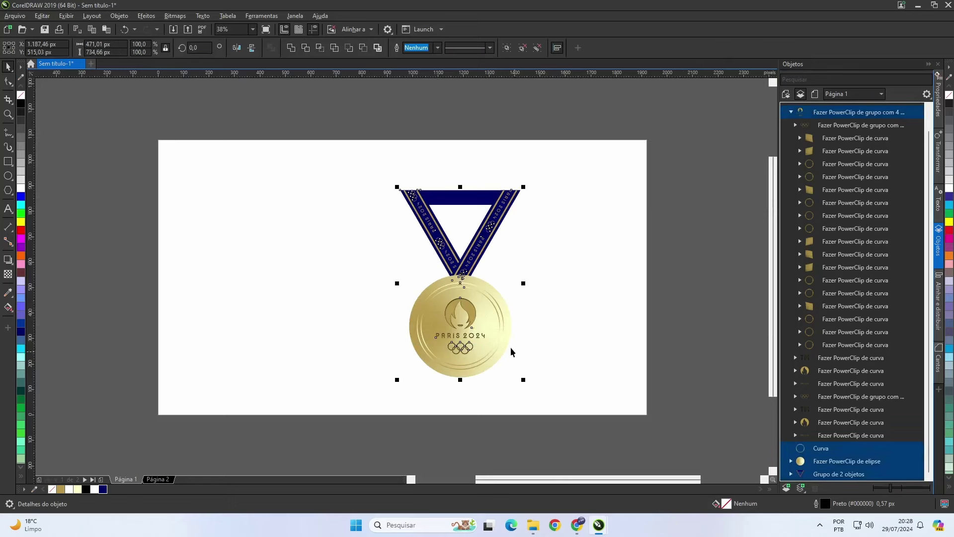
drag(478, 315, 563, 315)
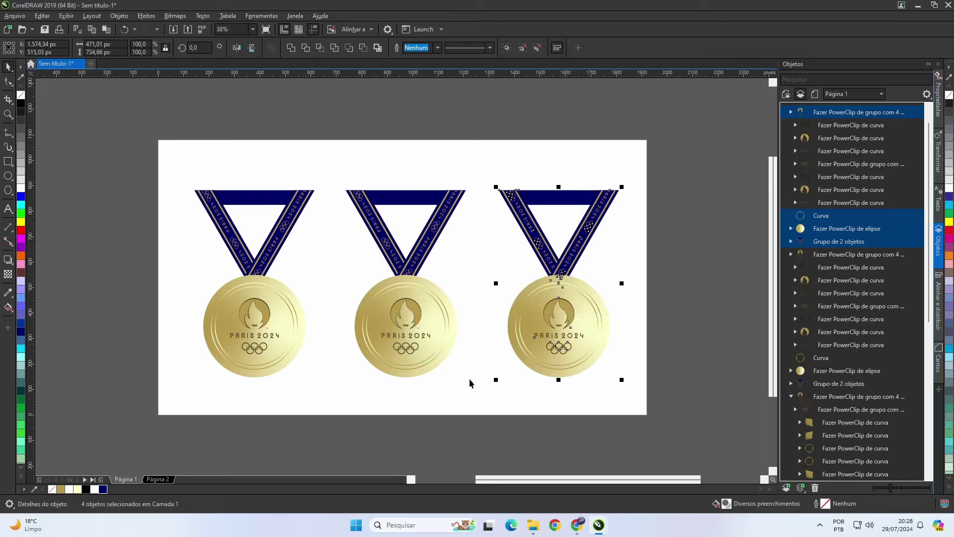
click(456, 397)
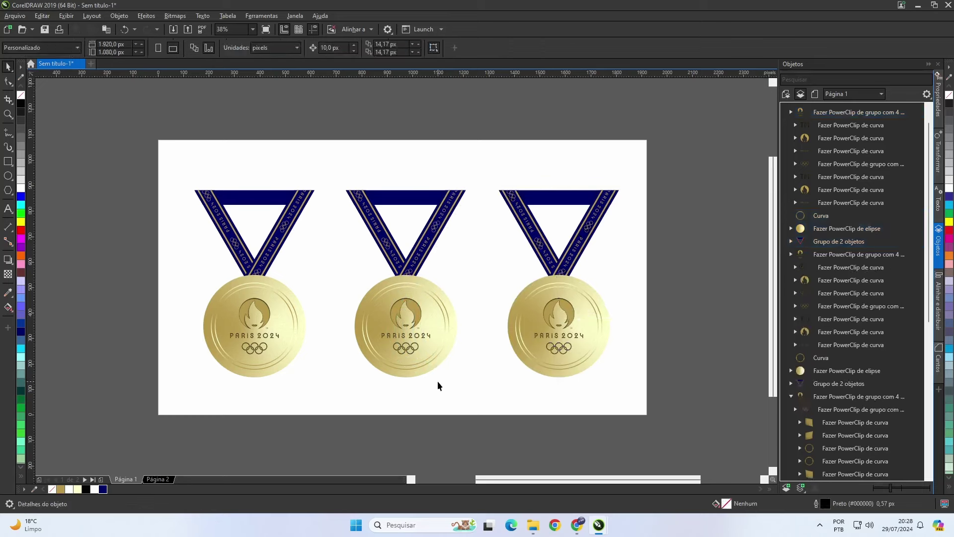
- Recolour the clipped gradient ellipse of the middle medal's disc from medium grey to light grey
click(431, 370)
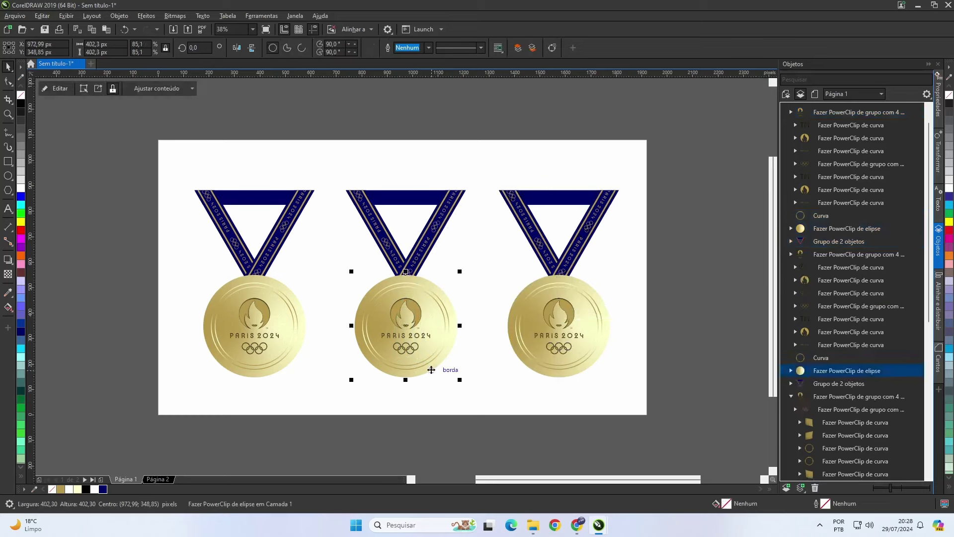
click(59, 88)
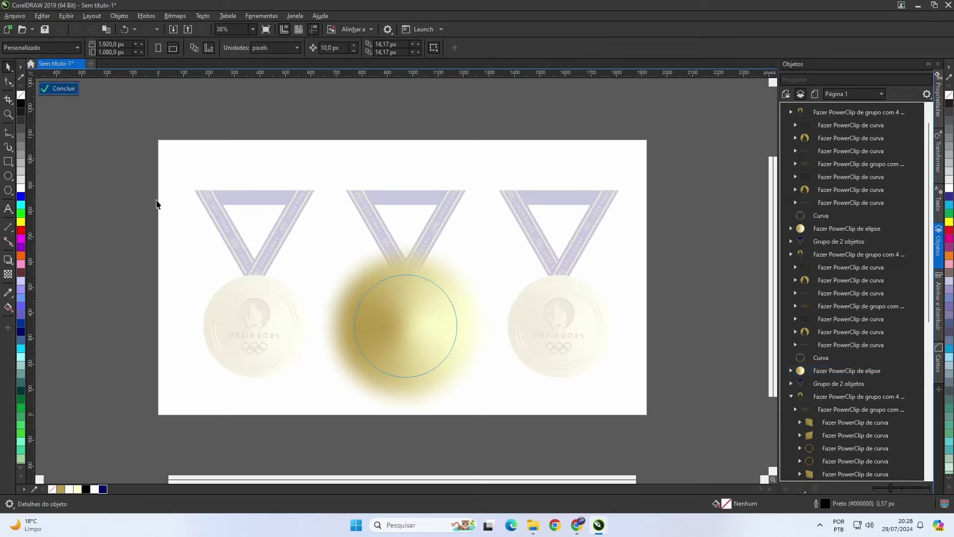
click(408, 311)
key(g)
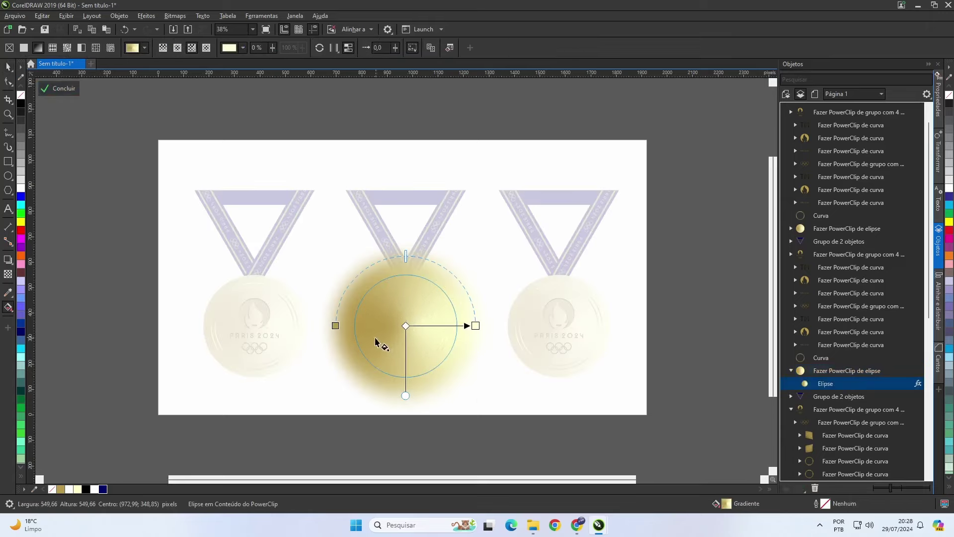
click(334, 325)
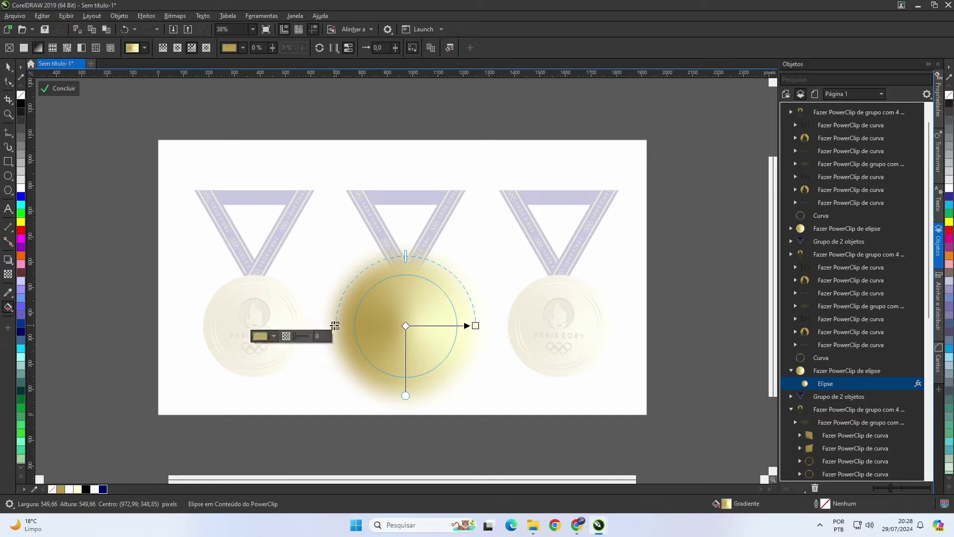
click(22, 153)
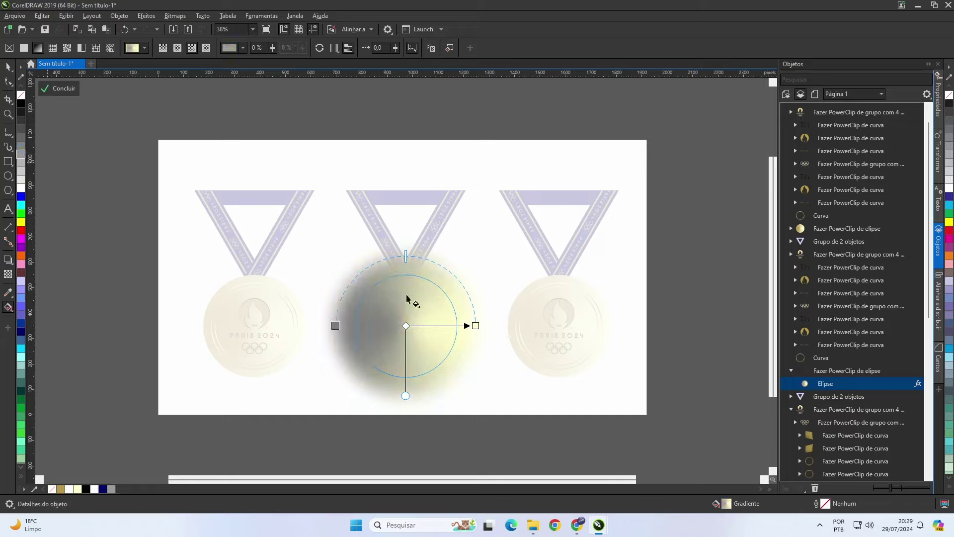
click(476, 326)
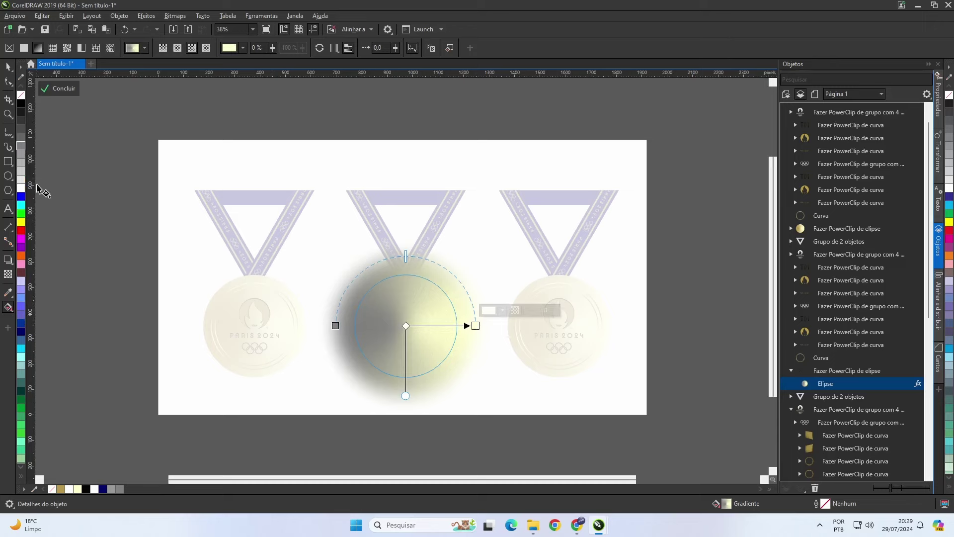
click(22, 178)
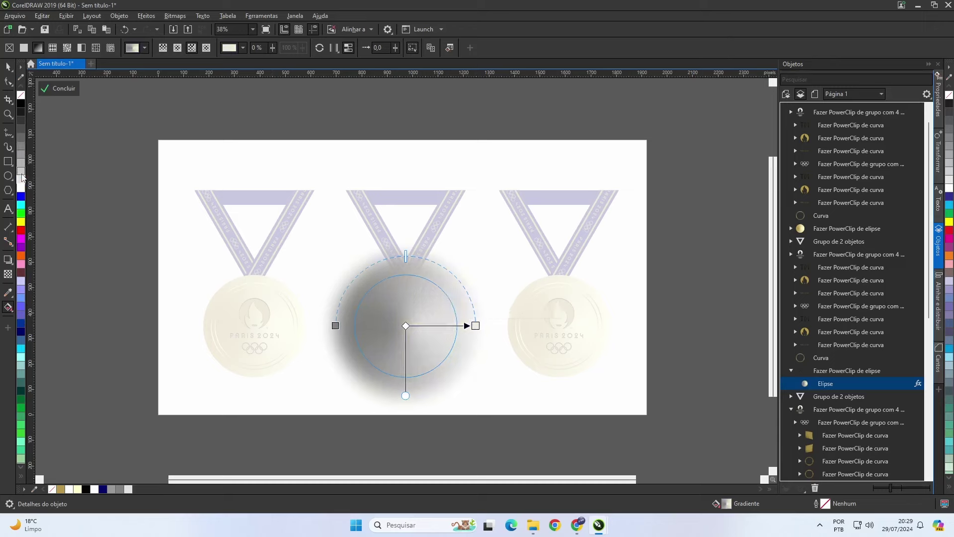
click(67, 91)
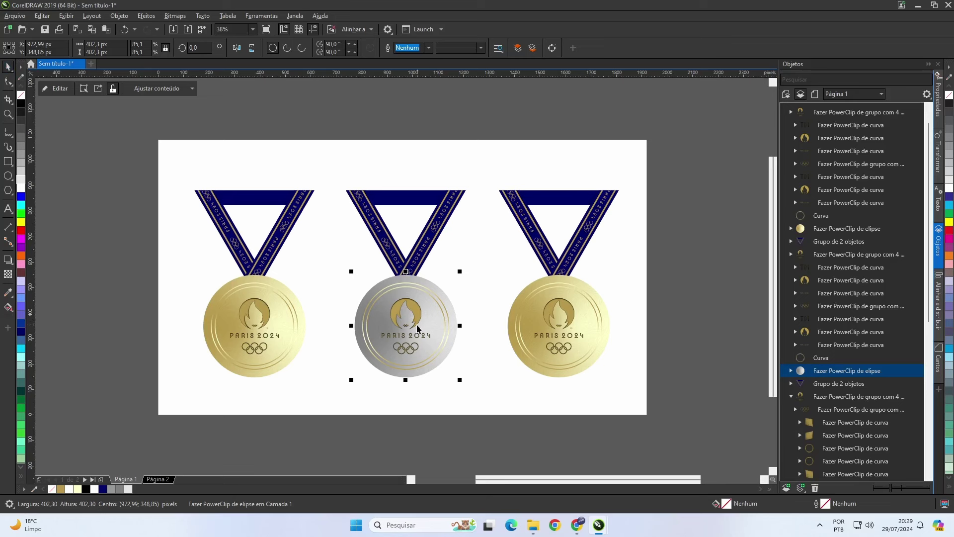
- Change the gradient of the middle medal's double ring to the same medium grey and light grey as the disc
scroll(418, 328, up, 2)
click(462, 261)
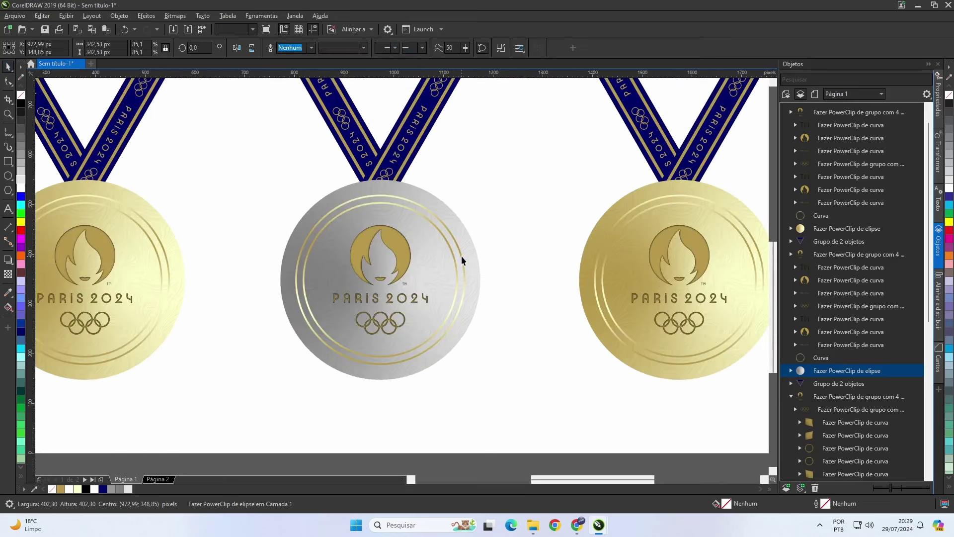
key(g)
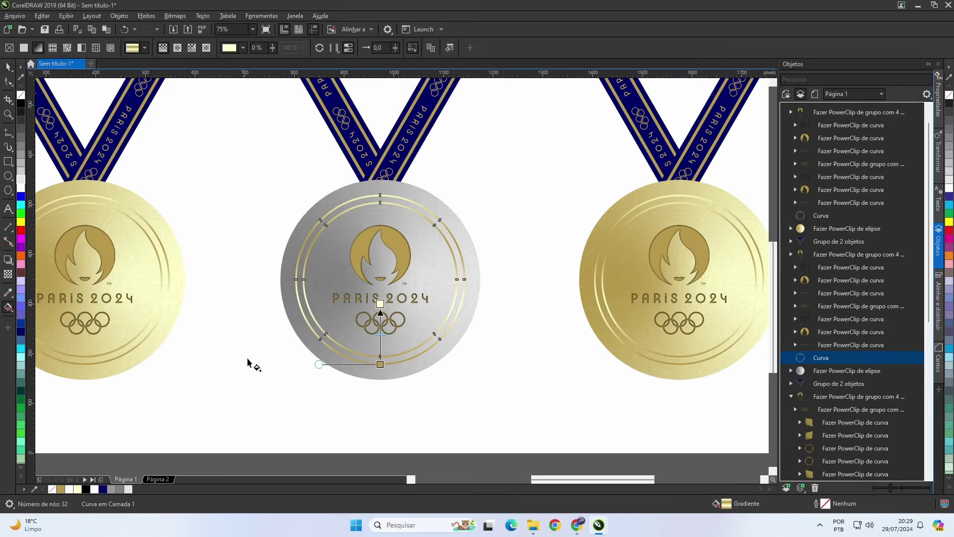
click(119, 489)
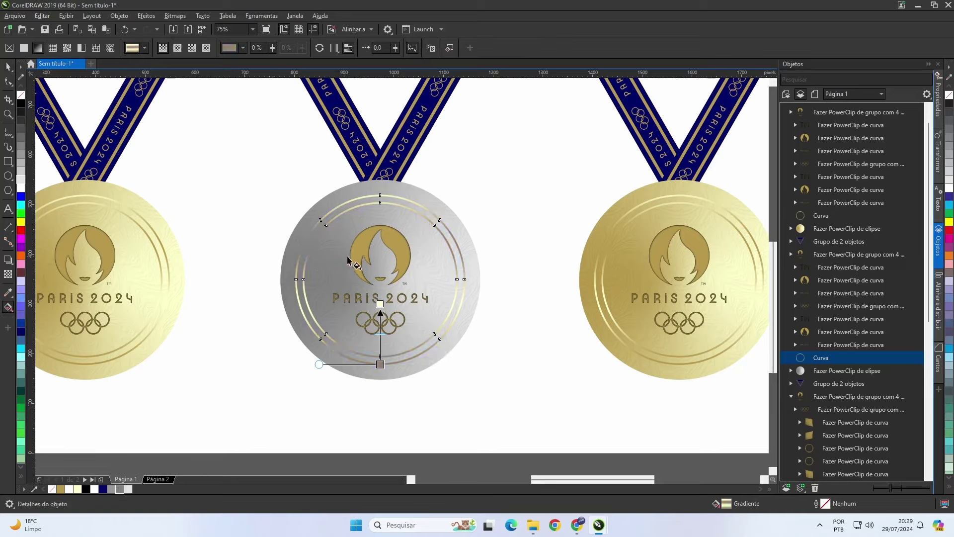
click(380, 303)
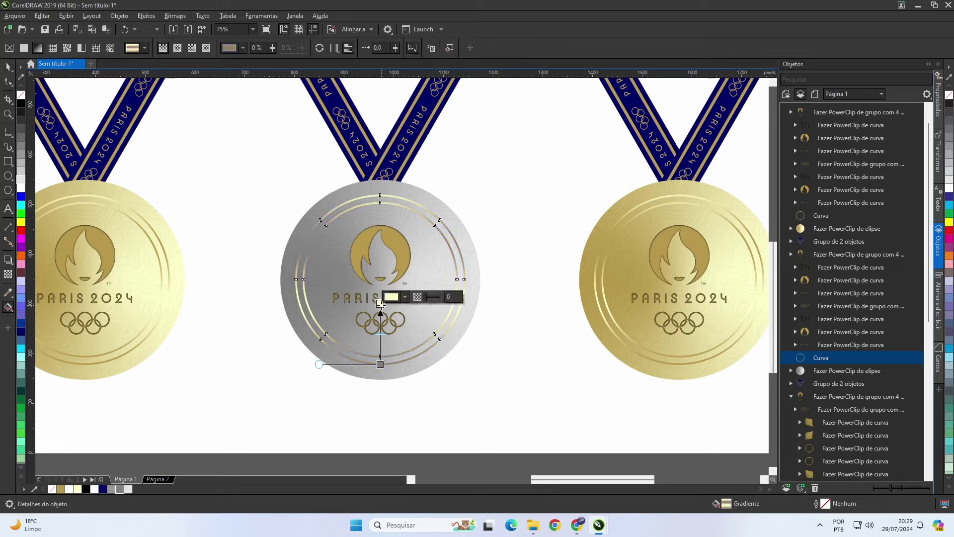
click(129, 489)
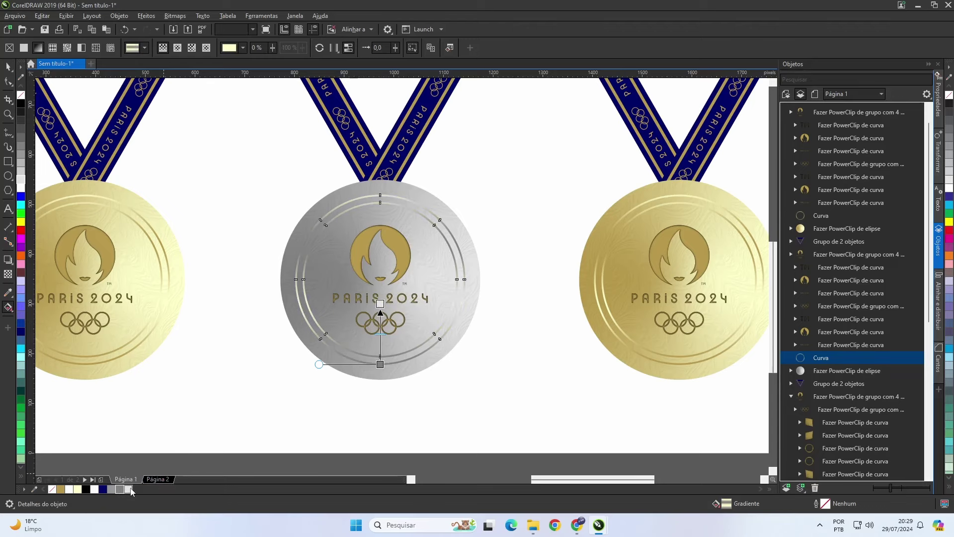
click(8, 66)
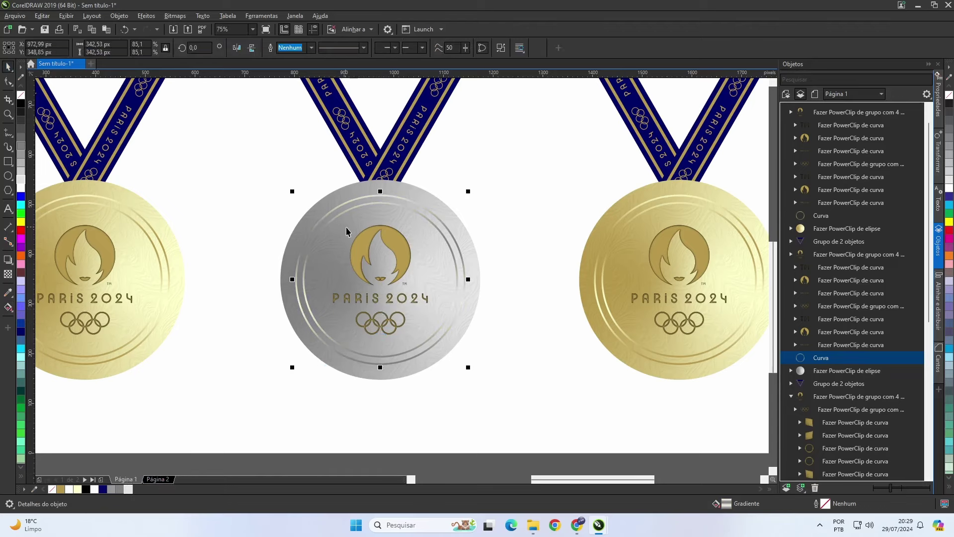
- Fill the logo group inside the middle medal's engraved logo PowerClip with the medium grey used on the disc
click(395, 237)
click(57, 88)
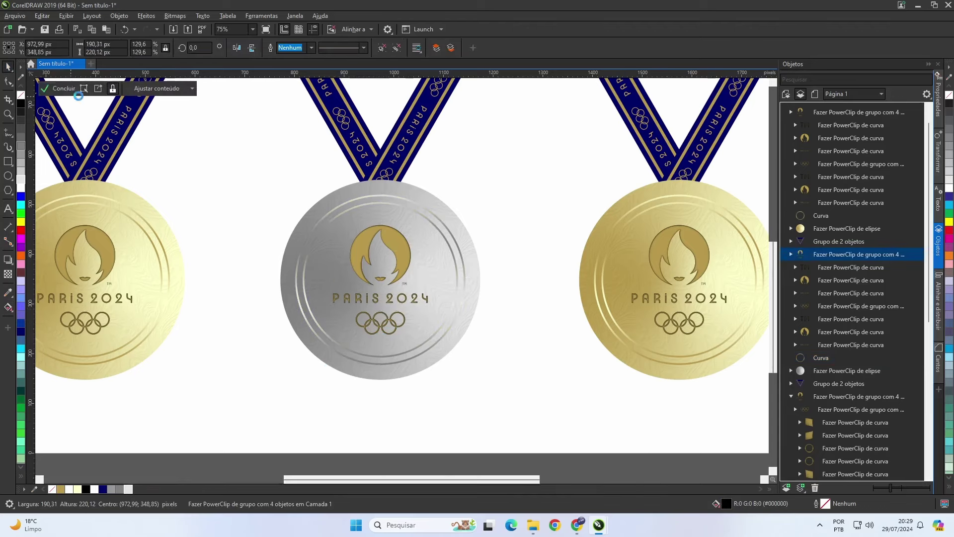
click(397, 242)
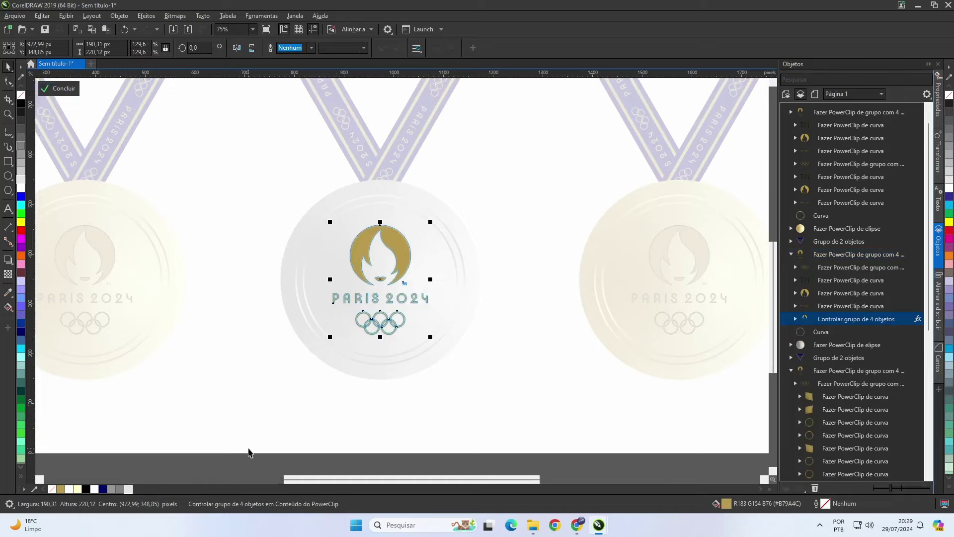
click(119, 489)
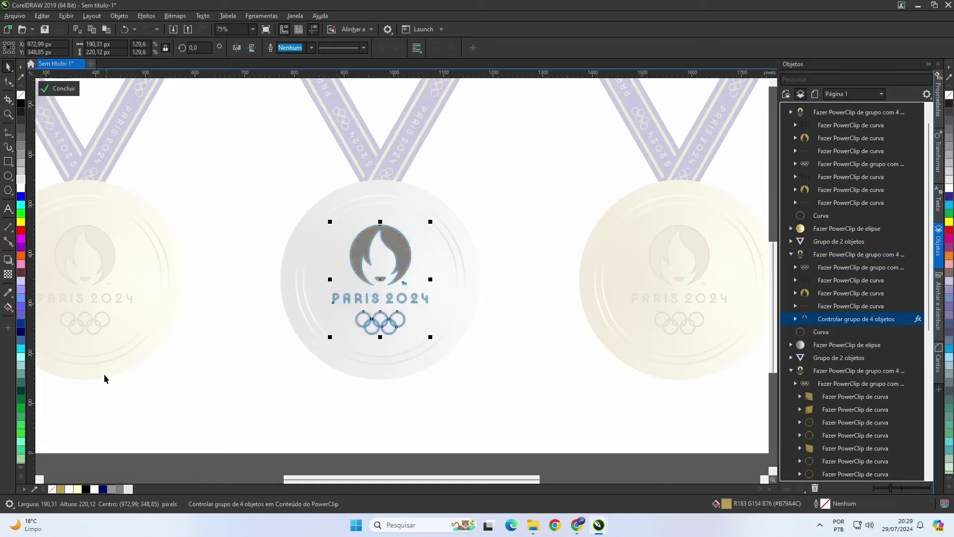
click(58, 89)
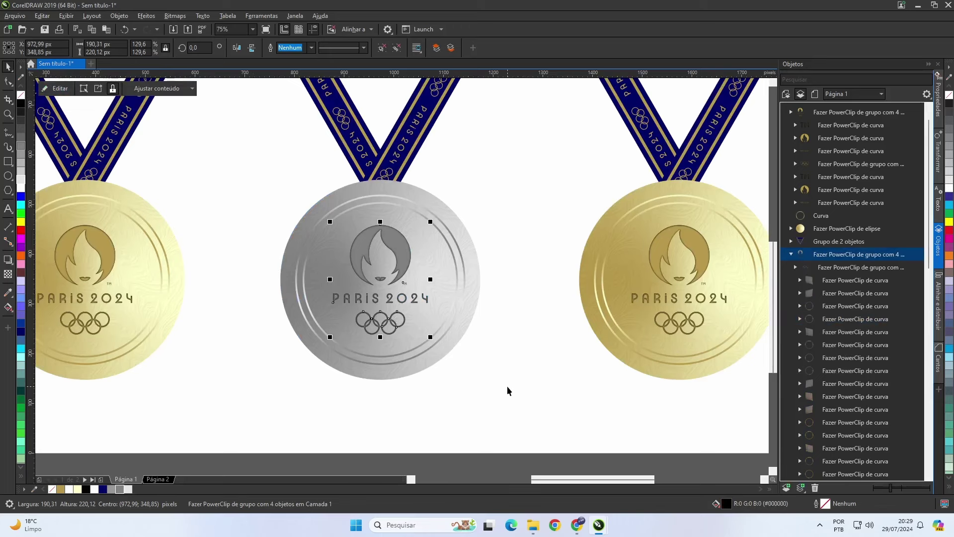
click(508, 387)
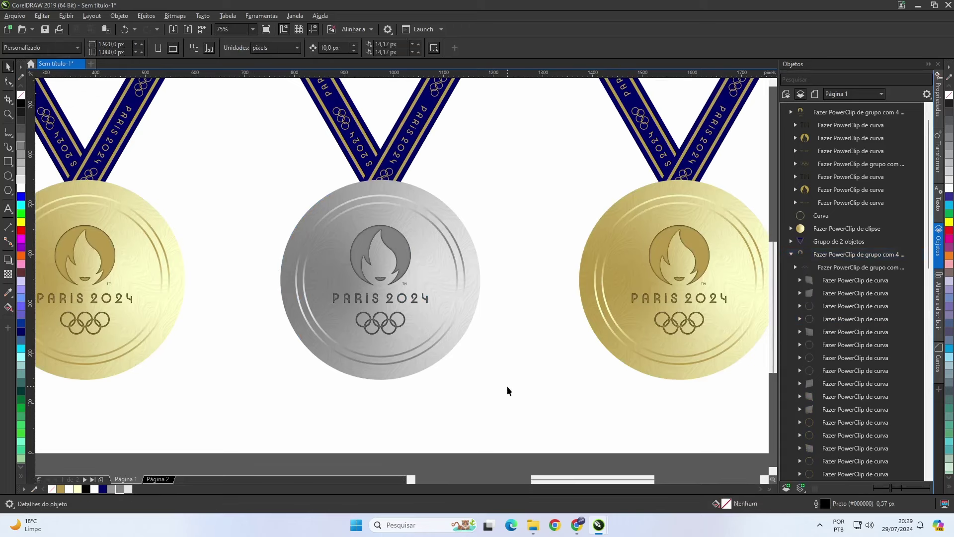
scroll(388, 304, up, 3)
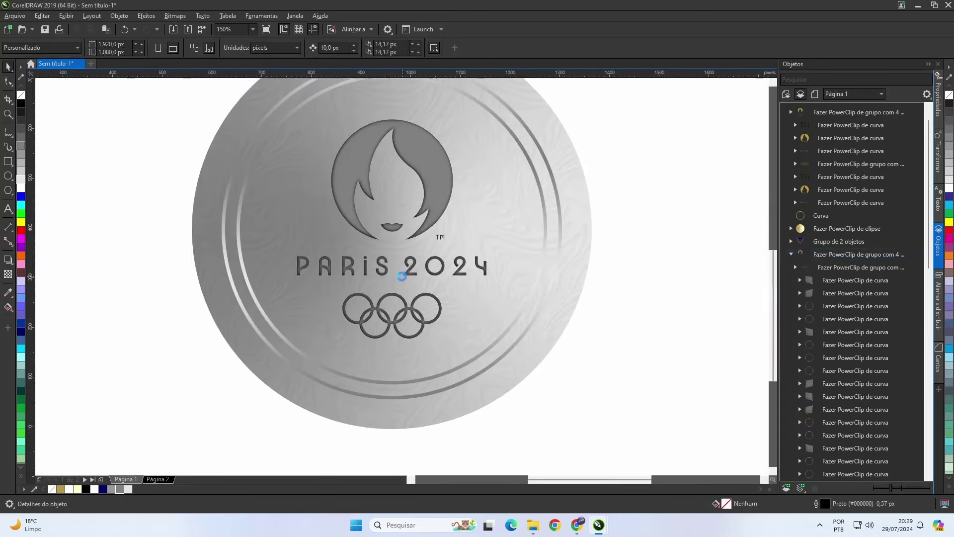
scroll(402, 276, down, 3)
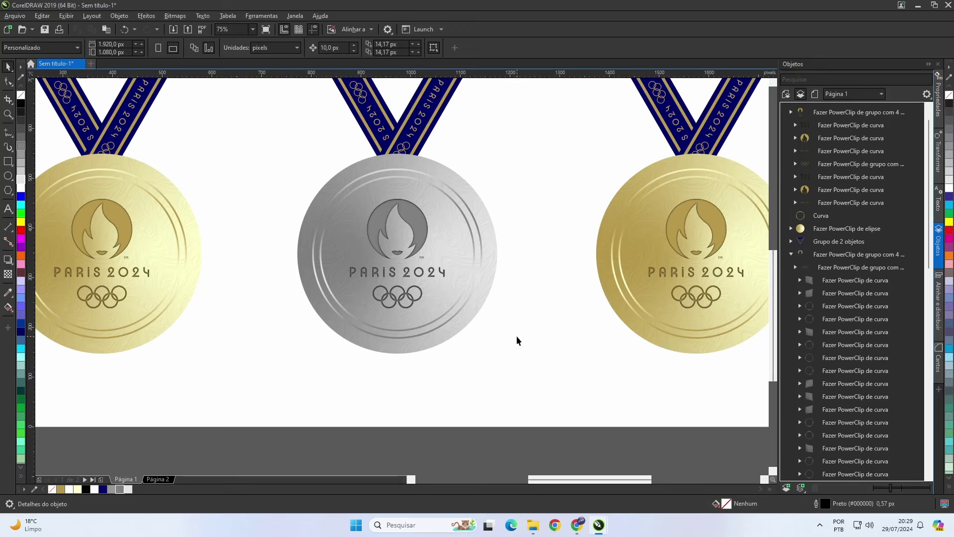
- Select the gold disc of the third medal for editing its PowerClip contents
key(F4)
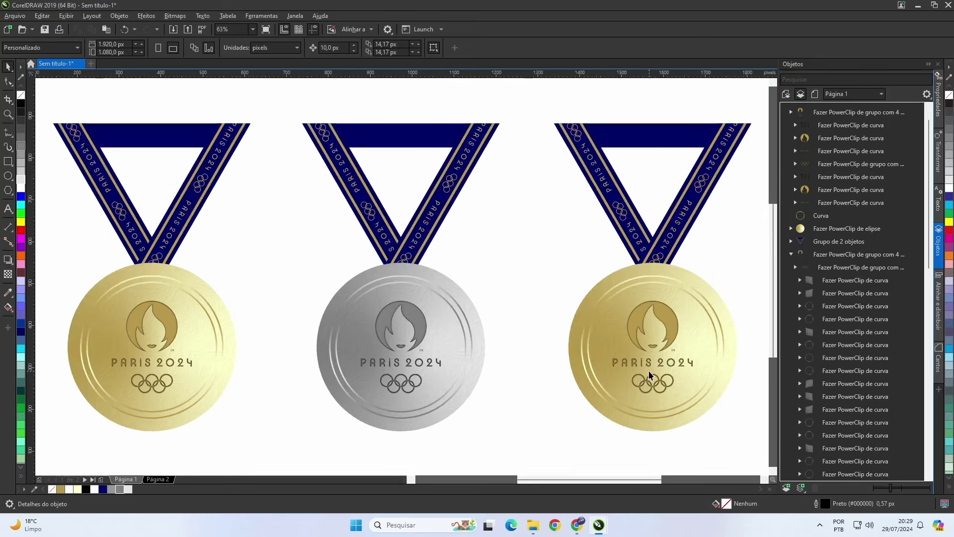
scroll(649, 371, right, 3)
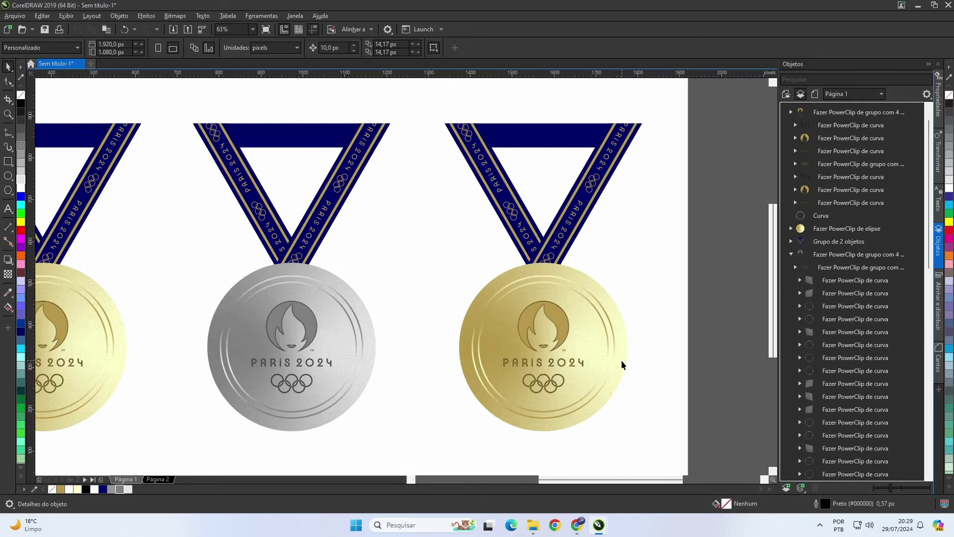
click(621, 359)
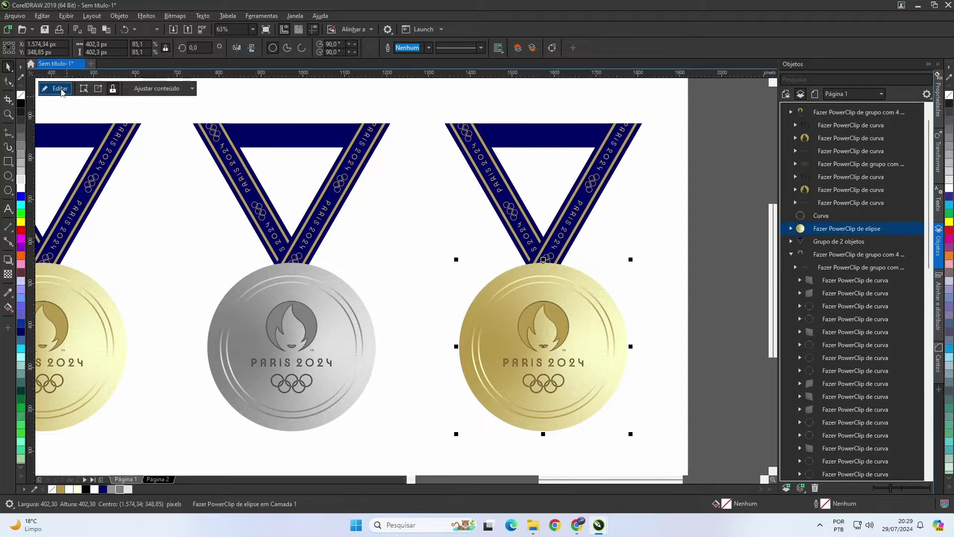